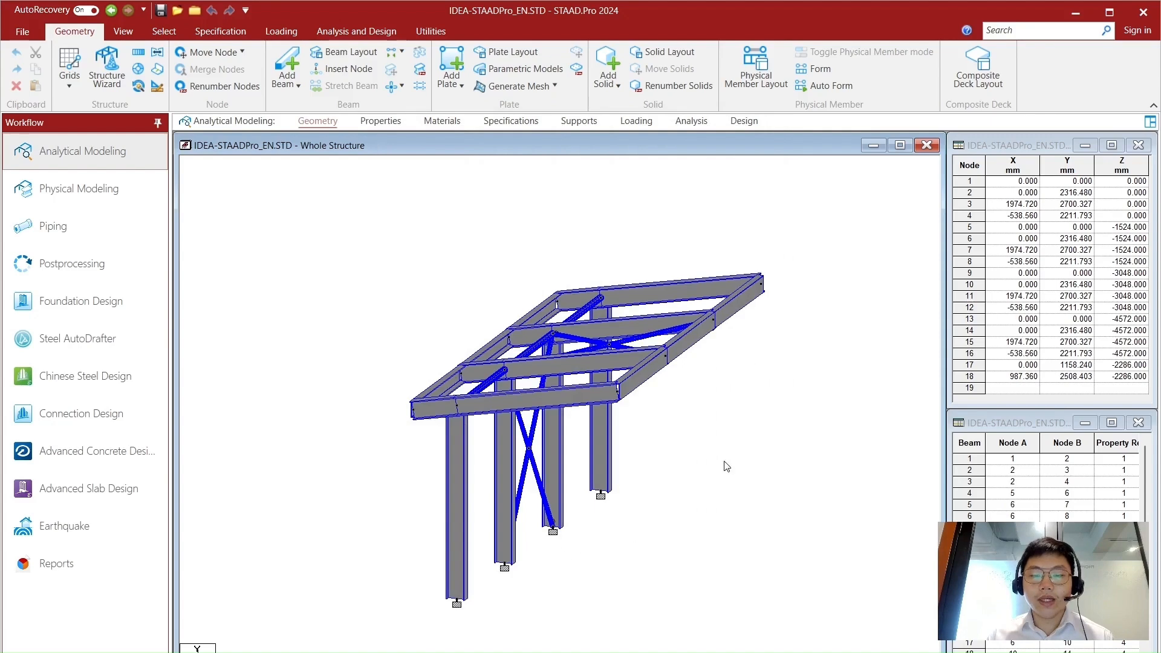
Switch to the Loading tab and expand the Load Cases Details list.
middle_drag(726, 469, 671, 472)
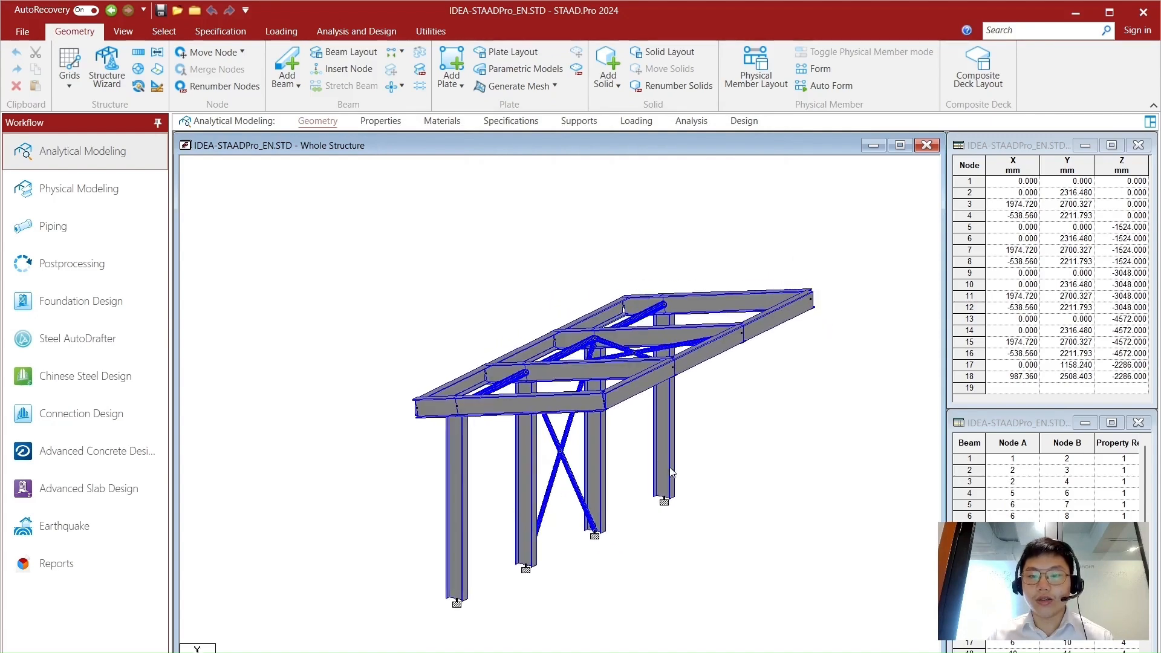
scroll(711, 410, up, 4)
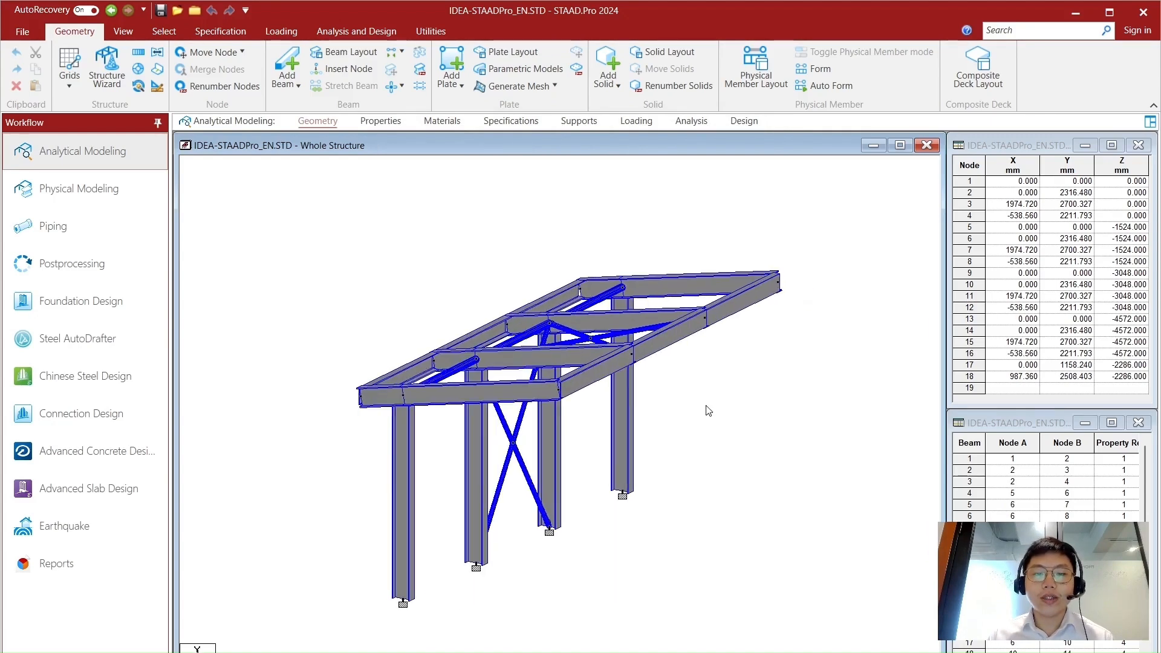
click(284, 33)
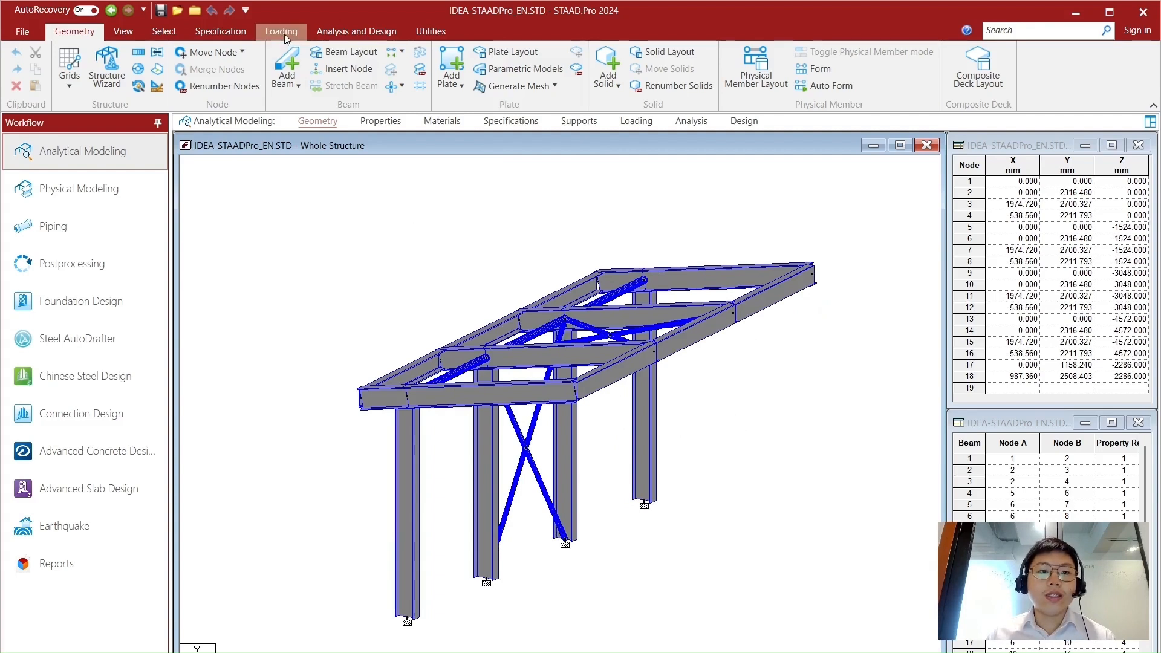
middle_drag(683, 371, 580, 411)
scroll(580, 411, up, 3)
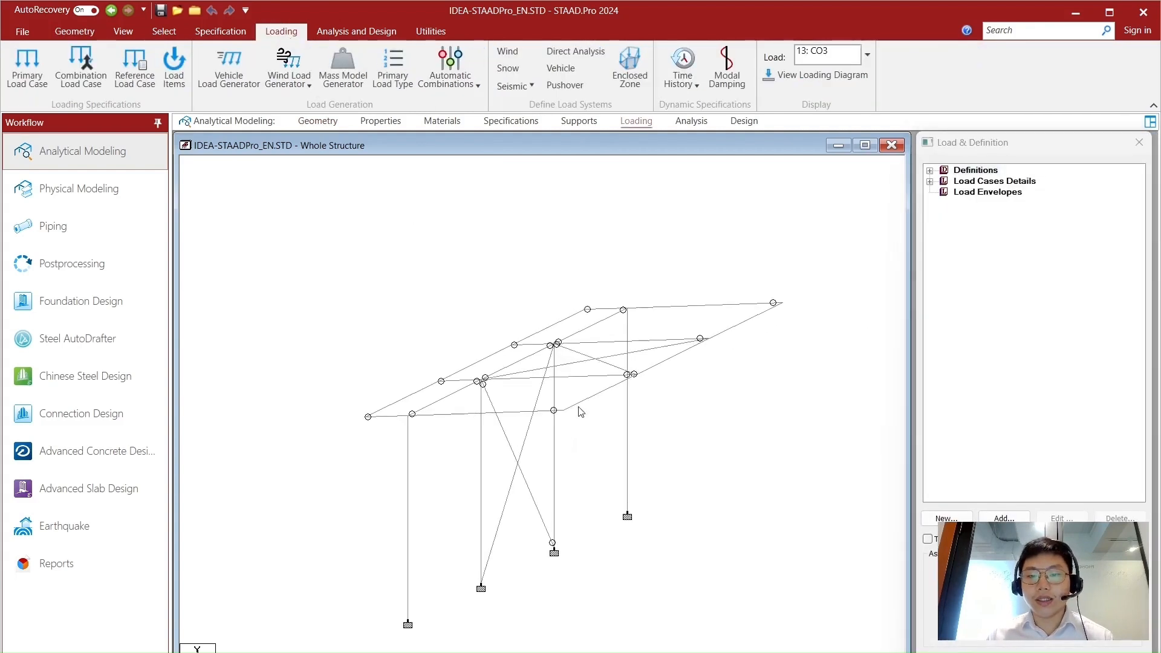
middle_drag(670, 442, 636, 405)
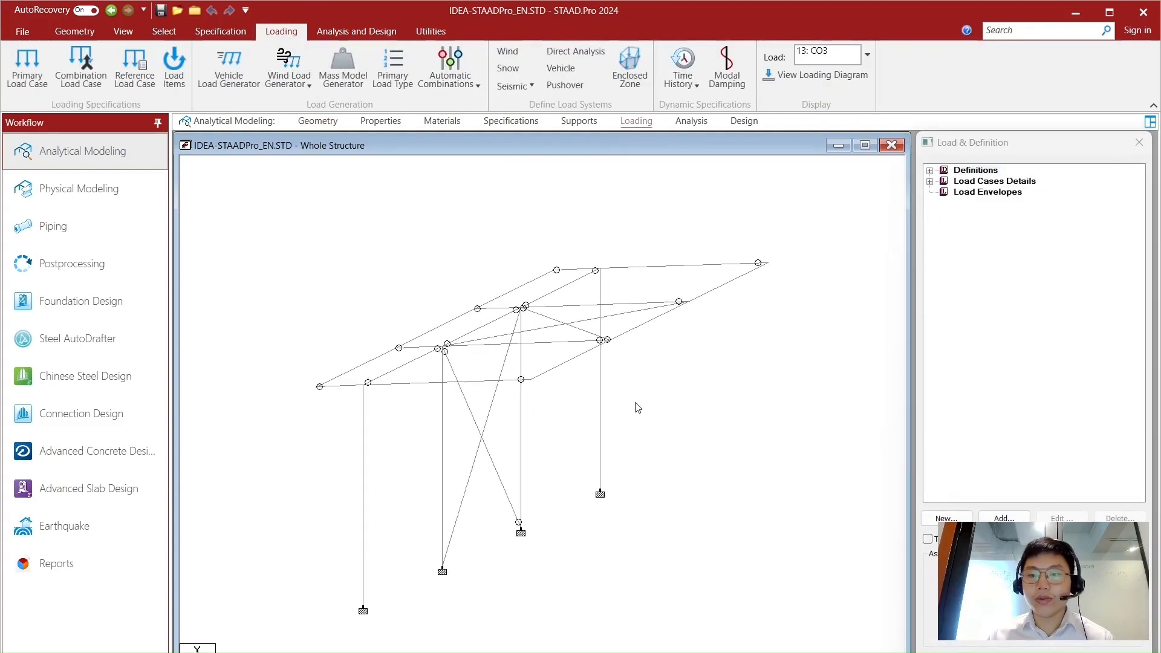
click(930, 182)
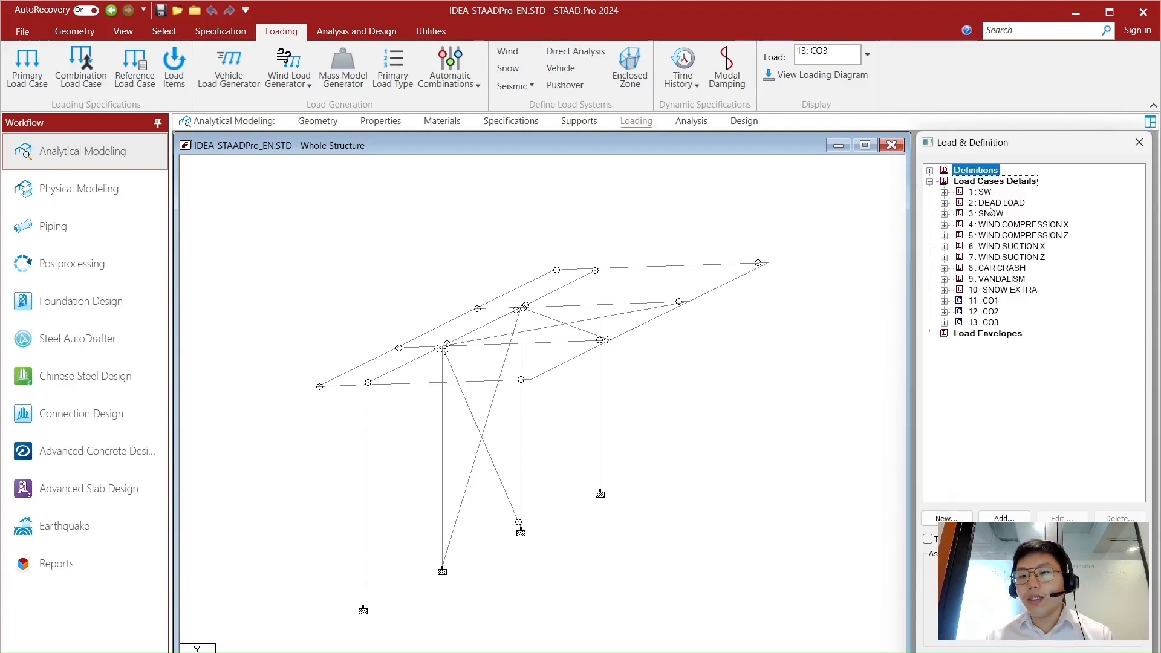
Display the SNOW, WIND COMPRESSION X and WIND SUCTION X member loads on the frame.
click(945, 214)
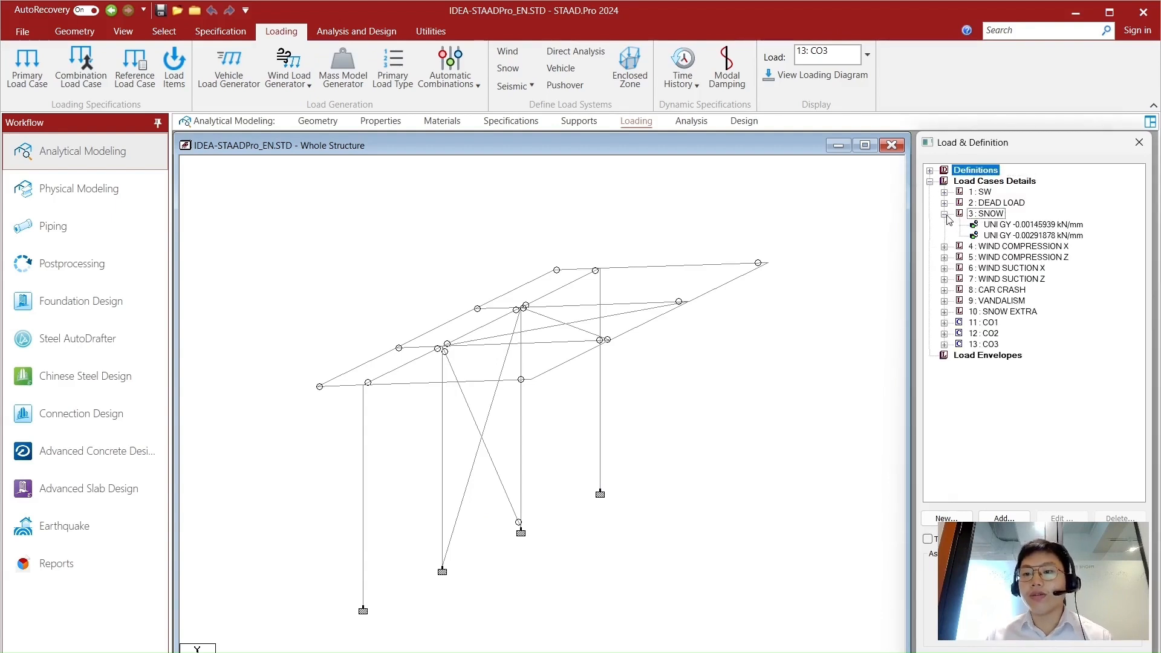
click(1008, 229)
click(656, 413)
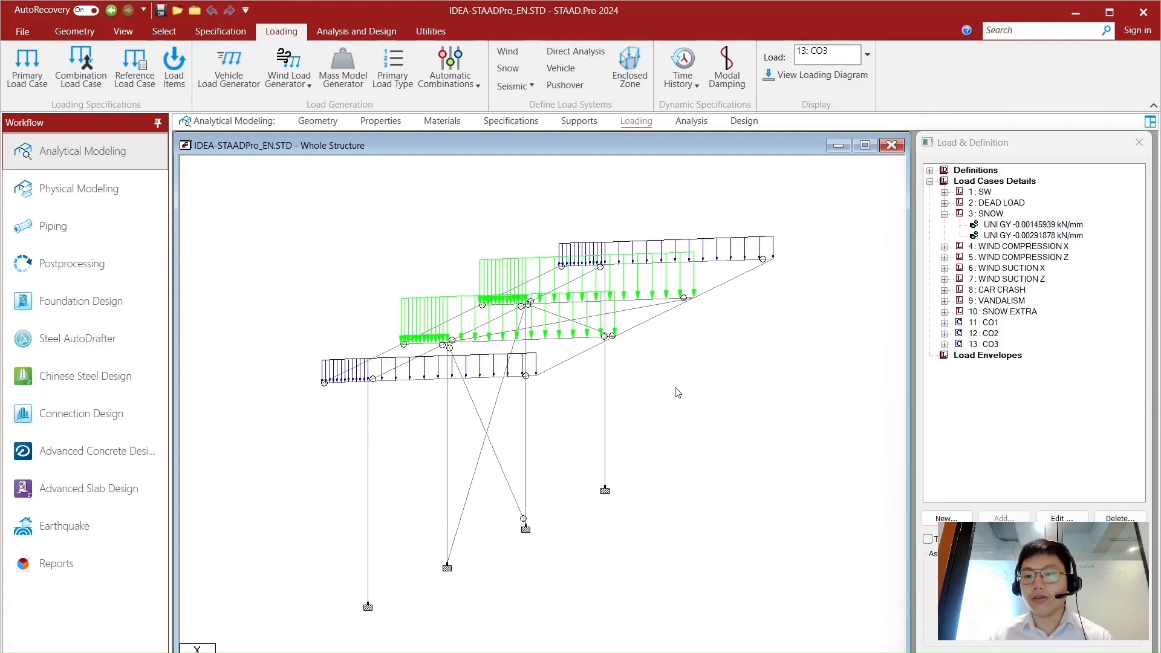
click(945, 254)
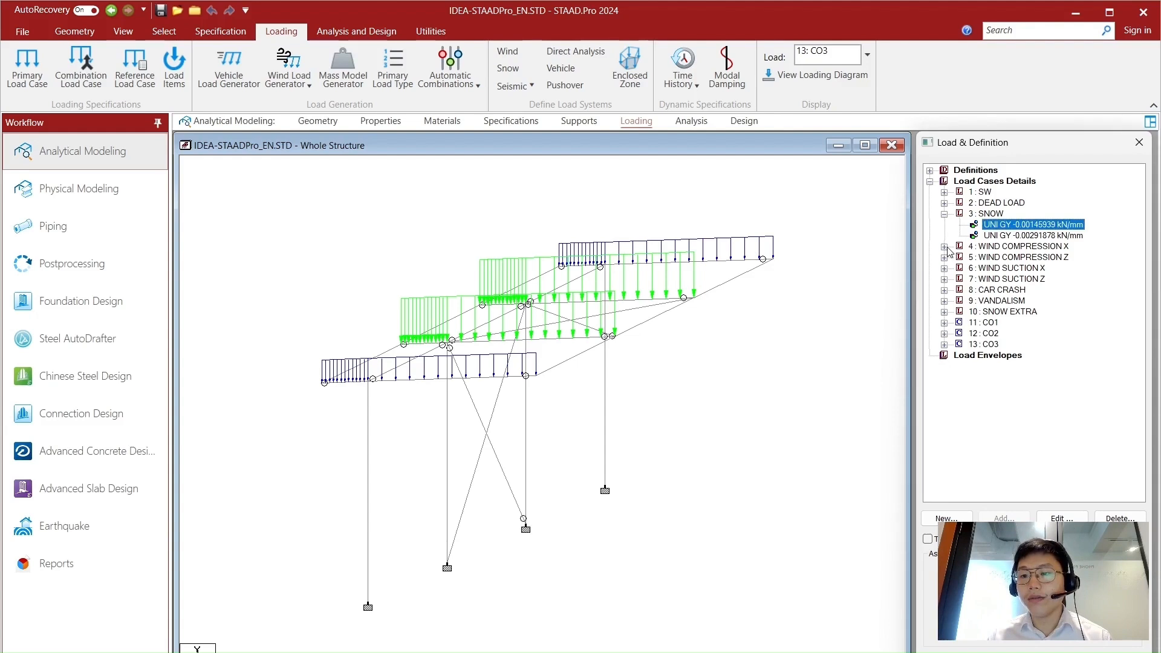
click(943, 247)
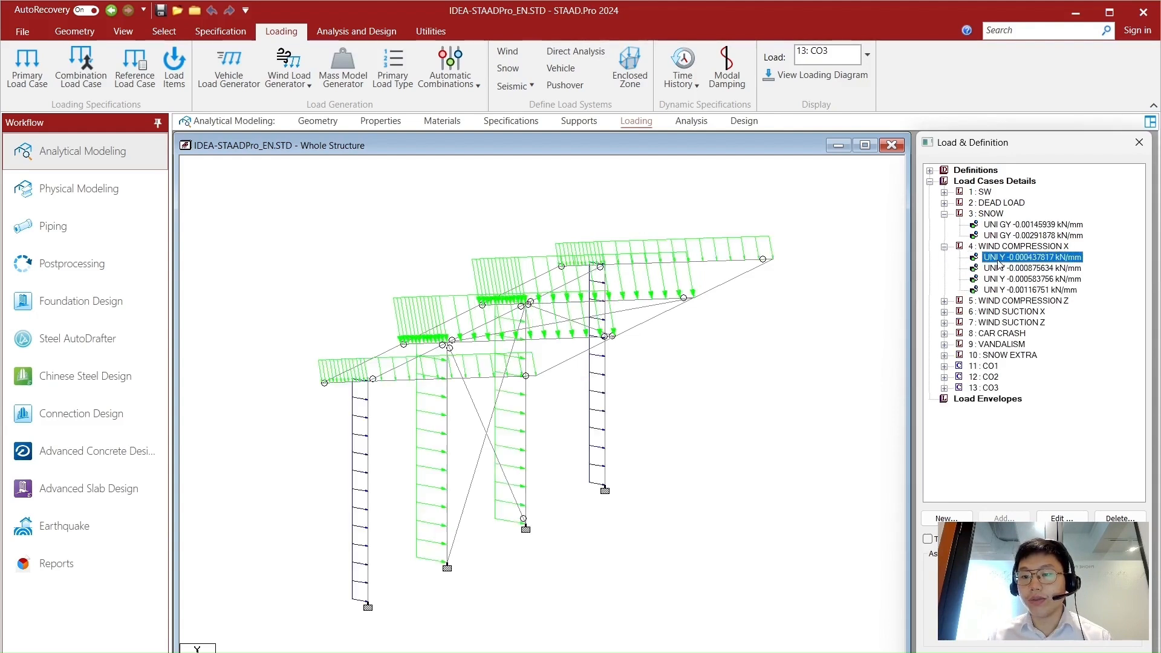
click(944, 312)
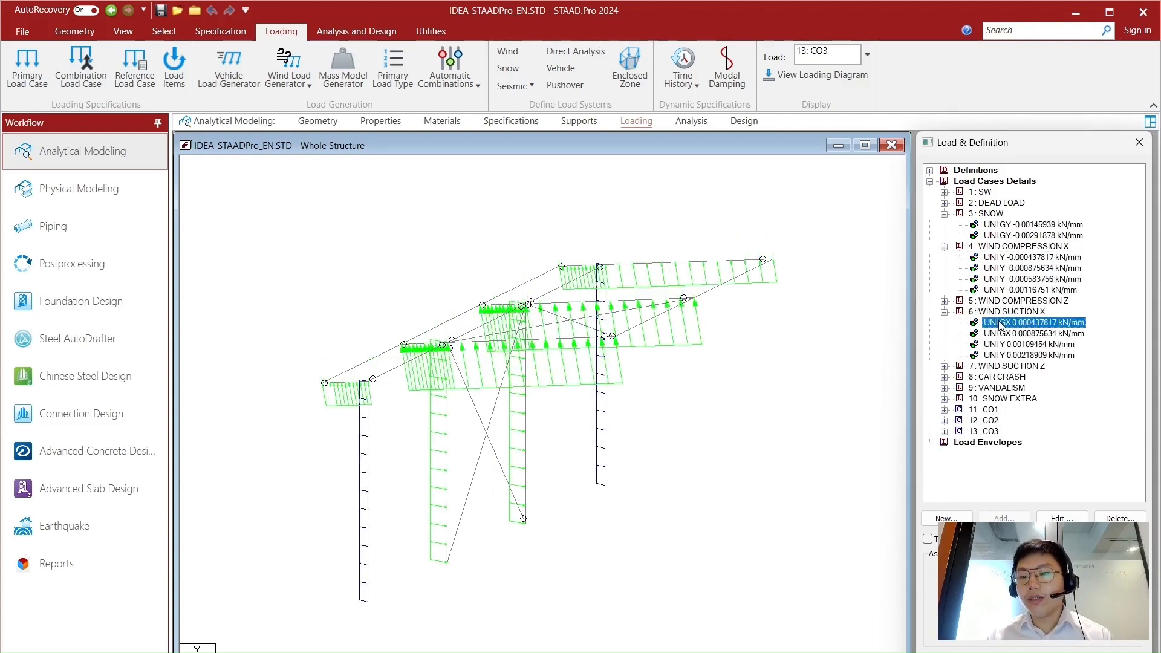
Display the CAR CRASH concentrated load and the CO1 combination's (1.35) x Load 1 component.
click(944, 377)
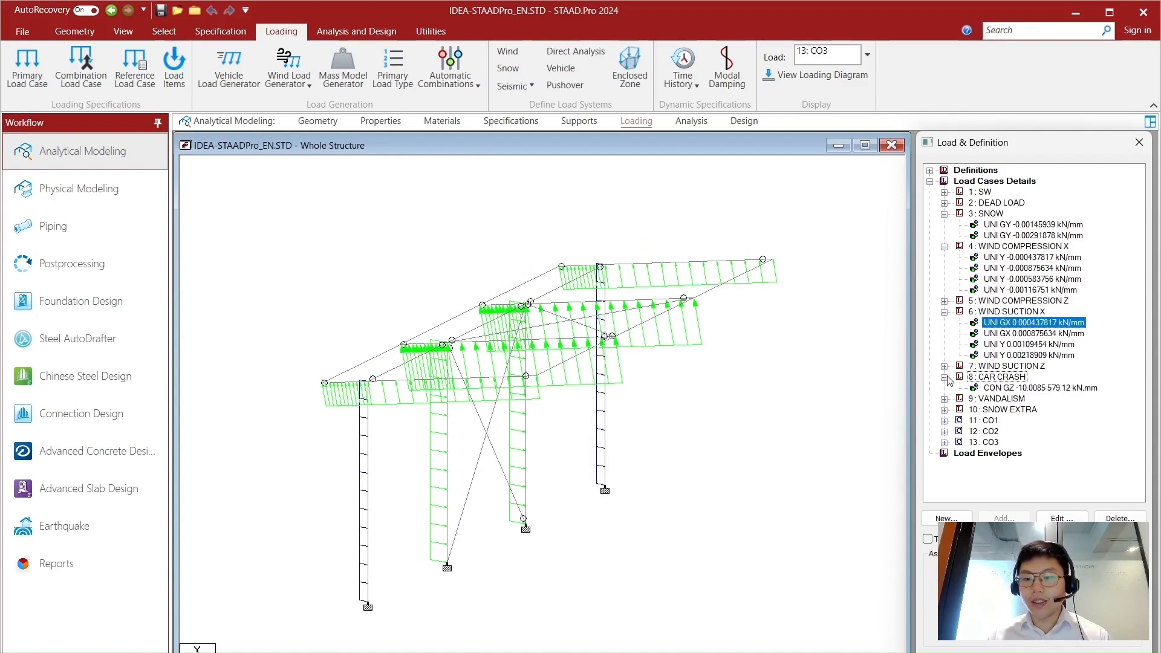
click(1015, 389)
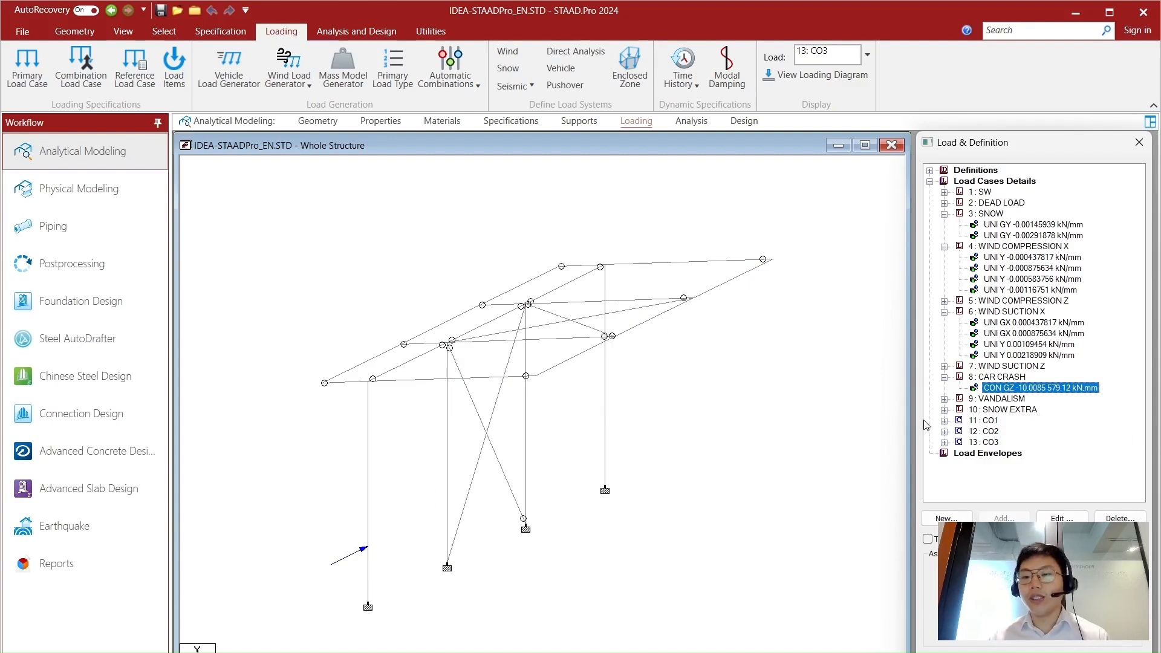
click(944, 421)
click(1001, 443)
click(1002, 433)
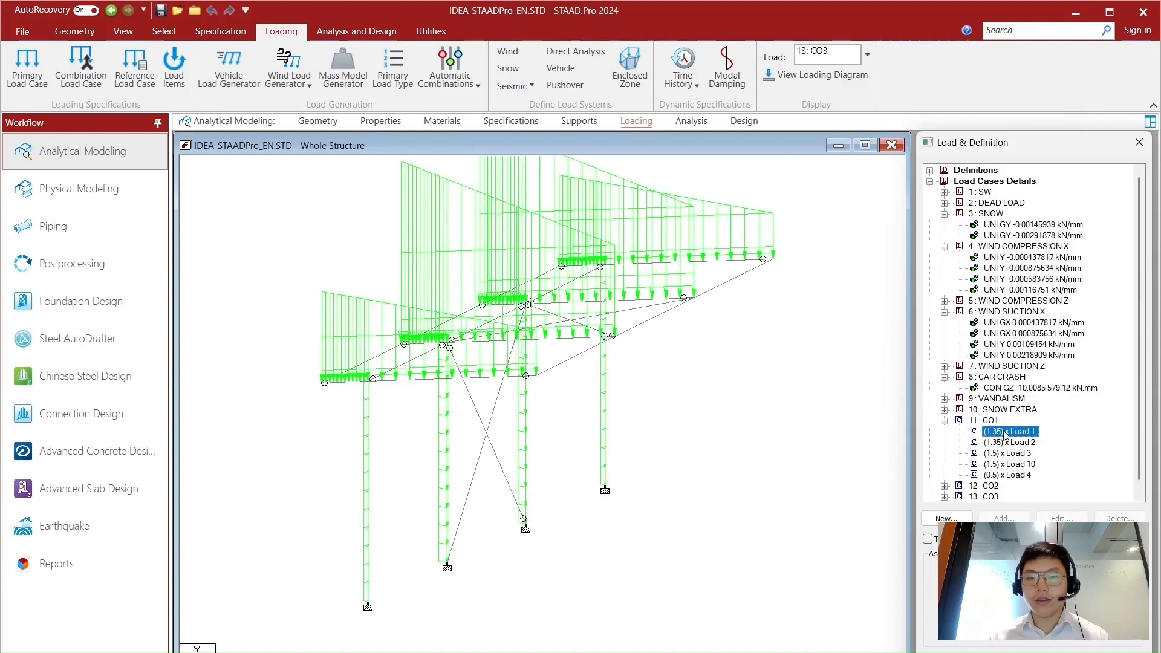
scroll(648, 388, down, 1)
middle_drag(692, 369, 710, 423)
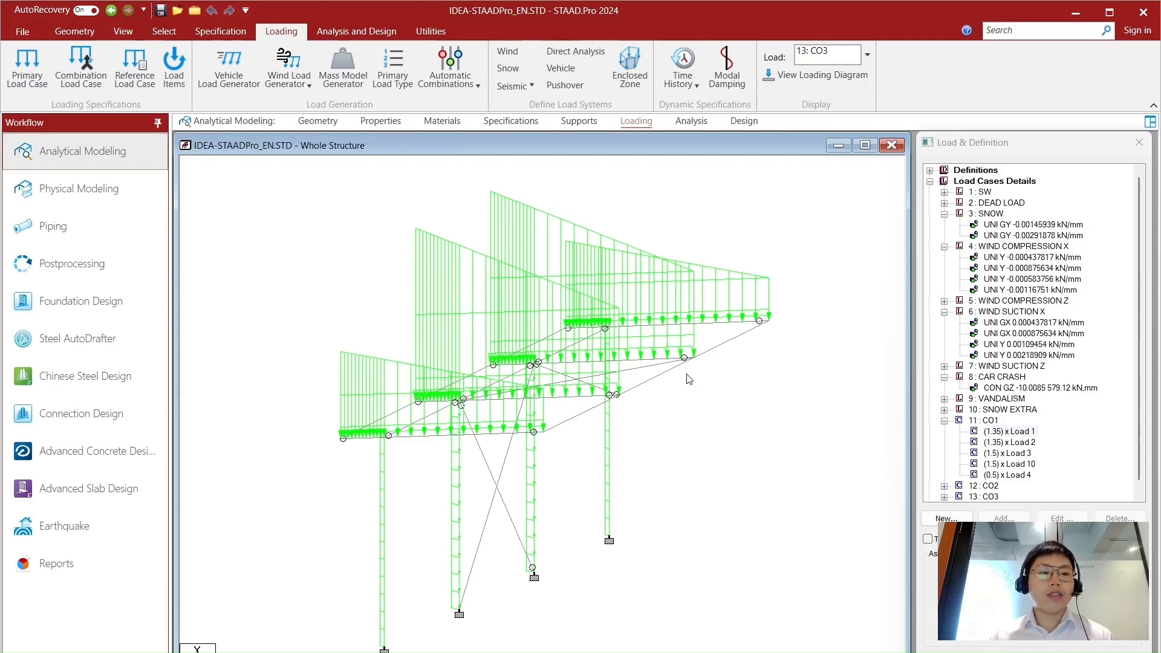
Switch to Postprocessing to view the CO1 analysis results.
click(123, 257)
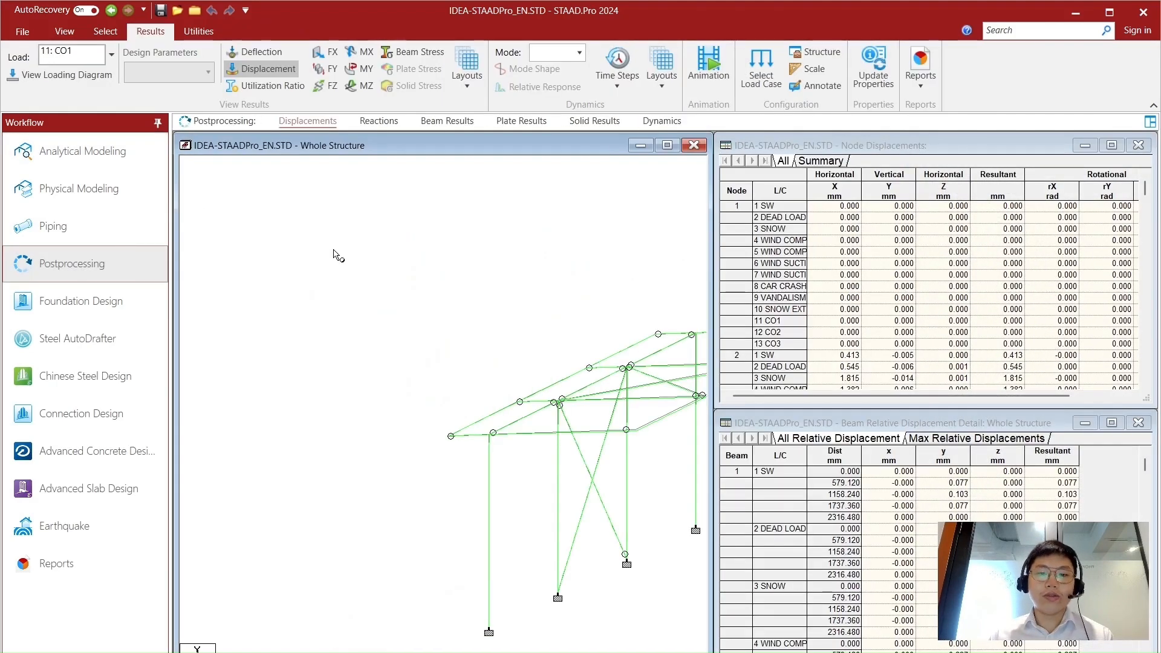
middle_drag(640, 368, 460, 342)
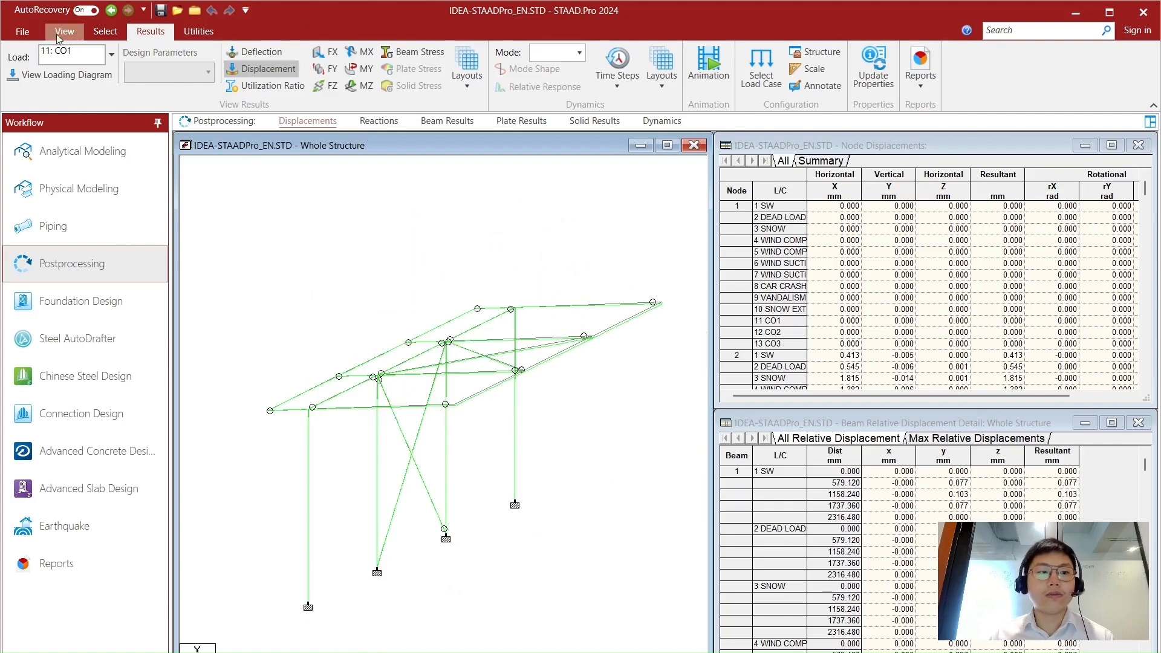
click(111, 55)
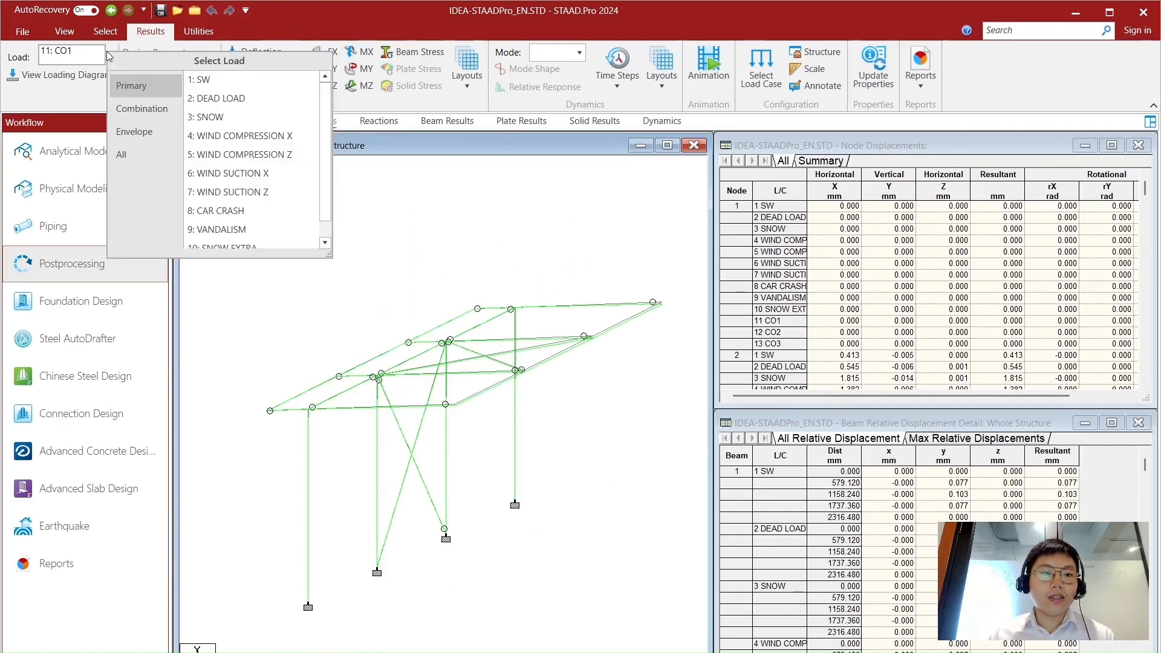
click(493, 237)
Draw the bending zz diagram on the members through the Labels Loads and Results settings.
right_click(497, 228)
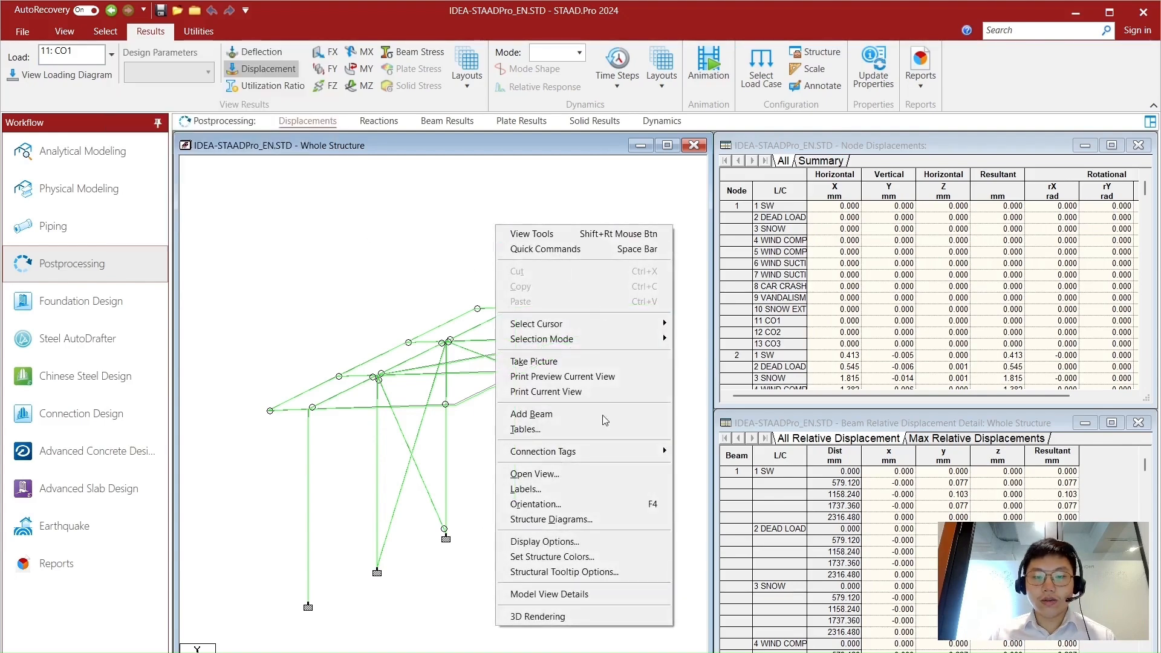
click(601, 491)
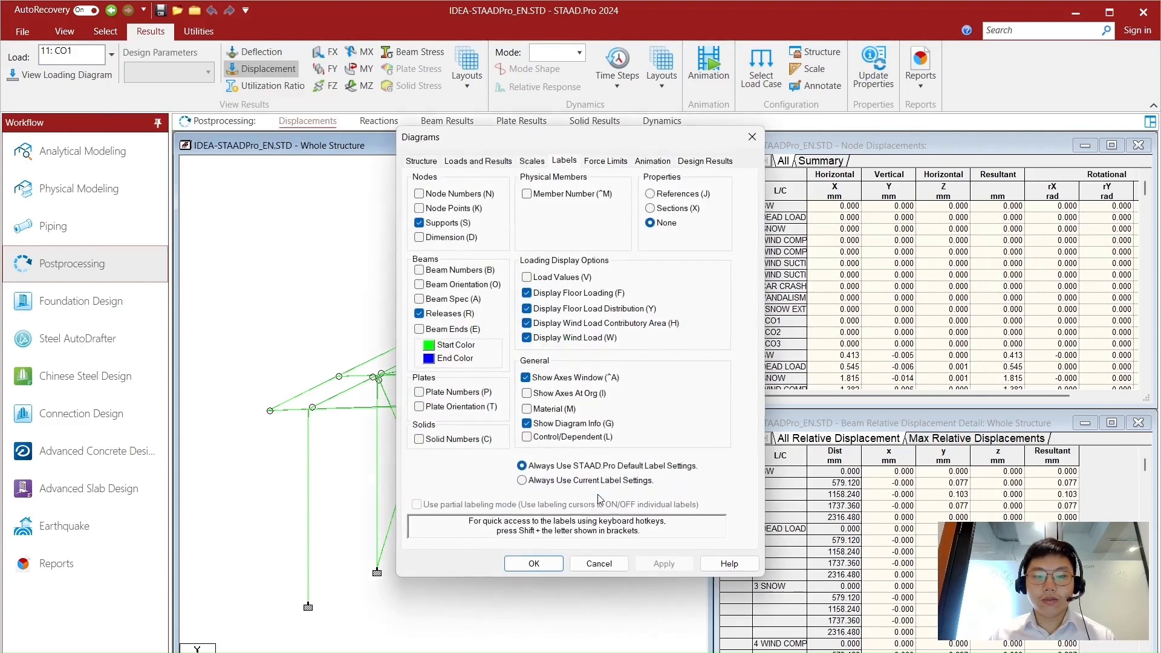
click(421, 161)
drag(464, 144, 648, 164)
click(661, 181)
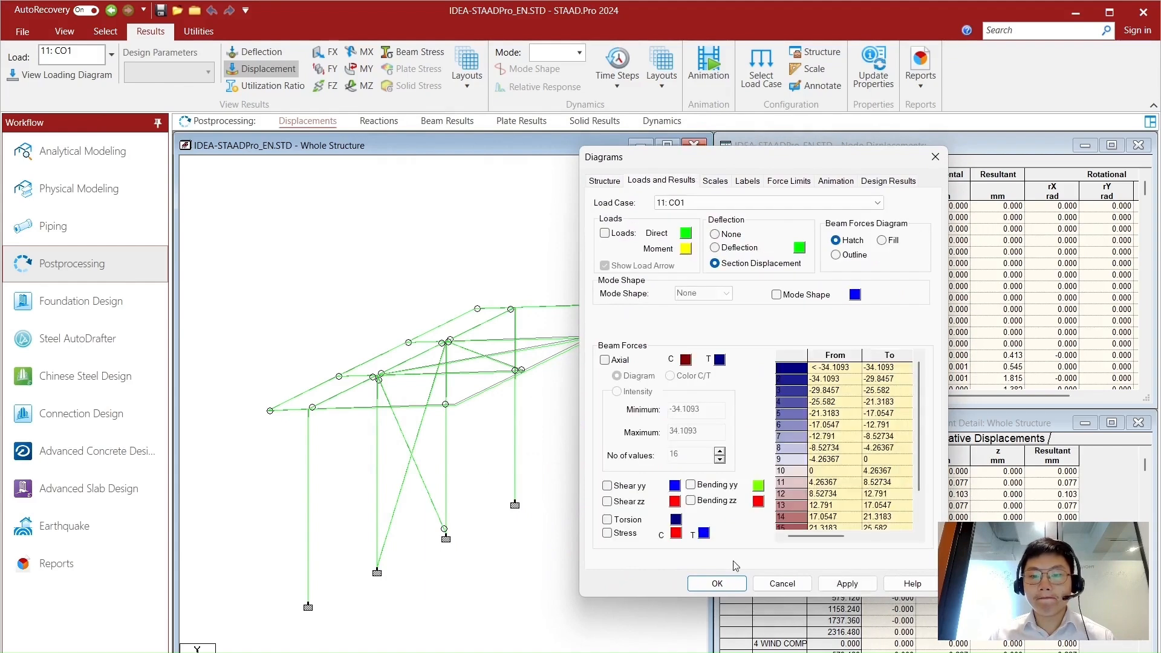
click(690, 501)
click(841, 584)
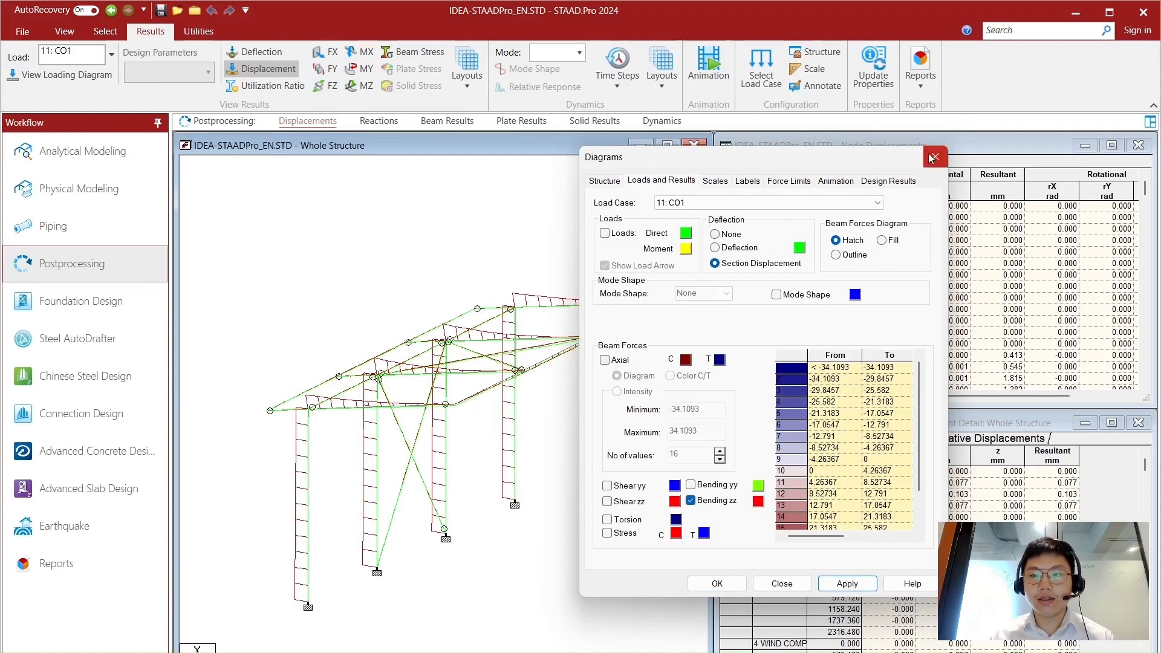
Add the axial force diagram to the members and close the diagram settings.
drag(865, 163, 928, 163)
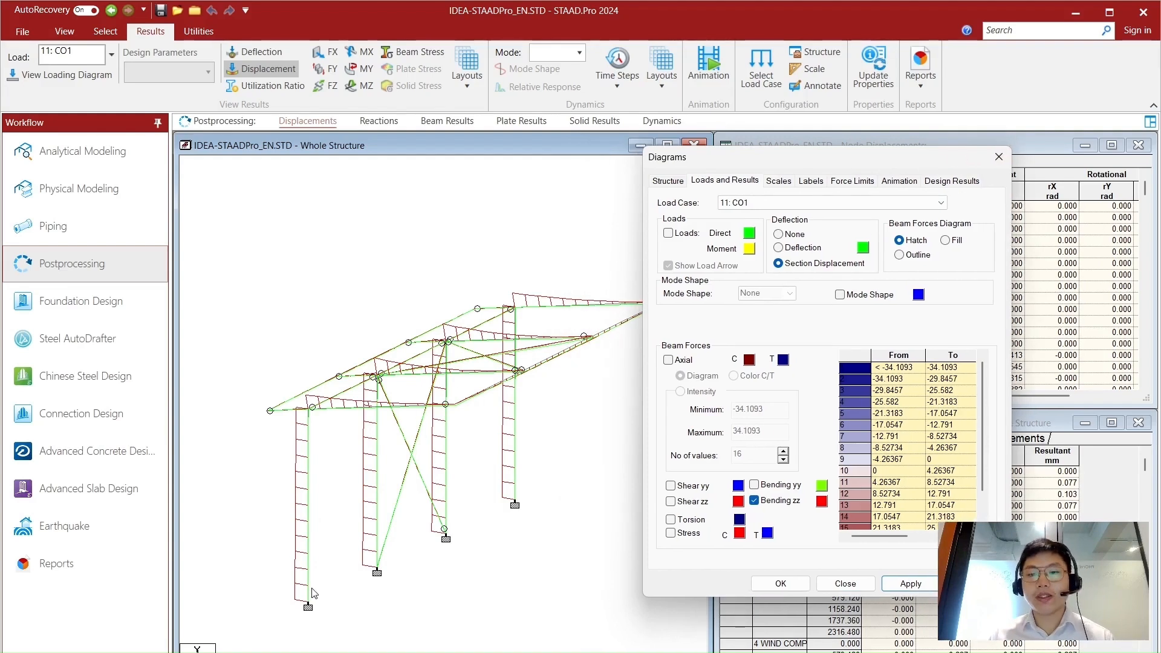
click(682, 360)
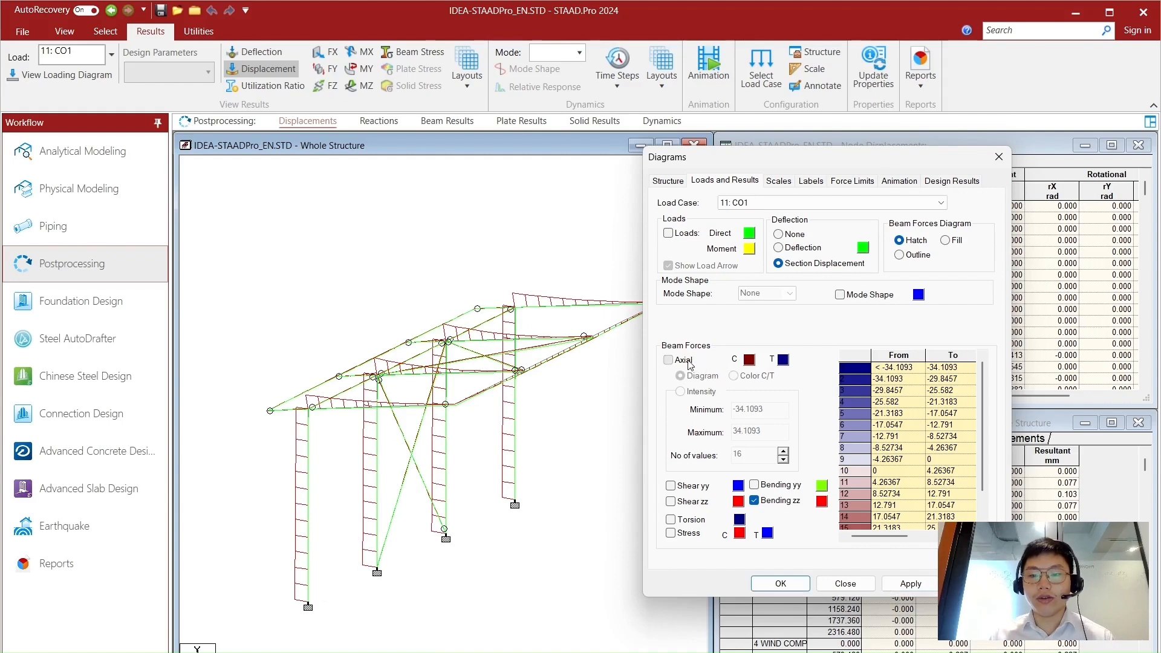
click(910, 584)
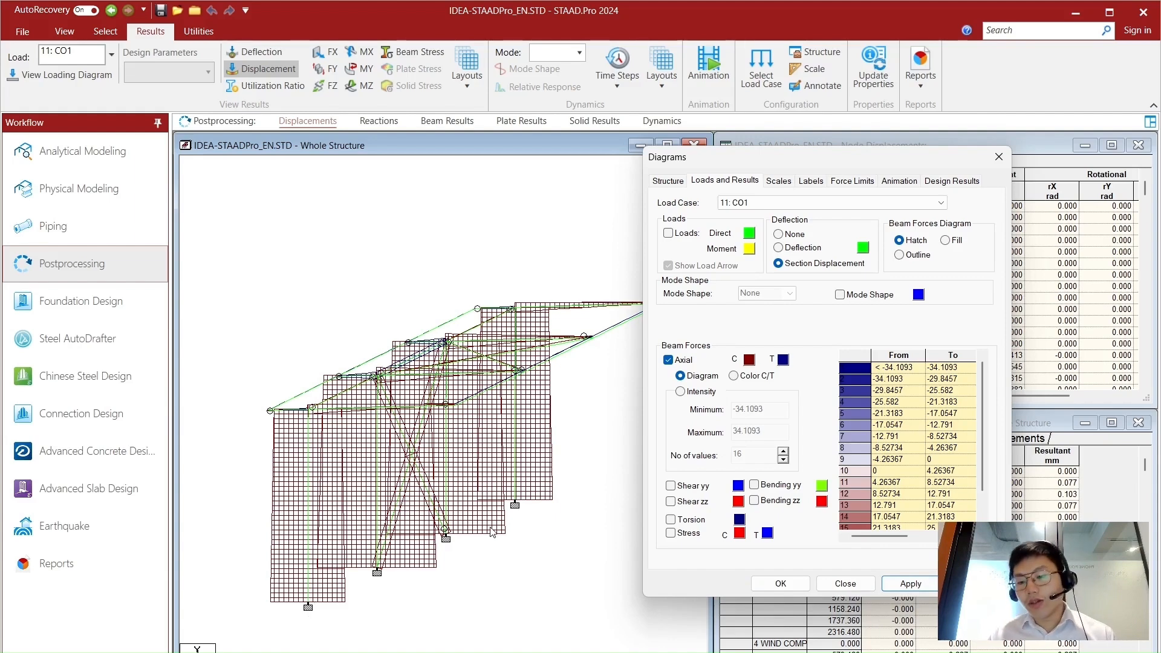
click(999, 157)
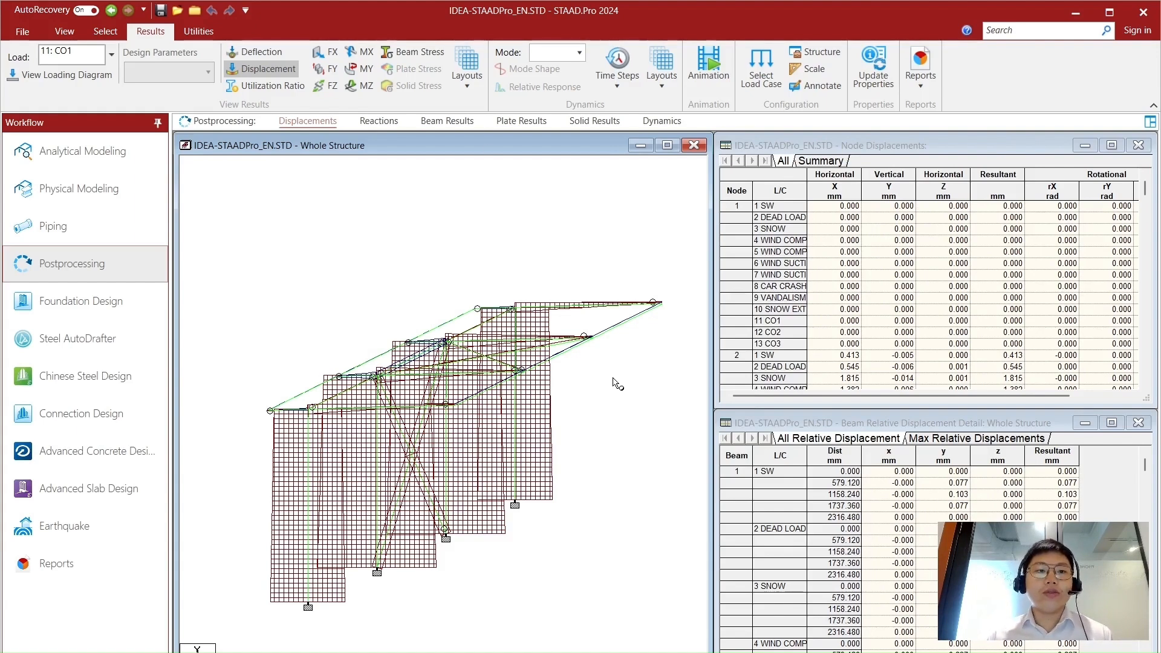
click(195, 34)
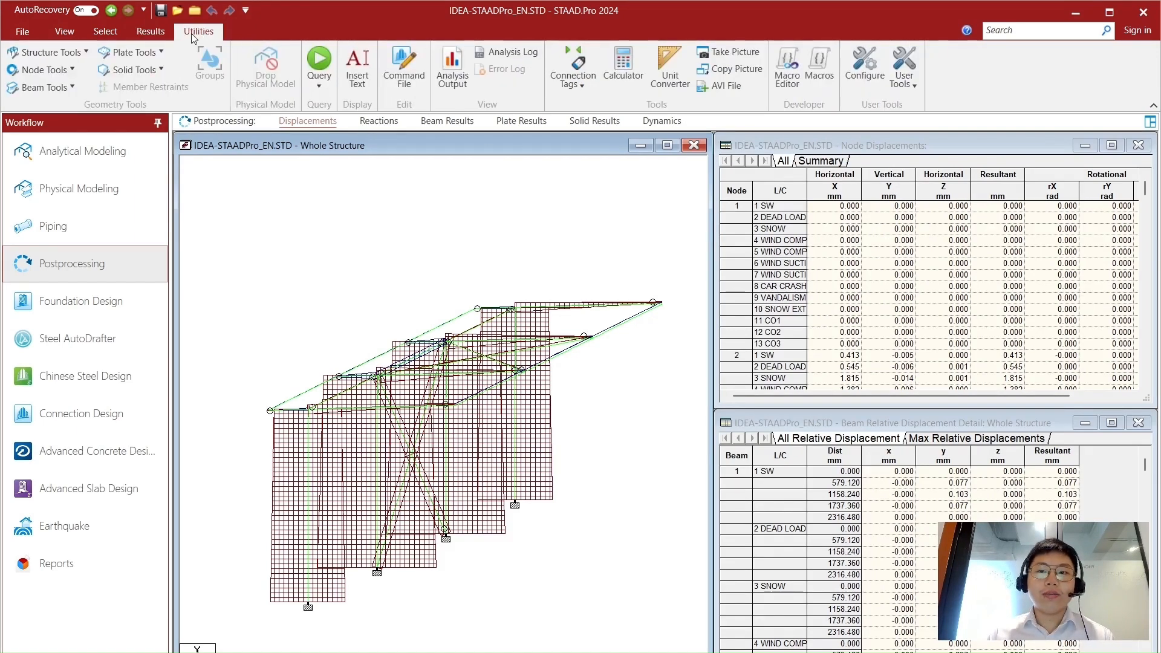
Start the IDEA StatiCa Checkbot 24.1 link from Utilities > User Tools.
click(905, 75)
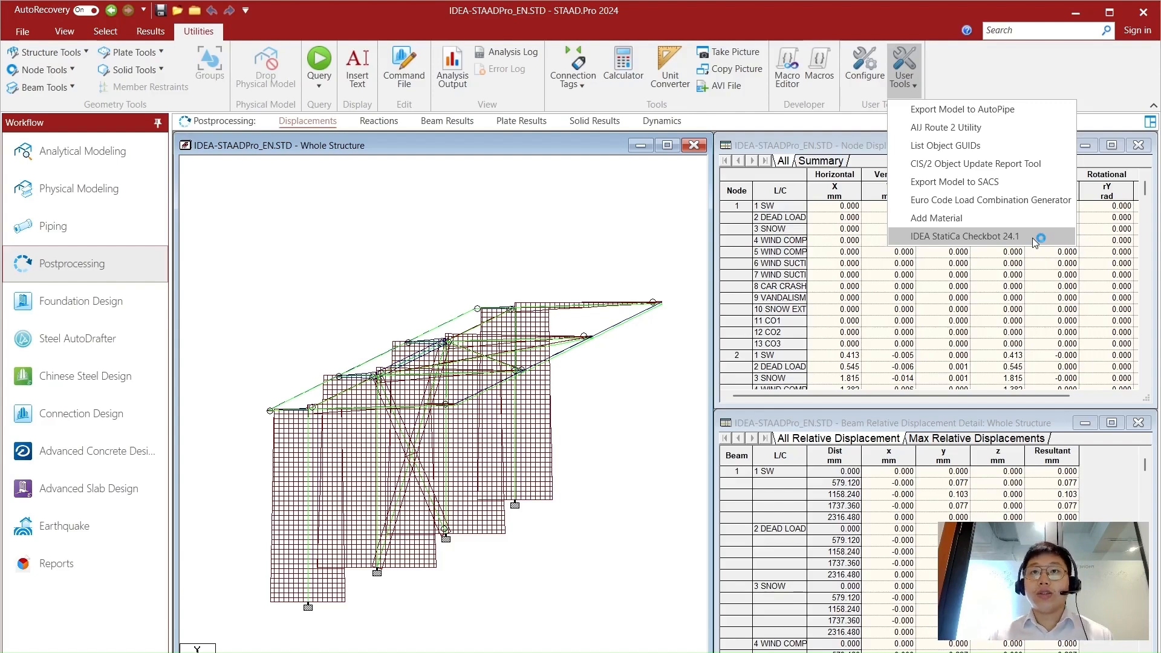
click(1034, 236)
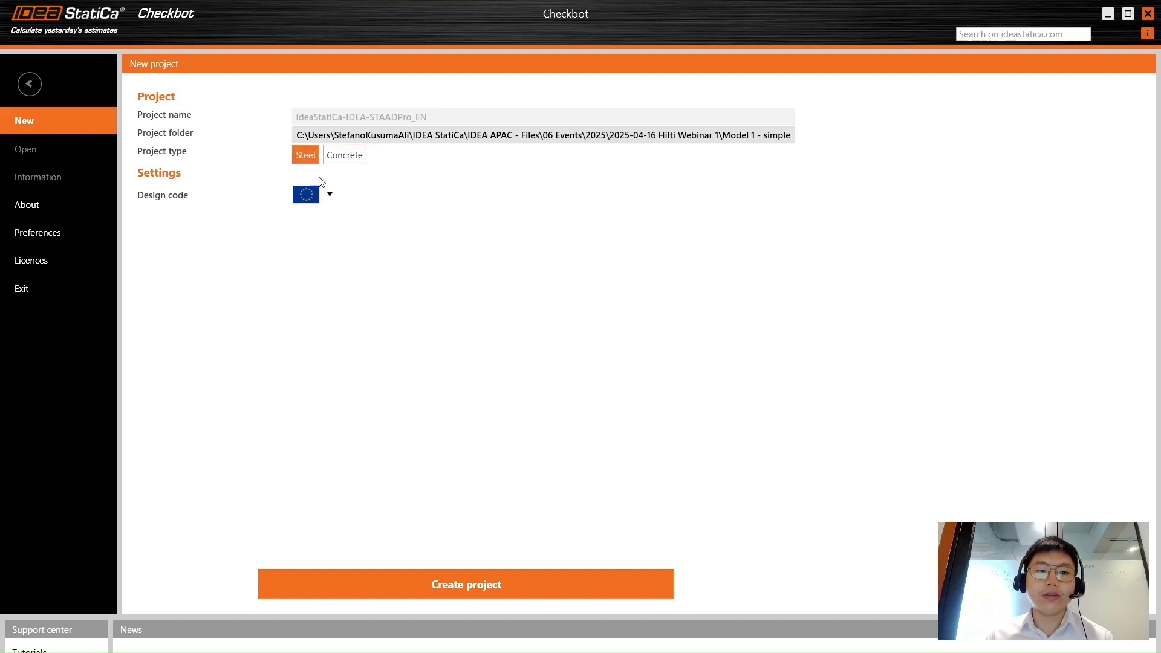
Create the Checkbot steel project with the EU design code, then return to STAAD.Pro.
click(320, 198)
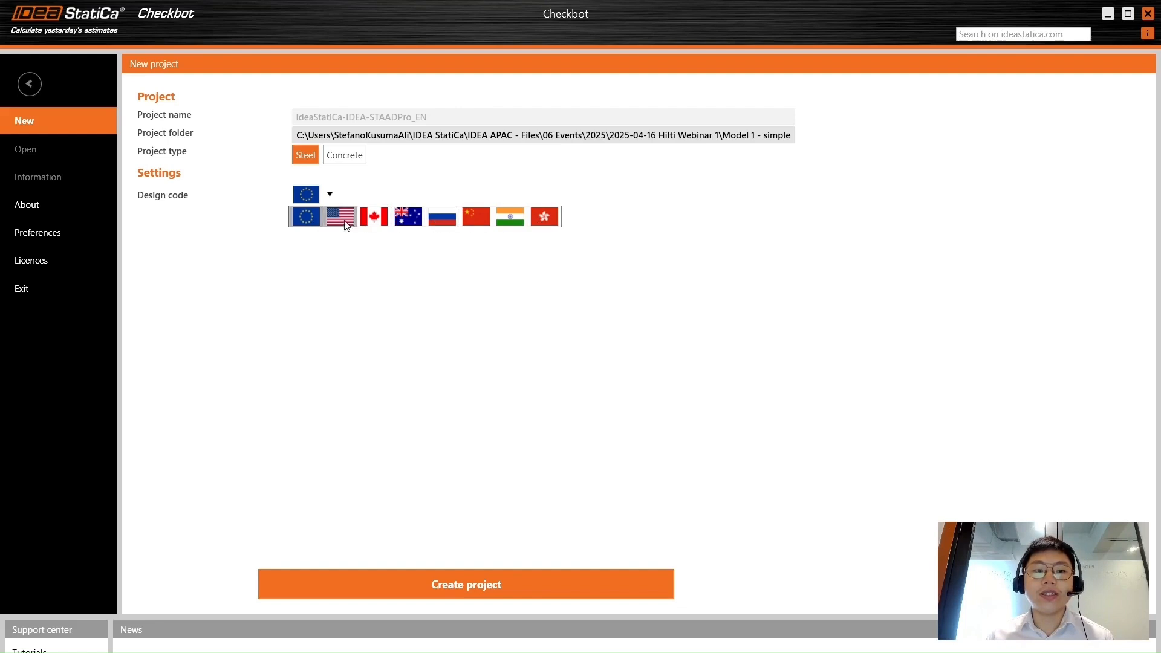
click(306, 221)
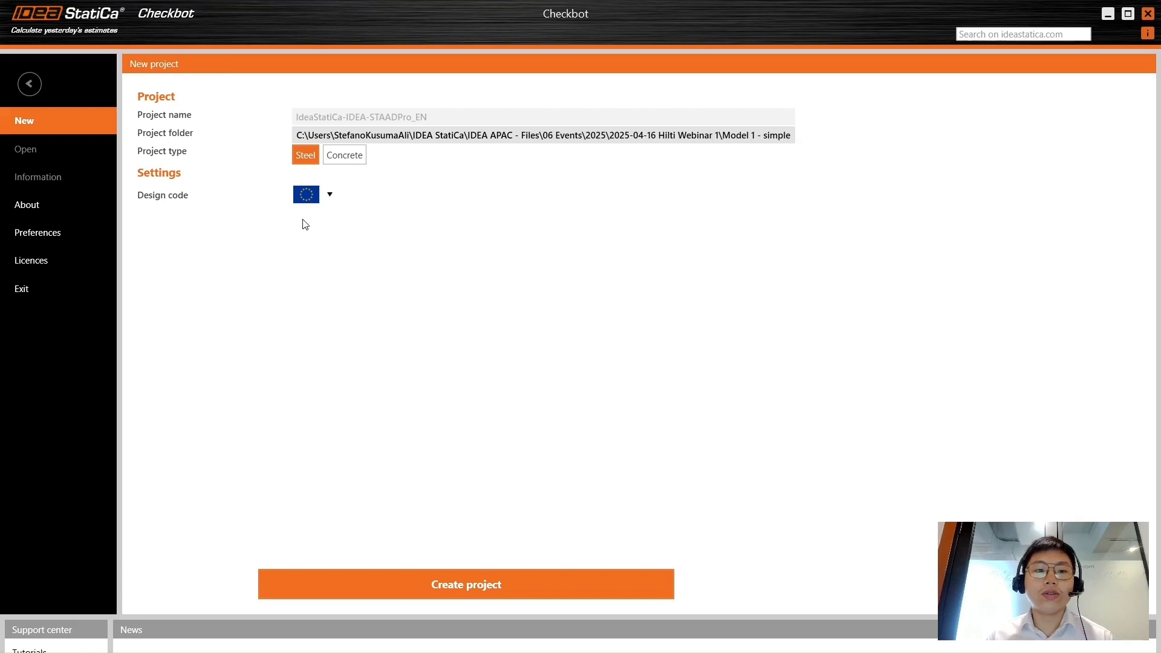
click(478, 585)
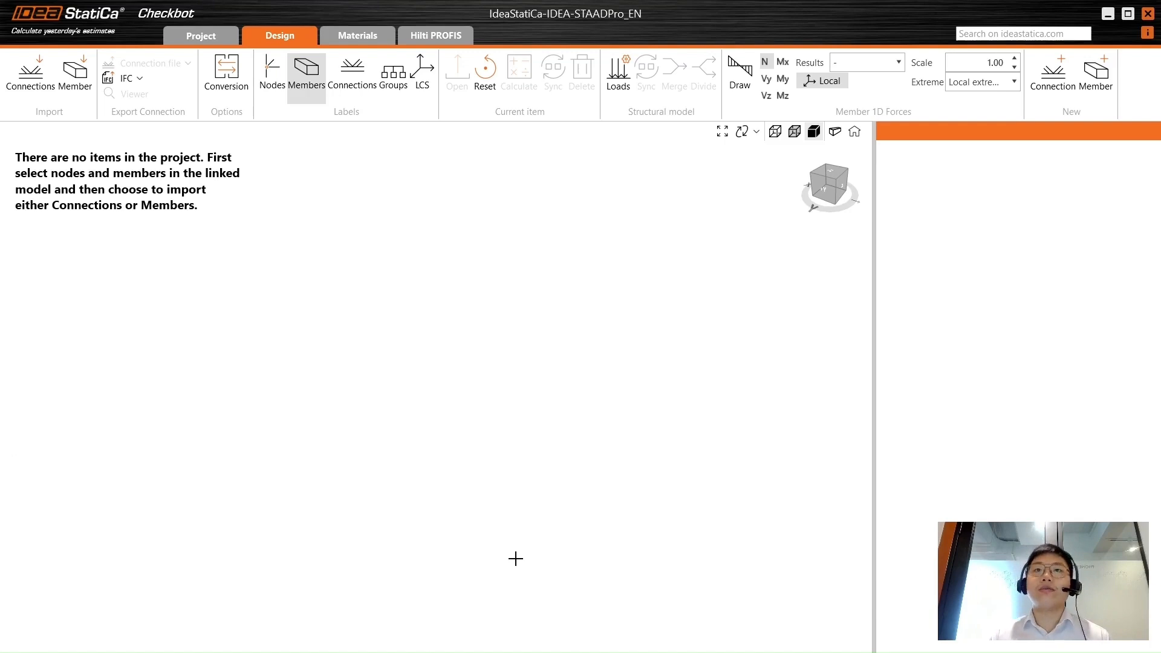
double_click(658, 16)
click(697, 18)
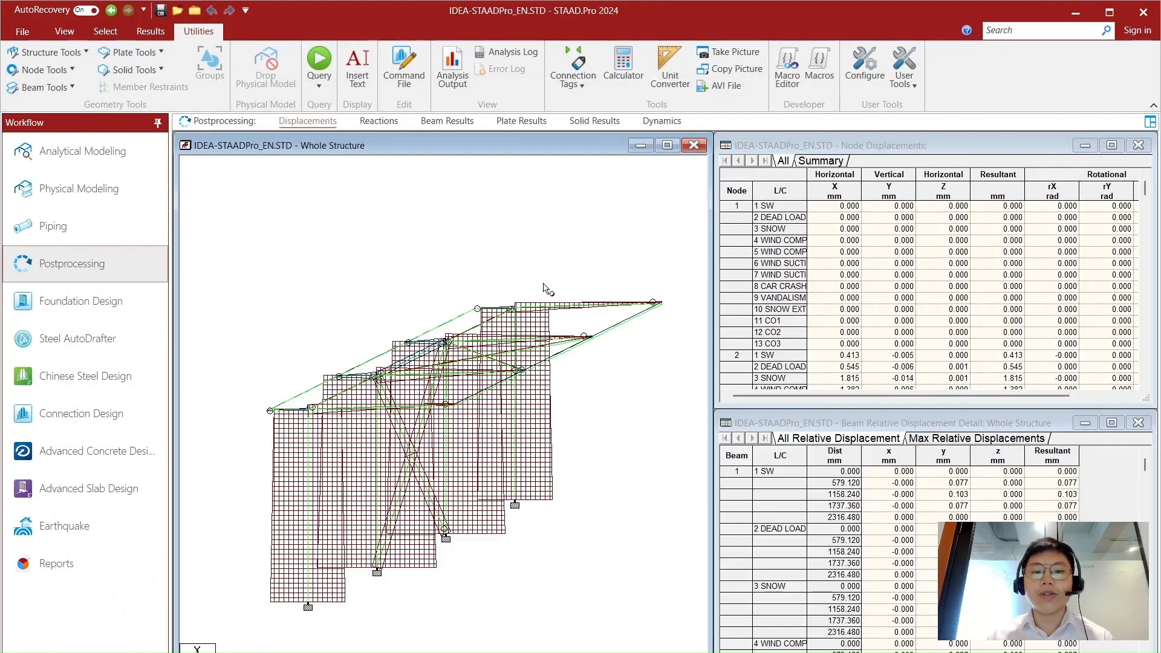
Turn on axial beam force diagrams in the Labels Loads and Results settings.
right_click(438, 215)
click(520, 474)
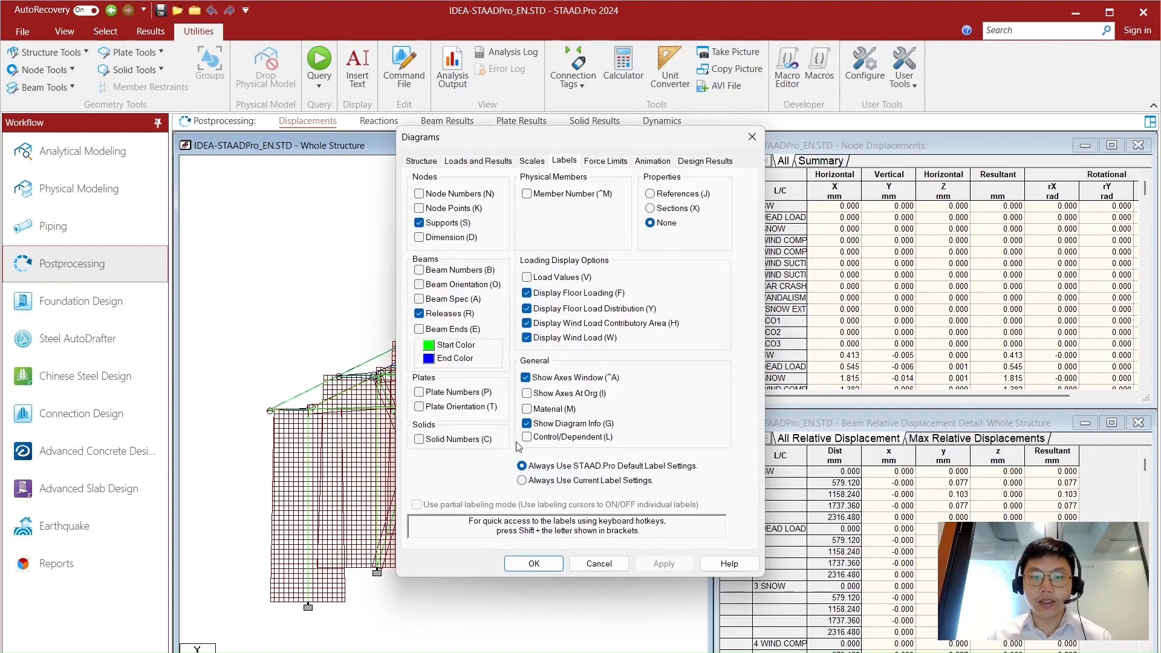
click(470, 162)
click(422, 340)
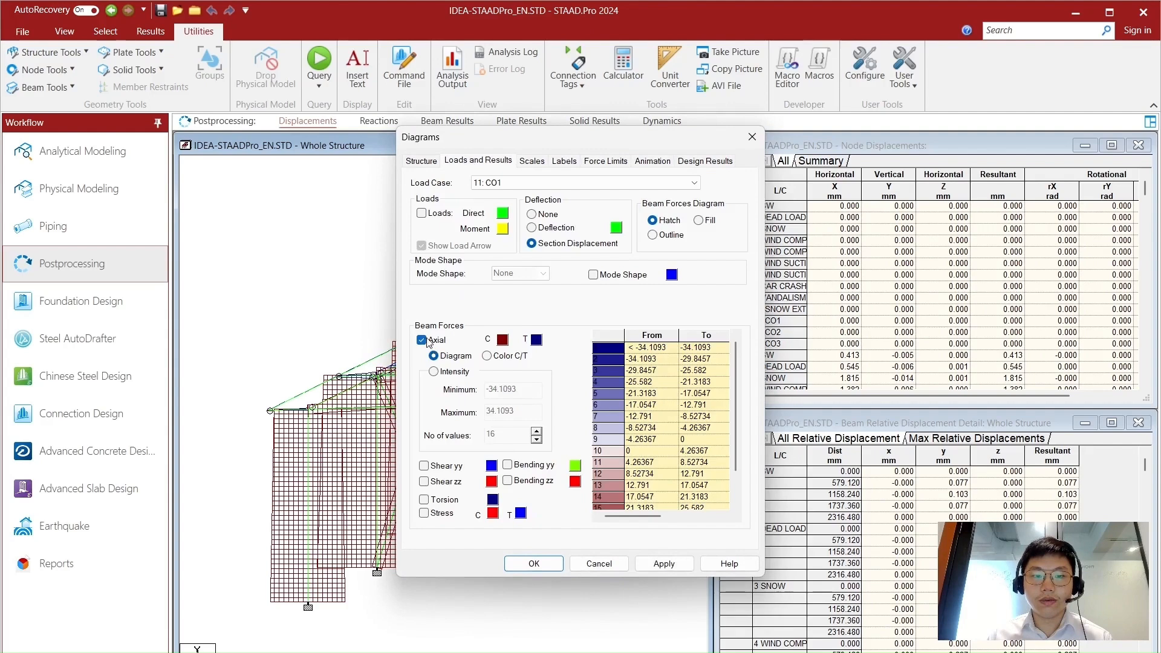
click(548, 567)
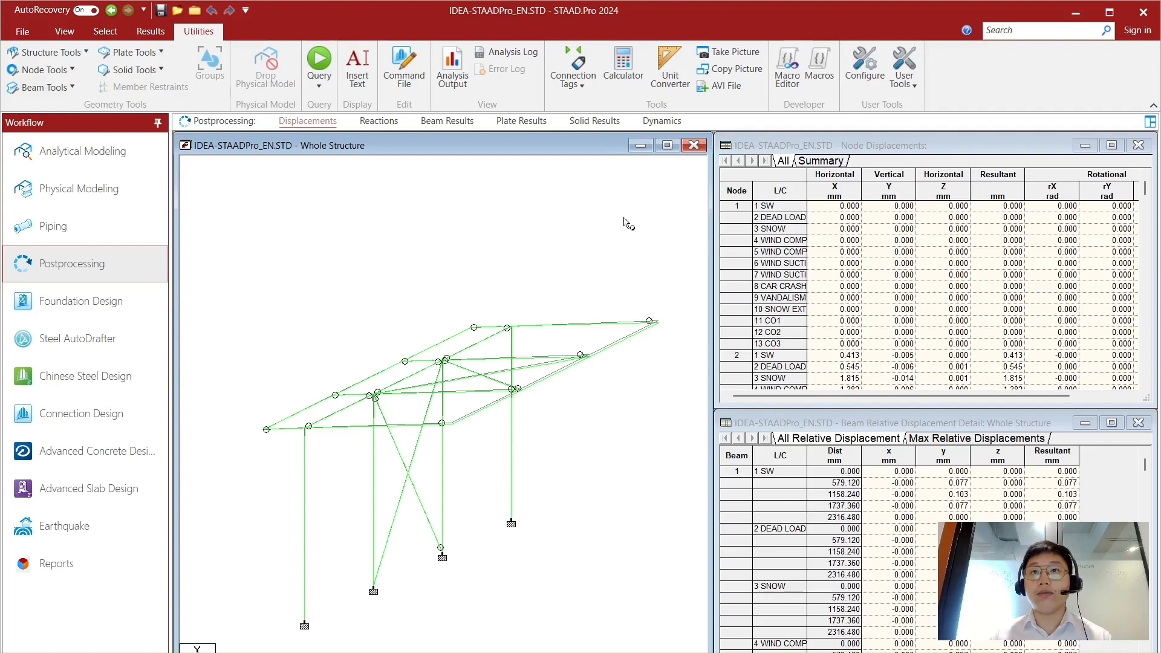
Switch to the Geometry Cursor and box-select the whole frame.
right_click(586, 206)
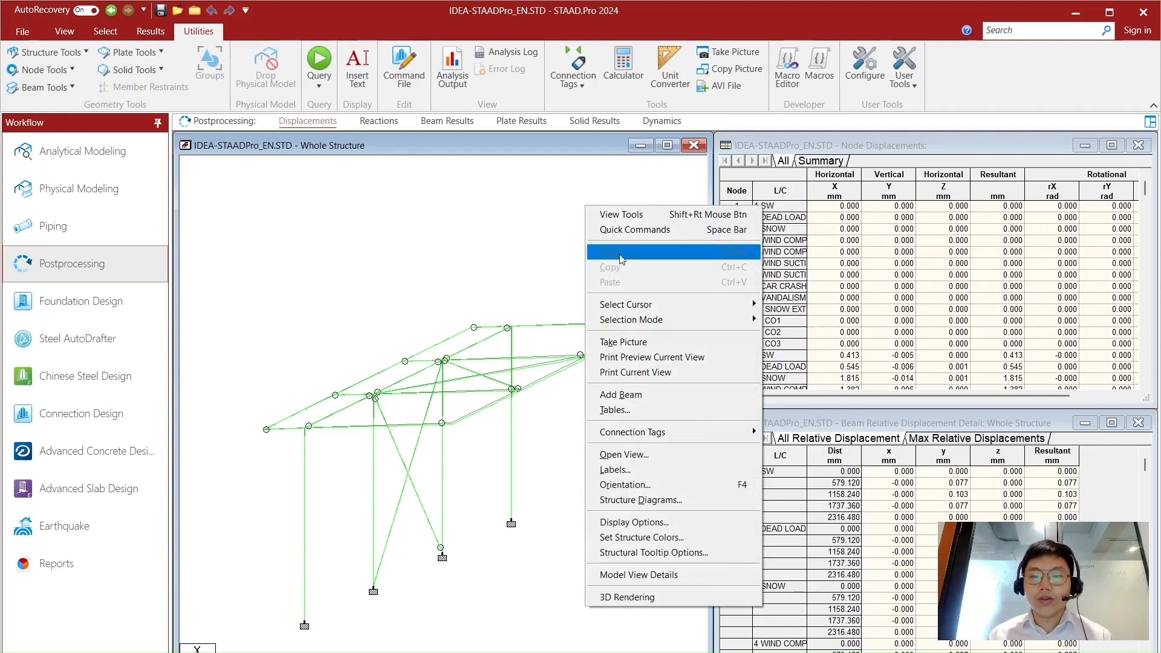
mouse_move(713, 304)
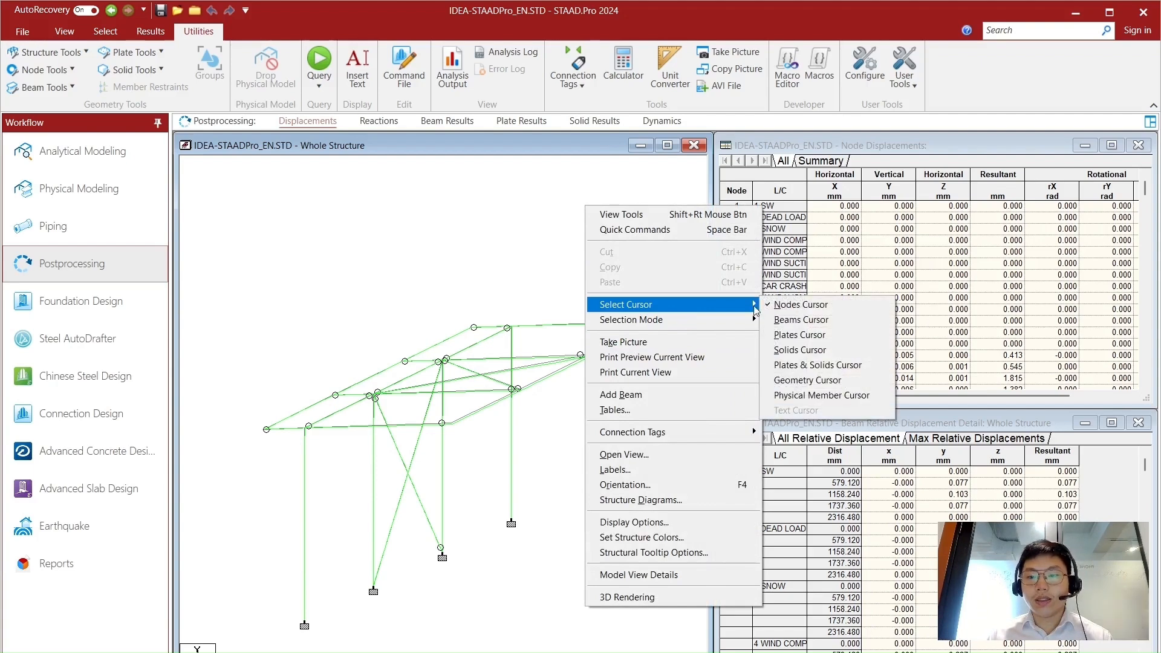
click(813, 381)
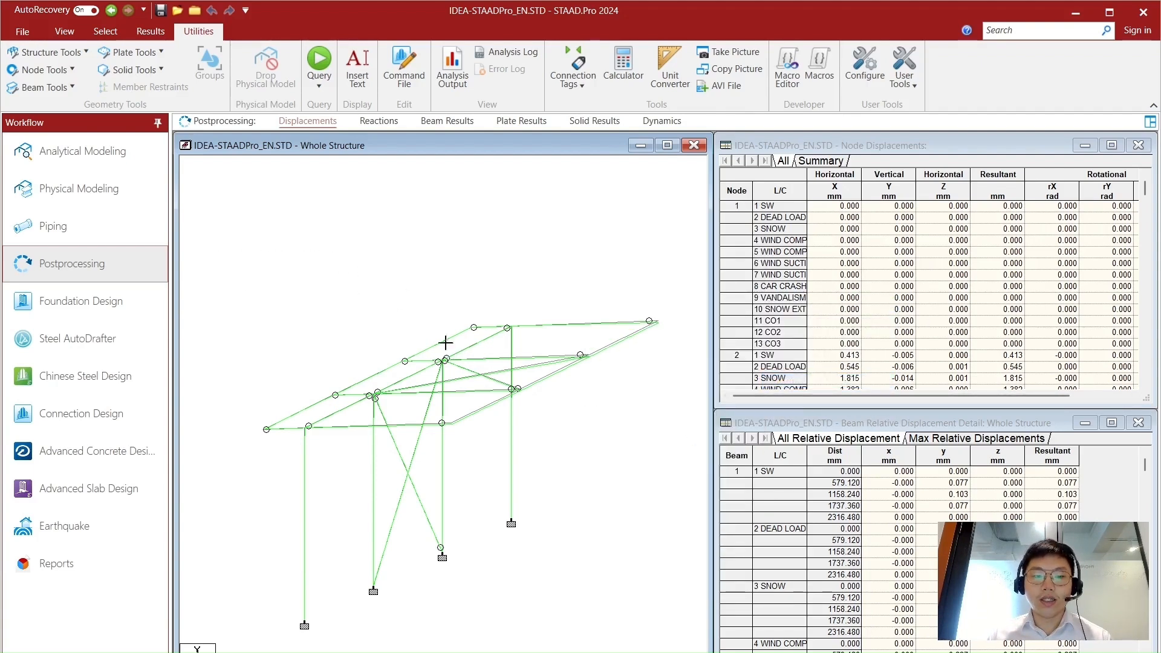
drag(218, 251, 688, 652)
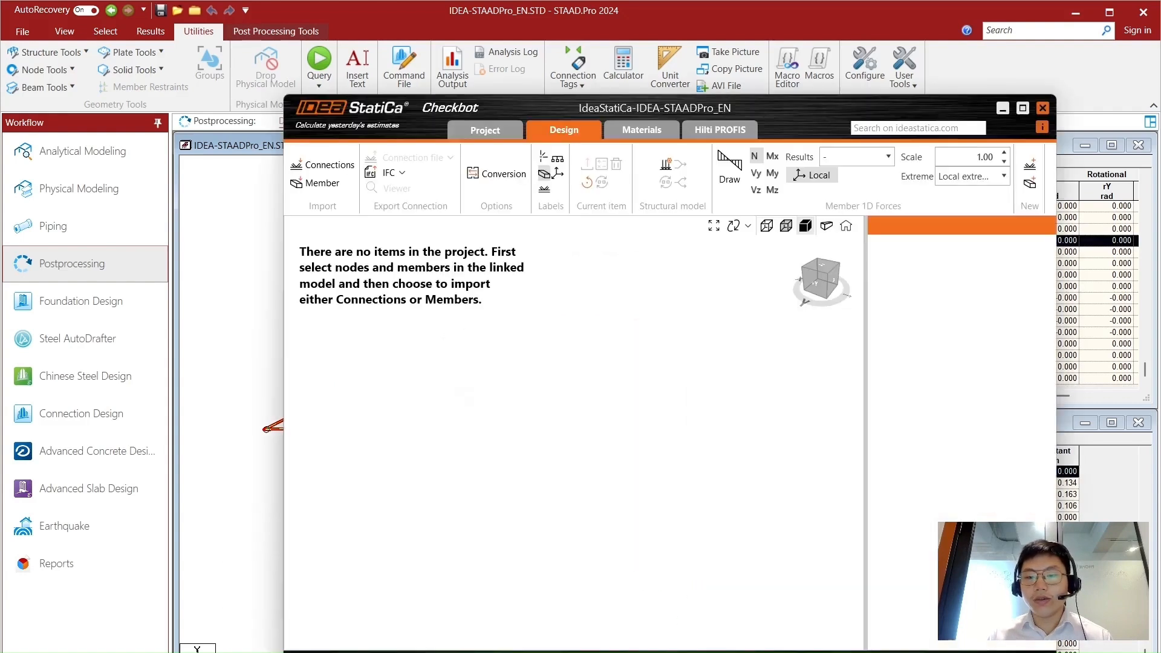
Maximize Checkbot, import the frame's 18 connections, and orbit the 3D view to inspect them.
double_click(768, 107)
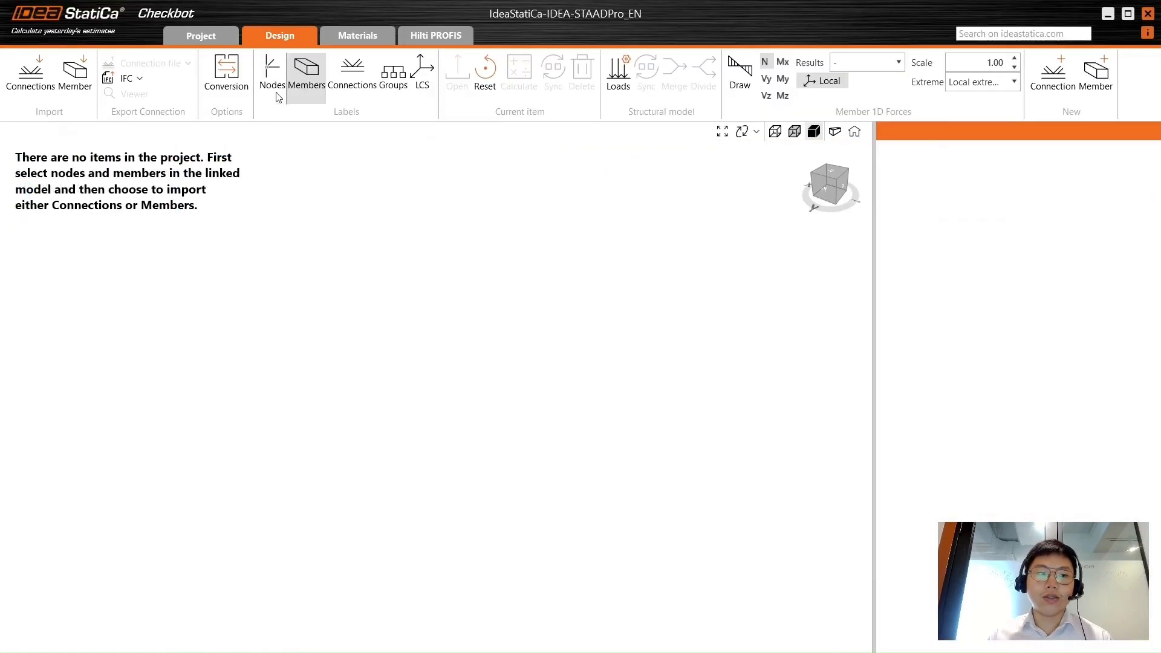
click(30, 76)
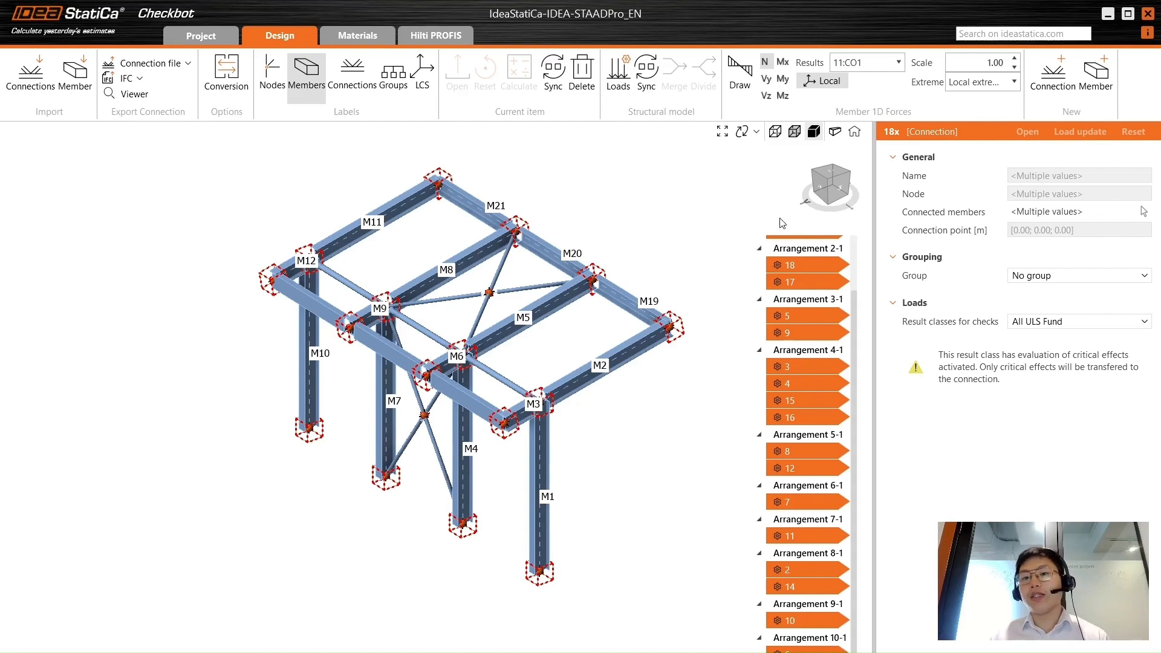
scroll(796, 320, up, 2)
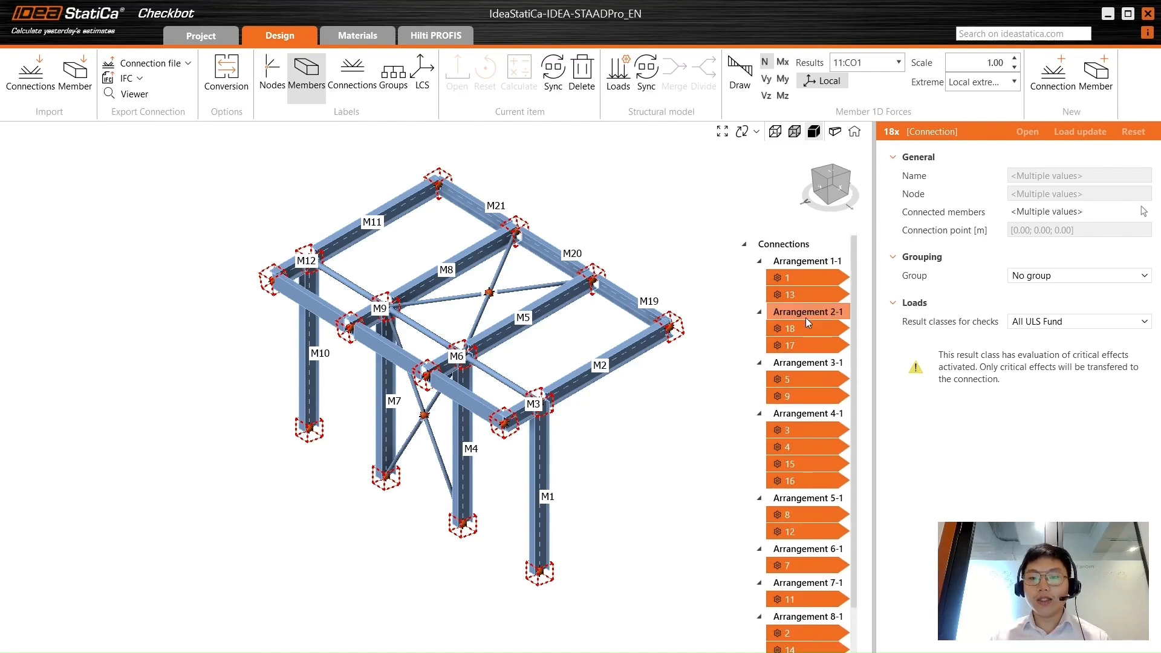
click(828, 194)
drag(829, 195, 807, 192)
middle_drag(693, 267, 671, 285)
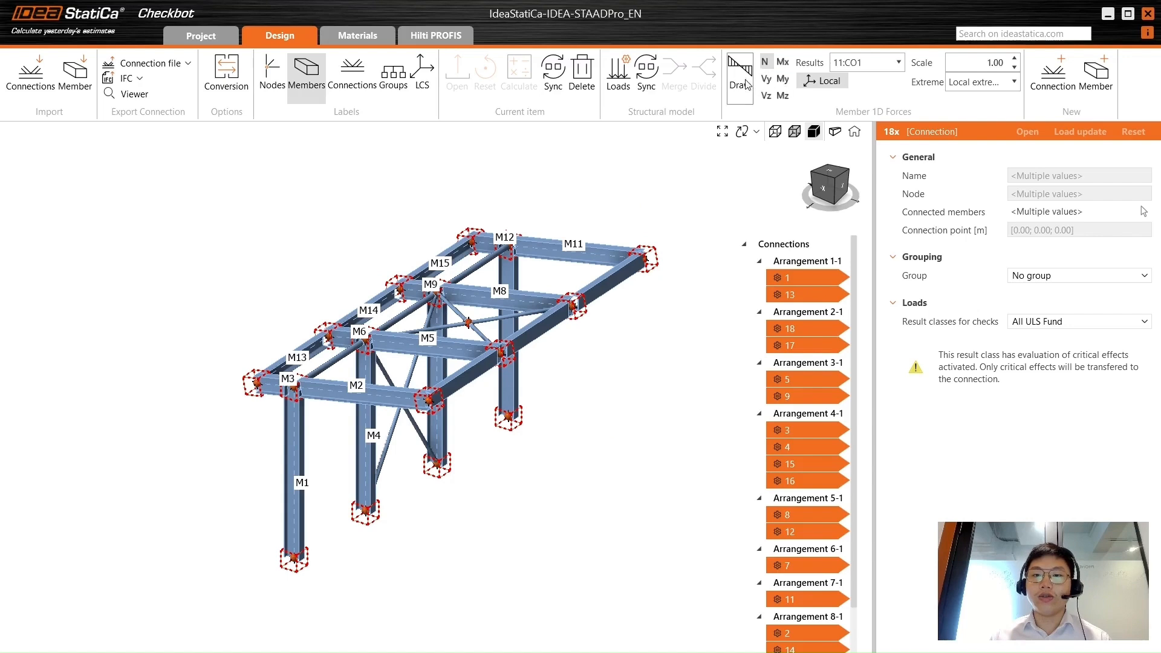
Draw axial force N diagrams on the members for 11:CO1.
click(898, 63)
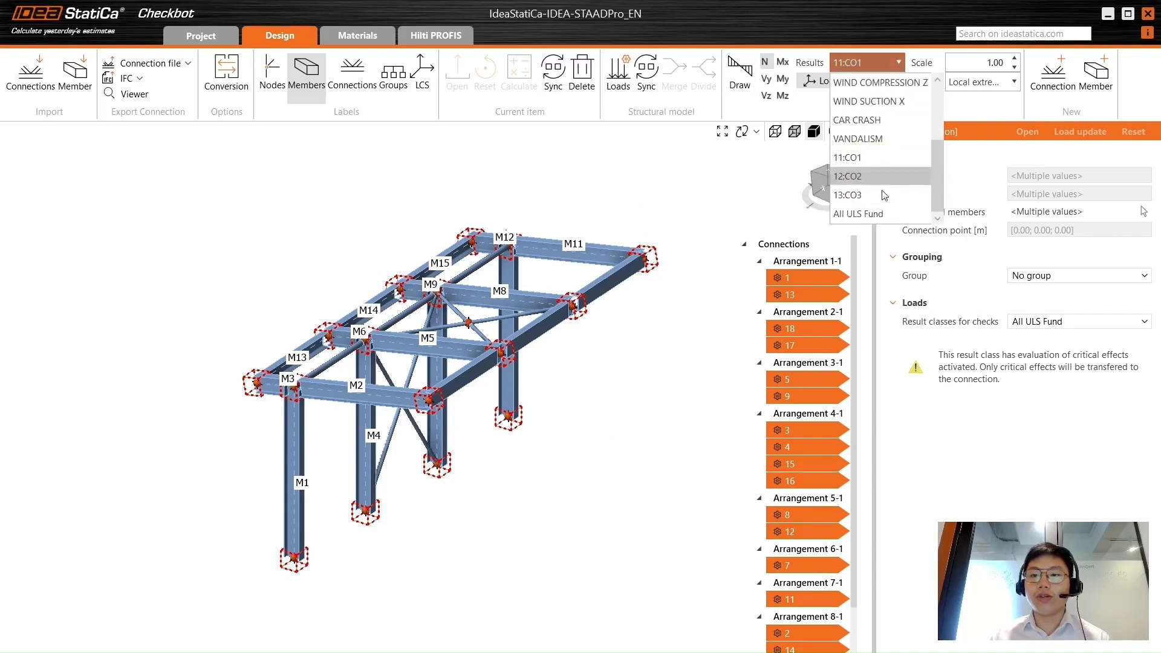
click(879, 158)
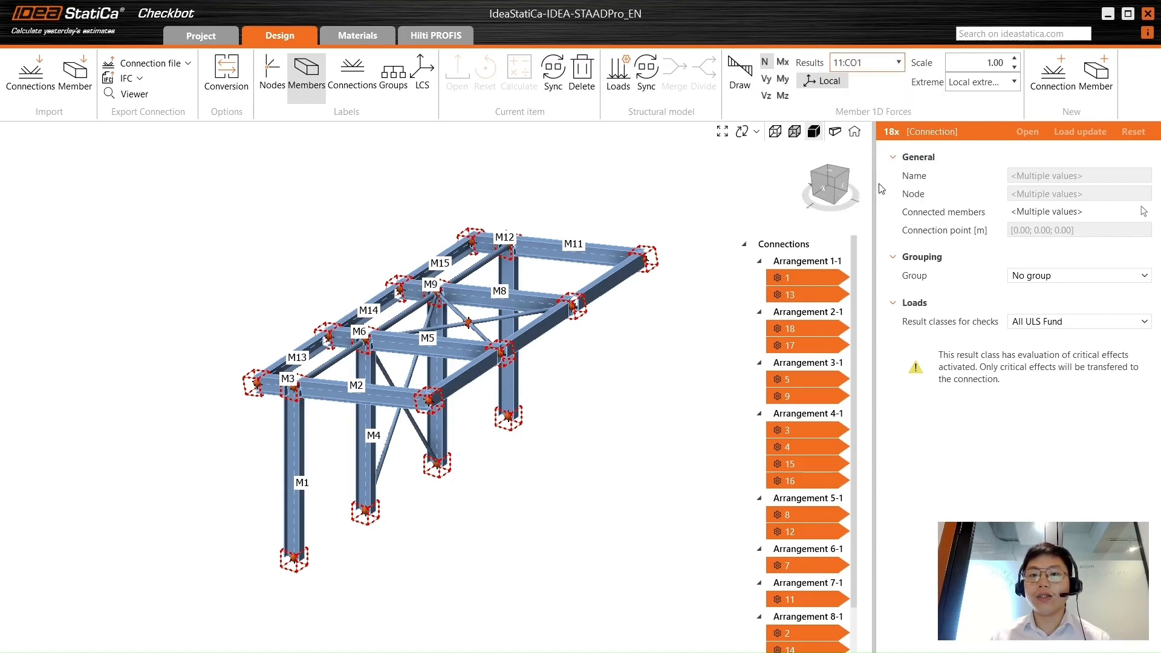
click(750, 86)
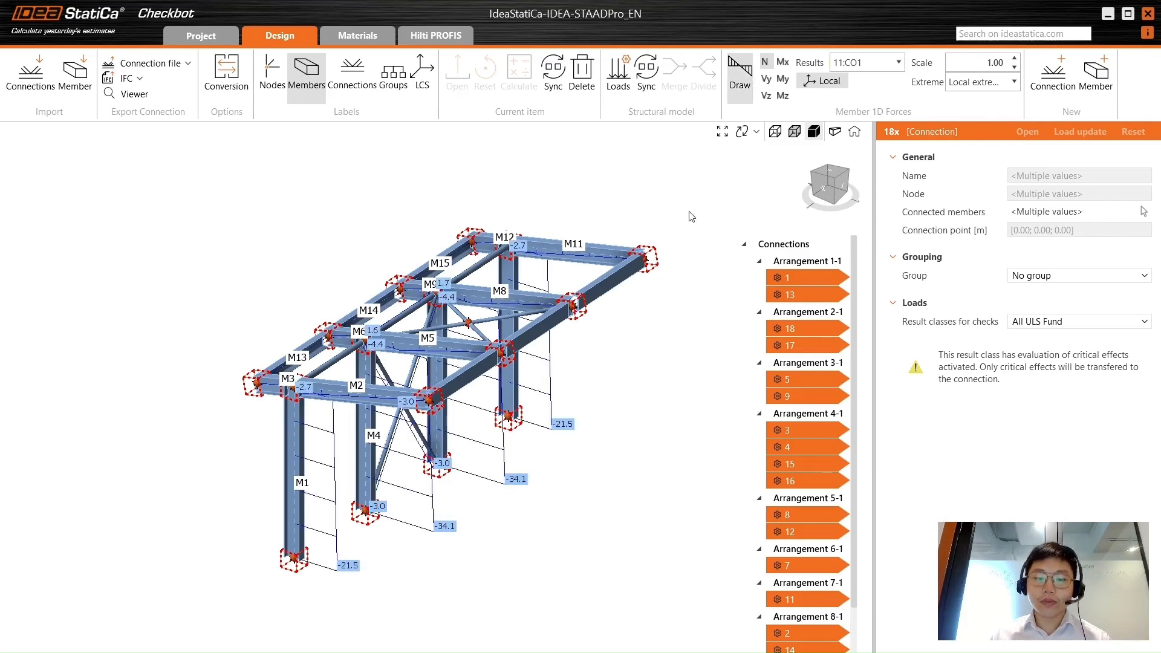
drag(813, 204, 815, 183)
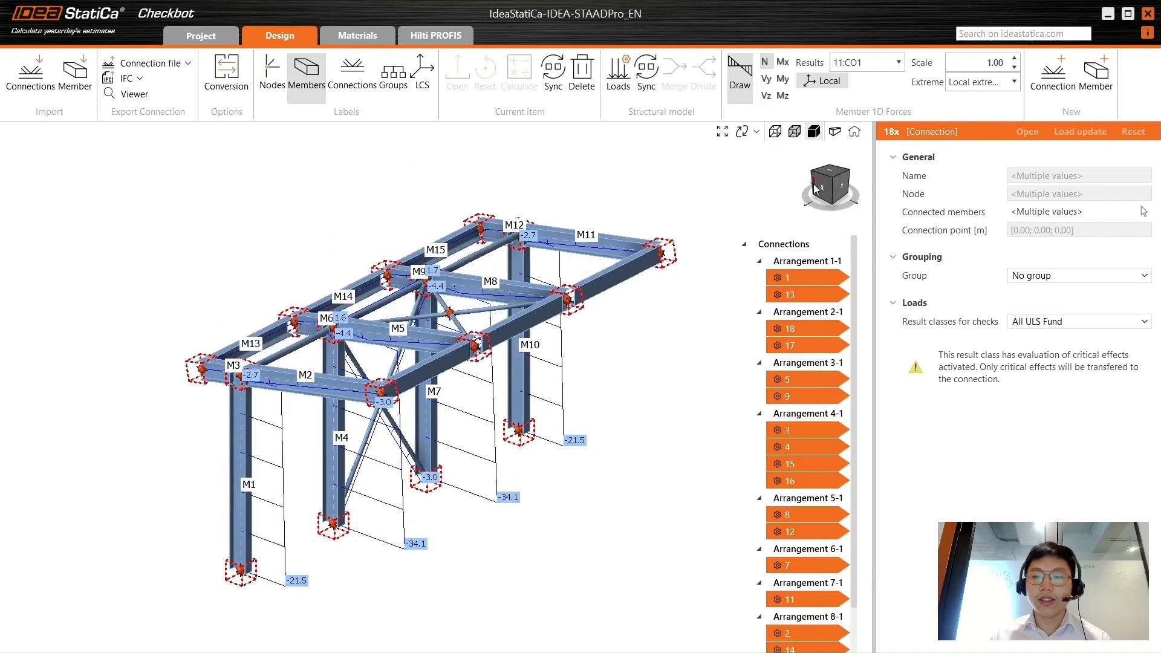
Show My bending moments for 12:CO2, then hide the force diagrams.
click(783, 79)
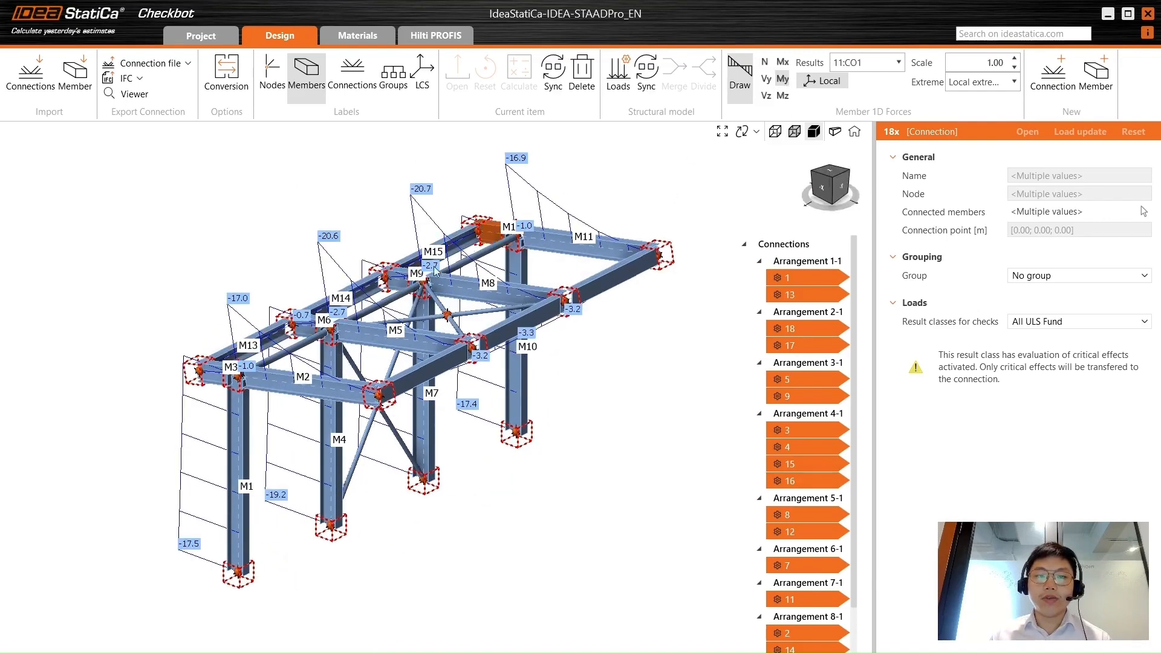
mouse_move(821, 188)
mouse_down()
mouse_move(834, 182)
mouse_move(821, 188)
mouse_up()
click(867, 63)
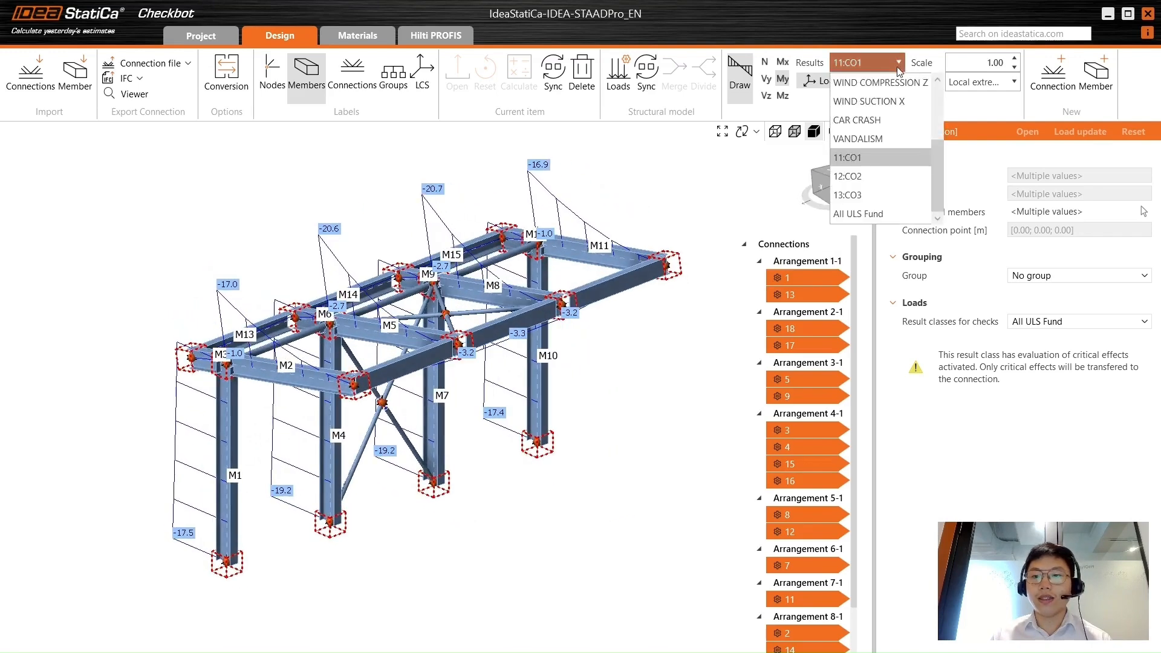
click(884, 177)
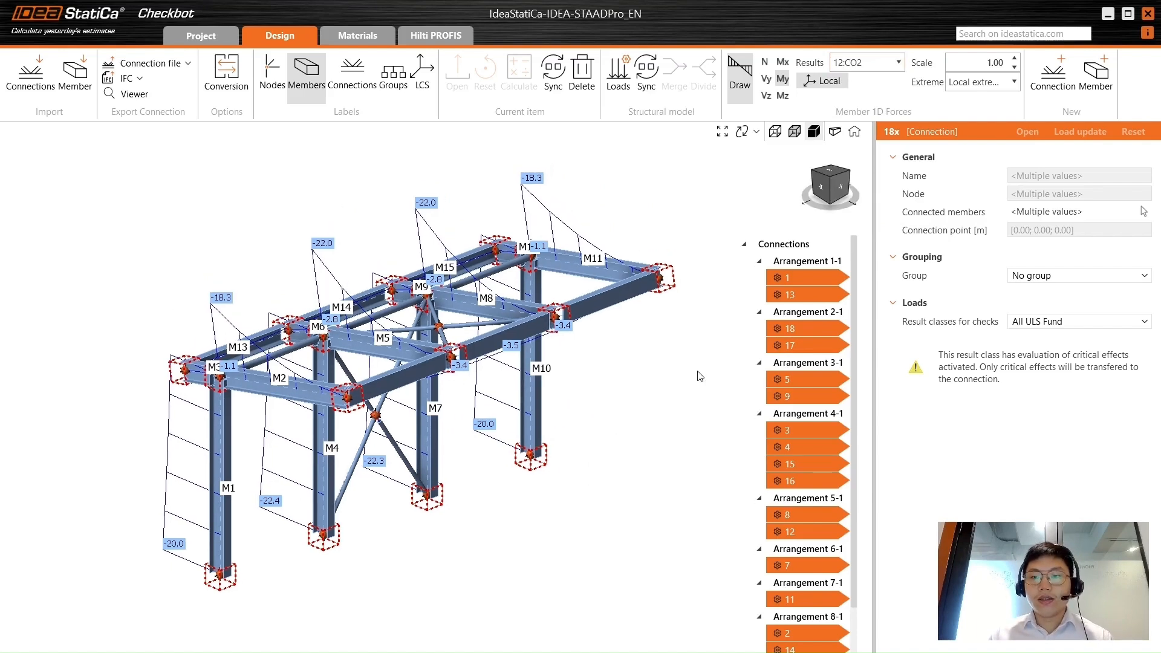
click(739, 72)
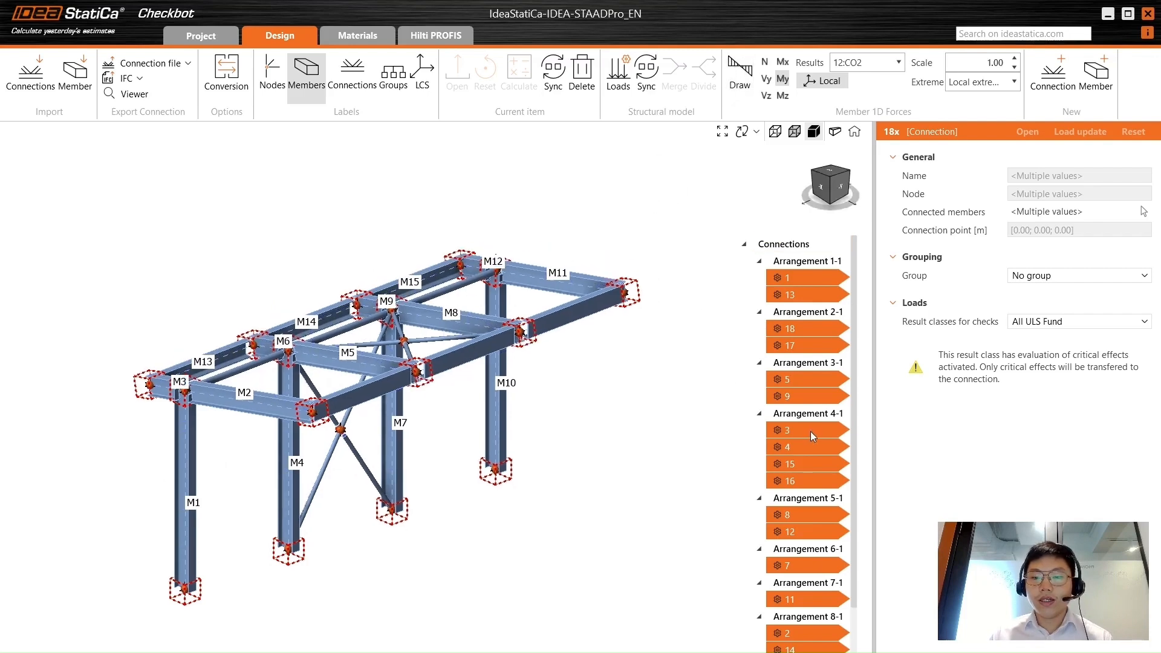
Inspect arrangements by selecting connection 3, Arrangement 4-1, and connections 5 and 9.
click(810, 431)
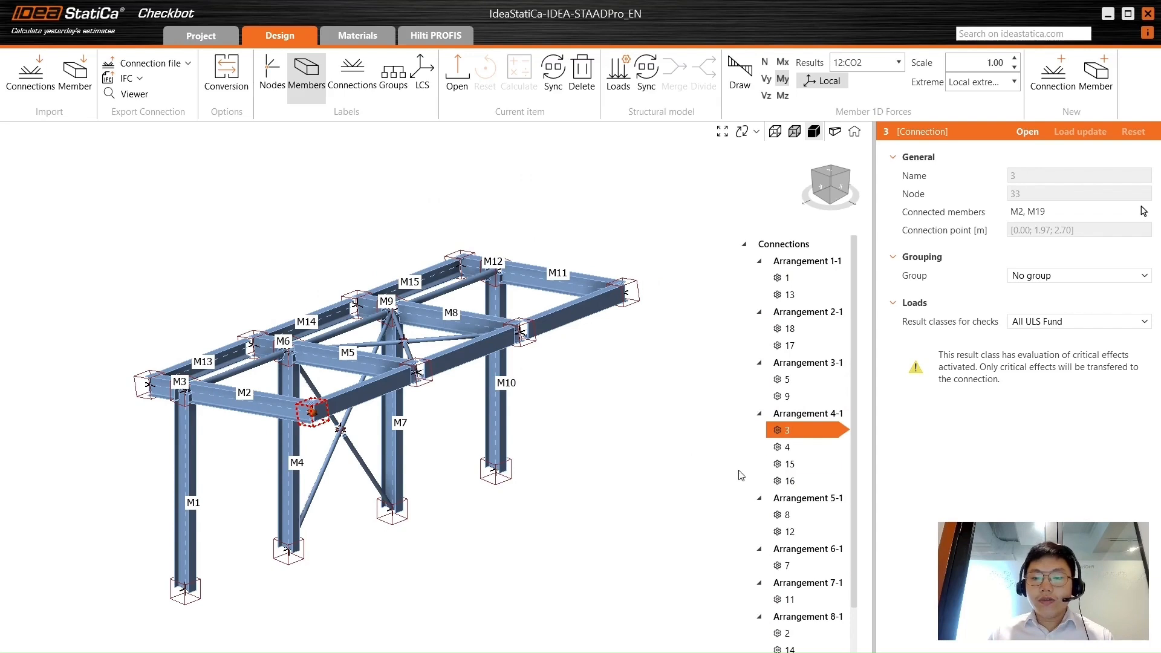
shift+click(804, 480)
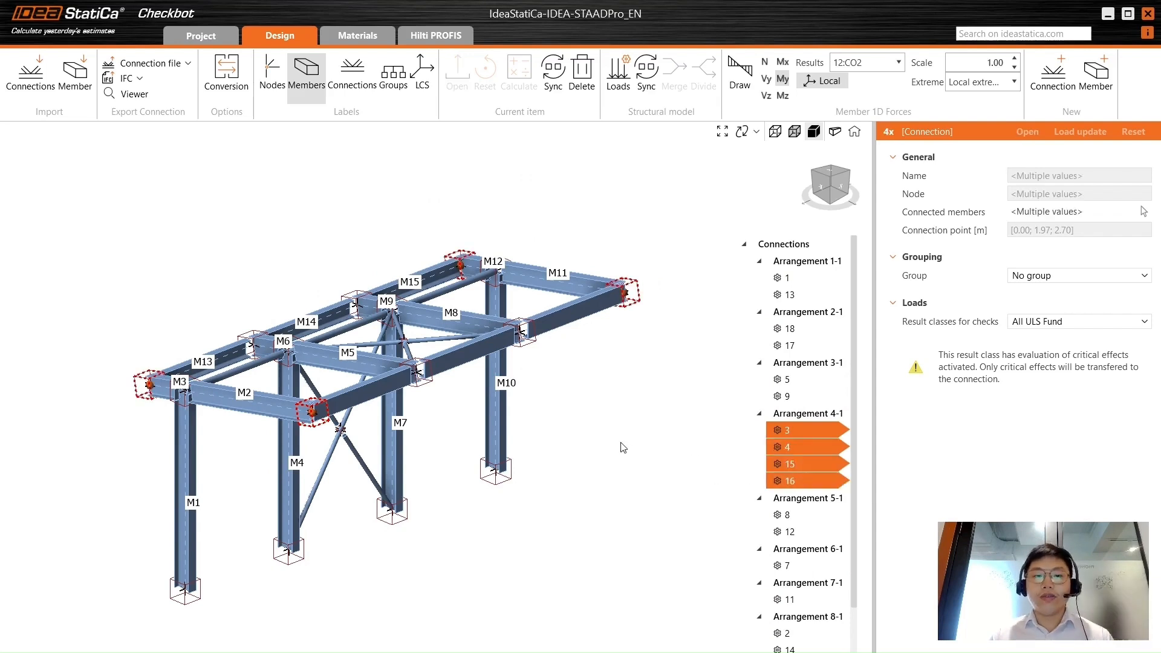
middle_drag(574, 384, 595, 382)
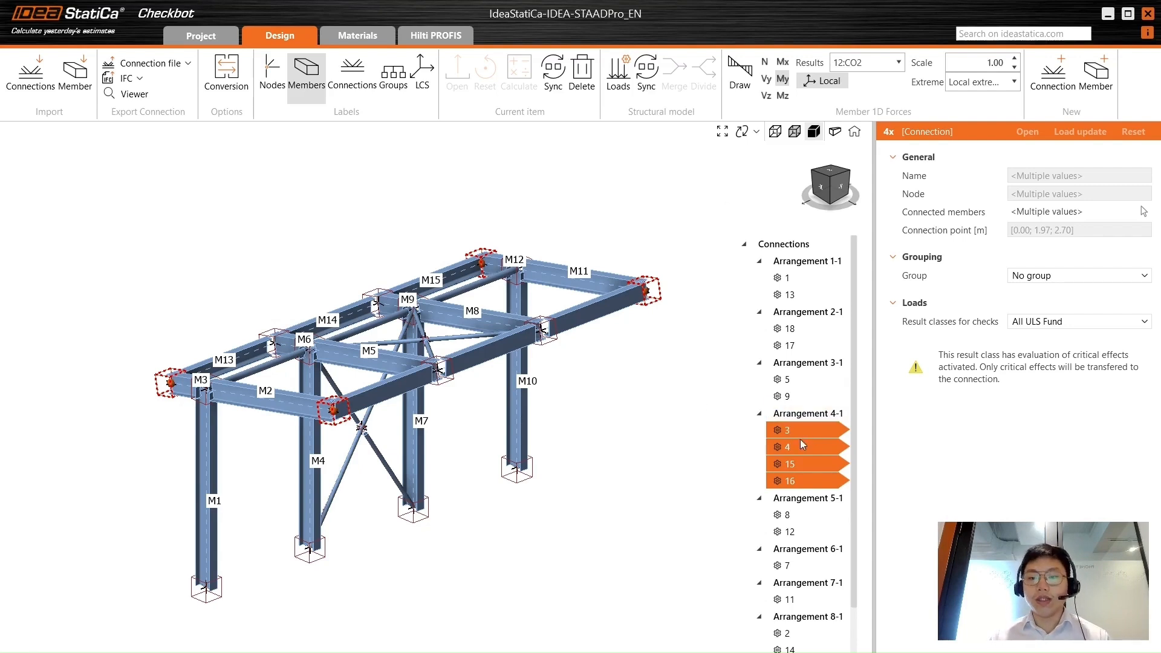
click(806, 380)
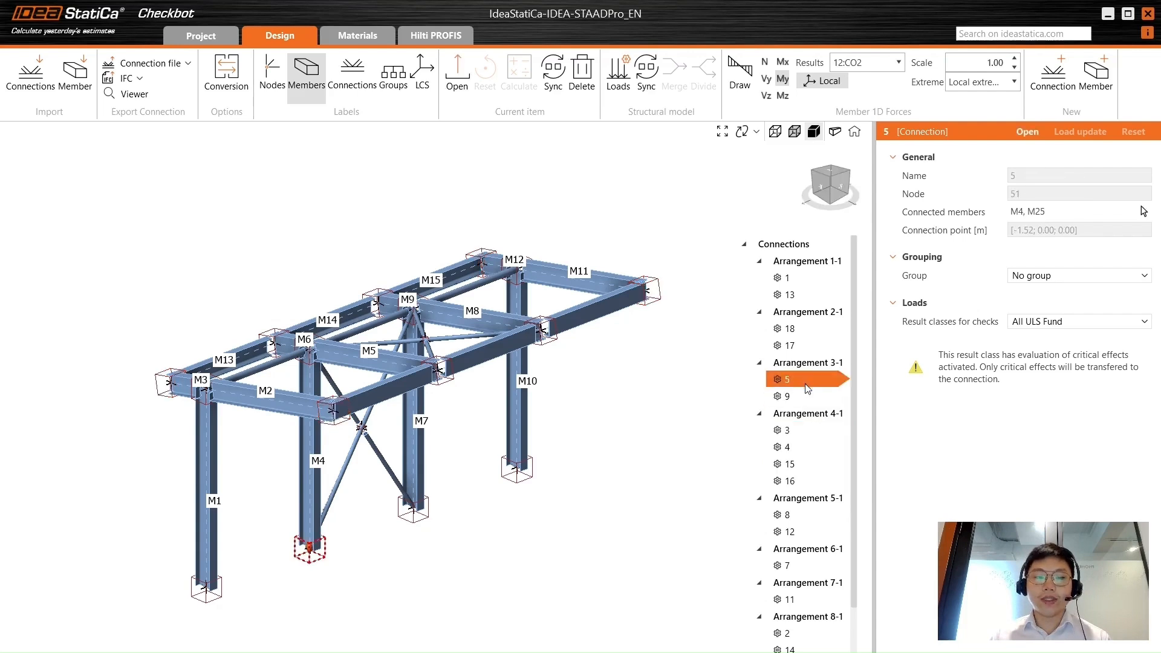
ctrl+click(807, 398)
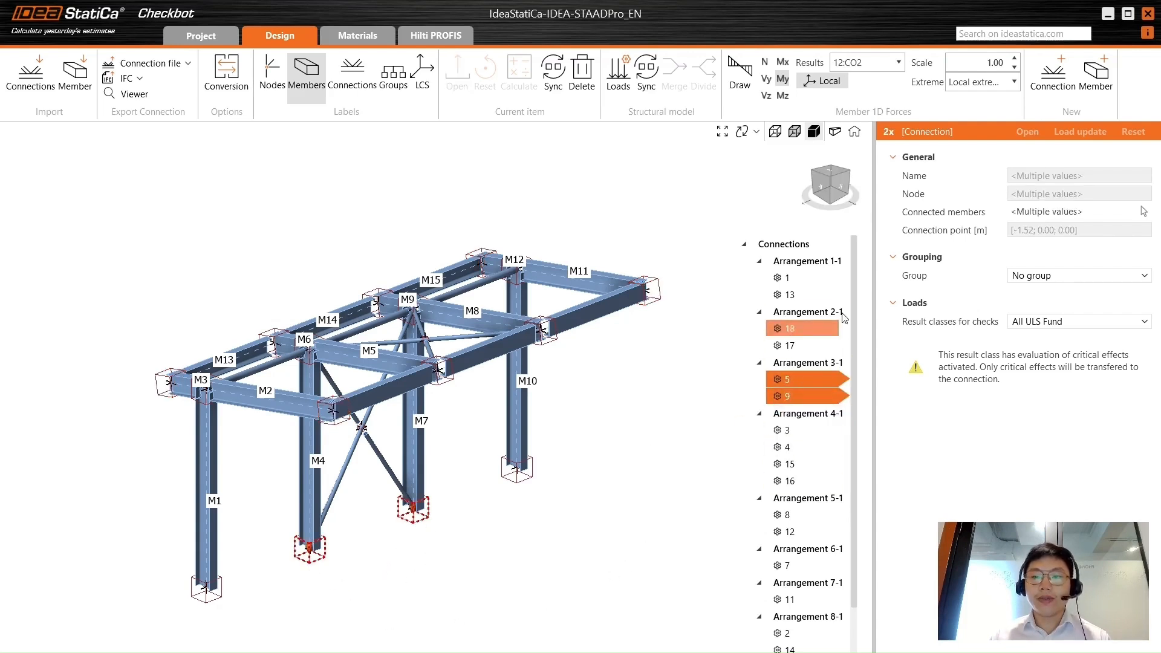
Select connection 1 alone and open its Loads configuration.
click(823, 277)
ctrl+click(814, 295)
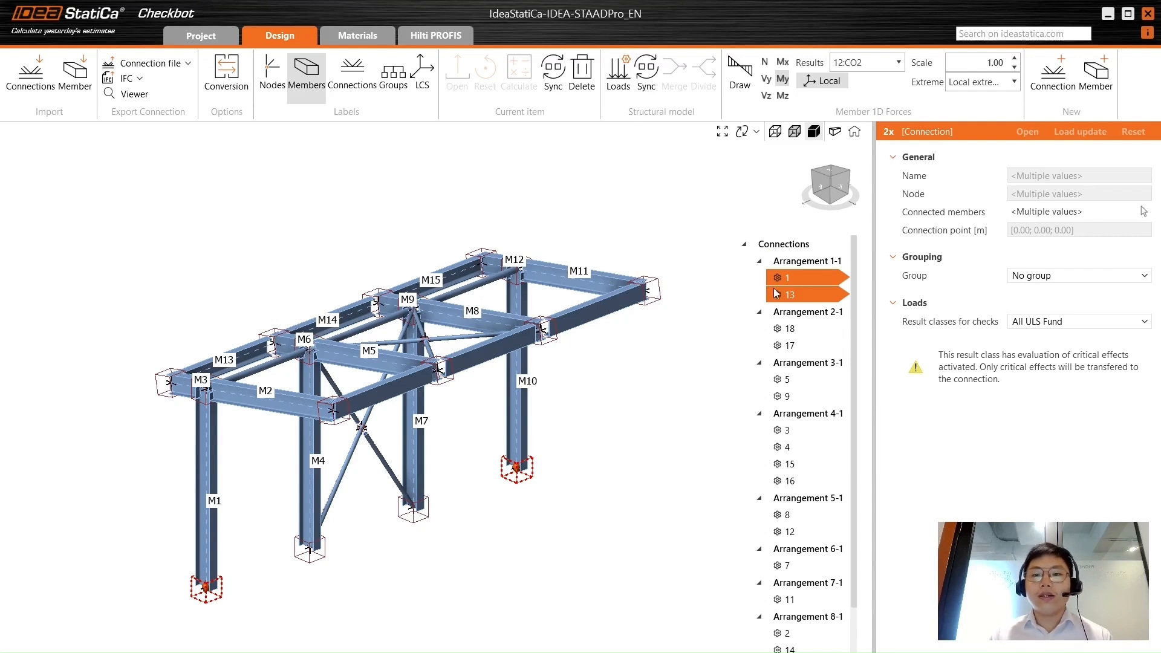
click(808, 281)
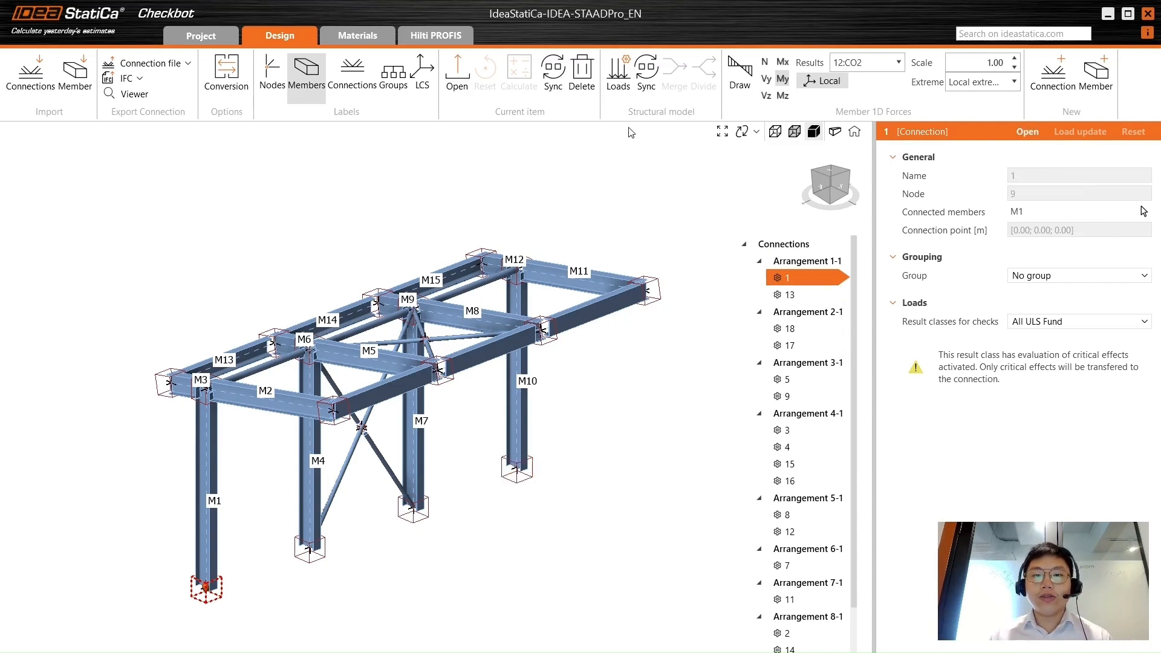
click(619, 78)
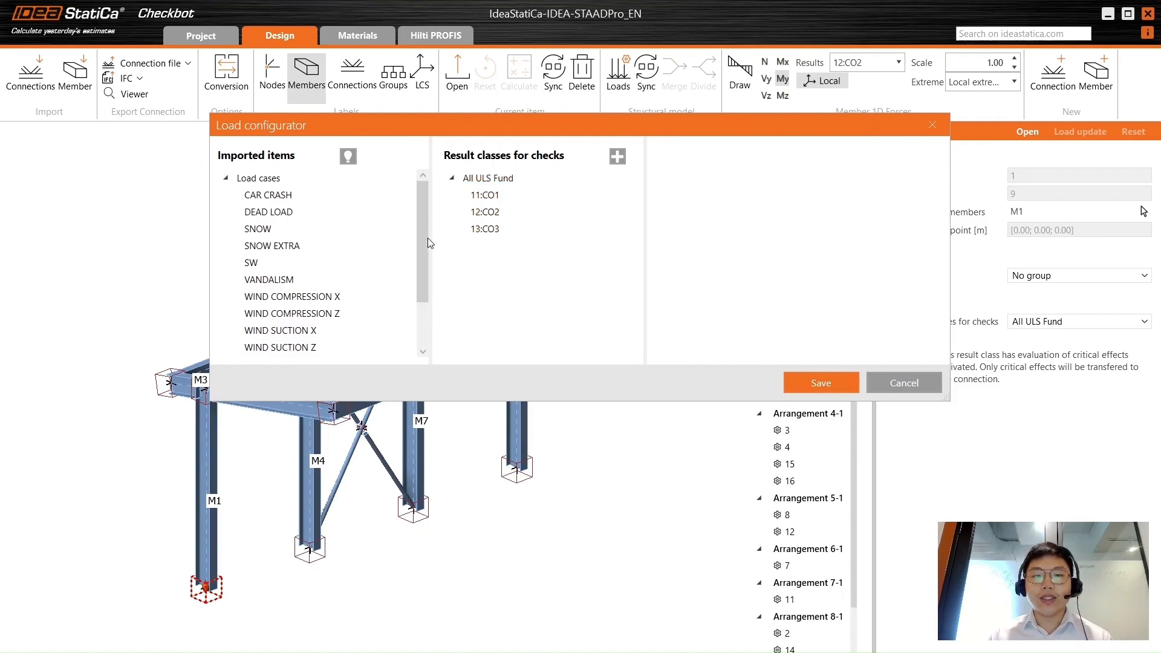
Remove 11:CO1 from All ULS Fund, drag it back from Combinations, and save.
drag(425, 245, 417, 306)
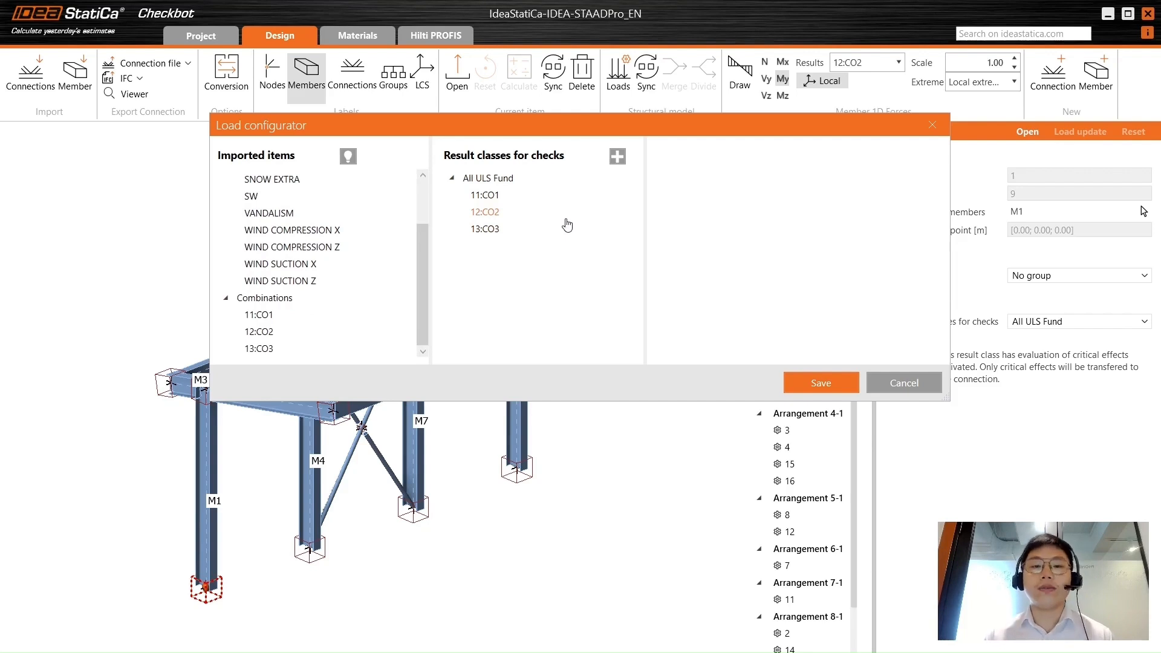
right_click(496, 201)
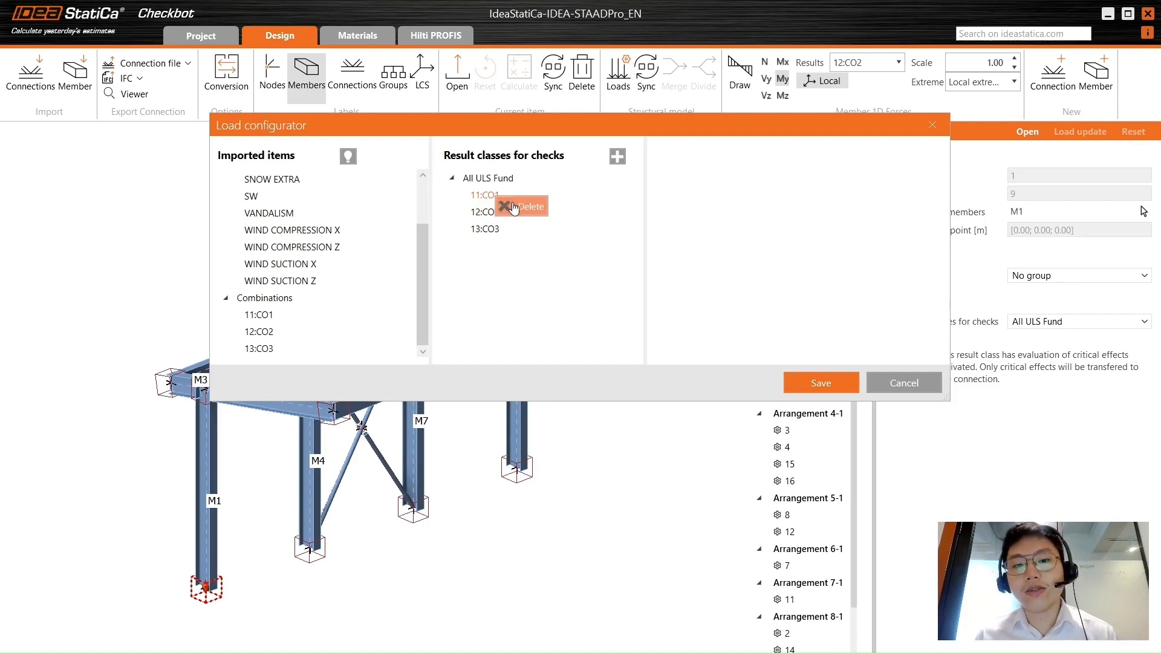
click(521, 206)
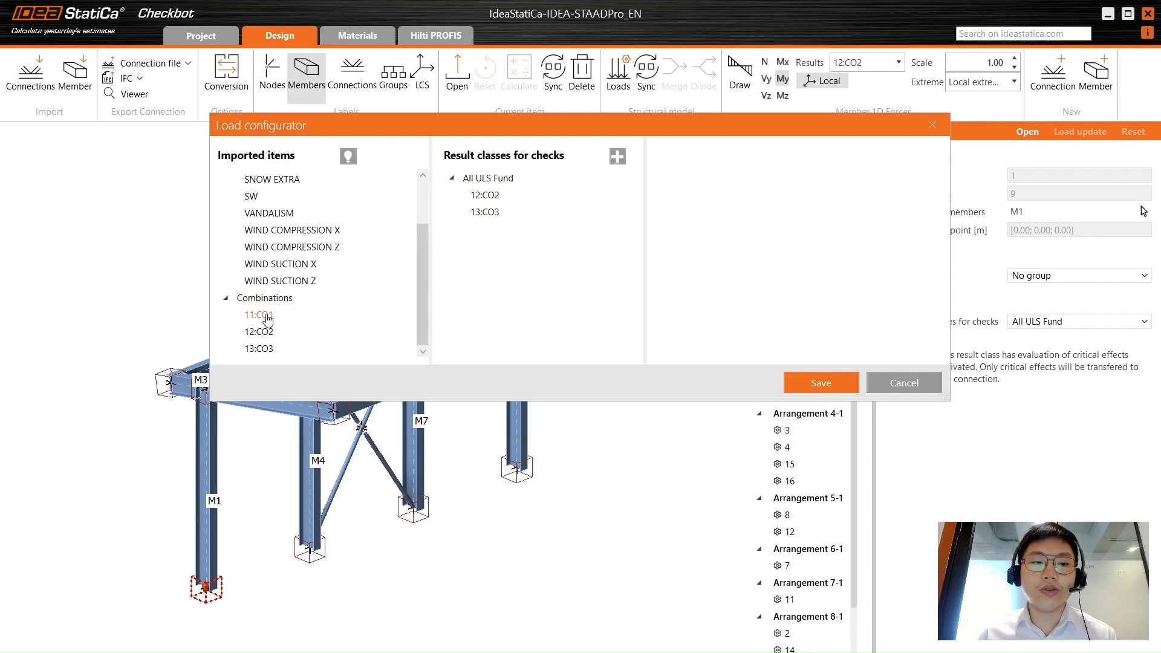
drag(266, 318, 504, 180)
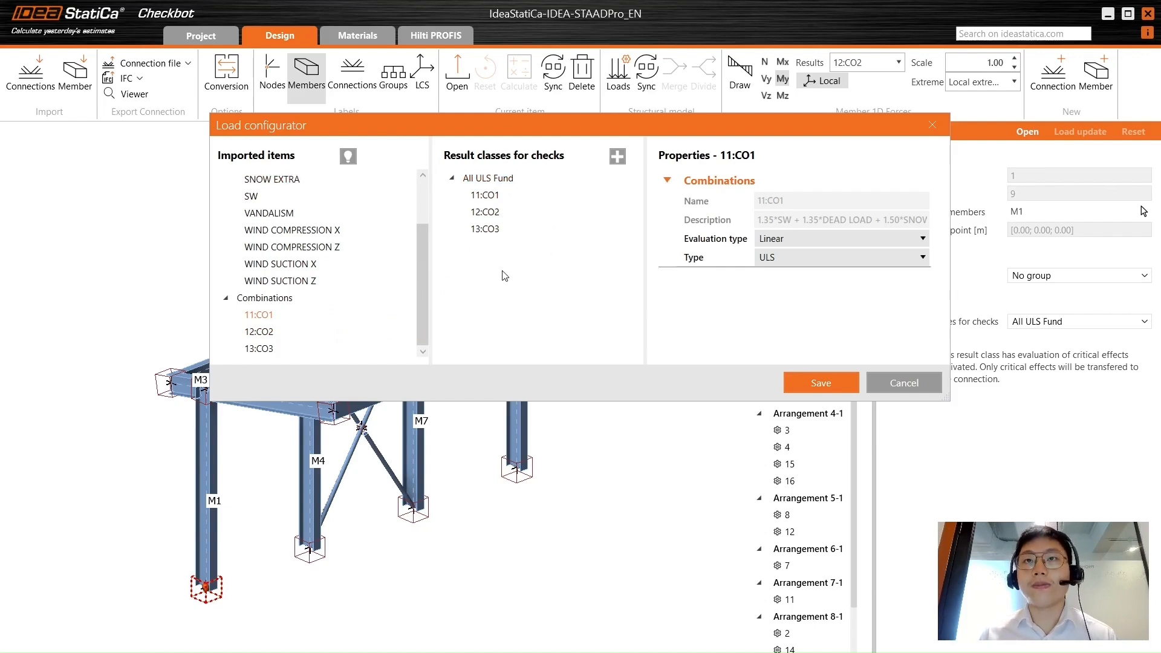
click(818, 381)
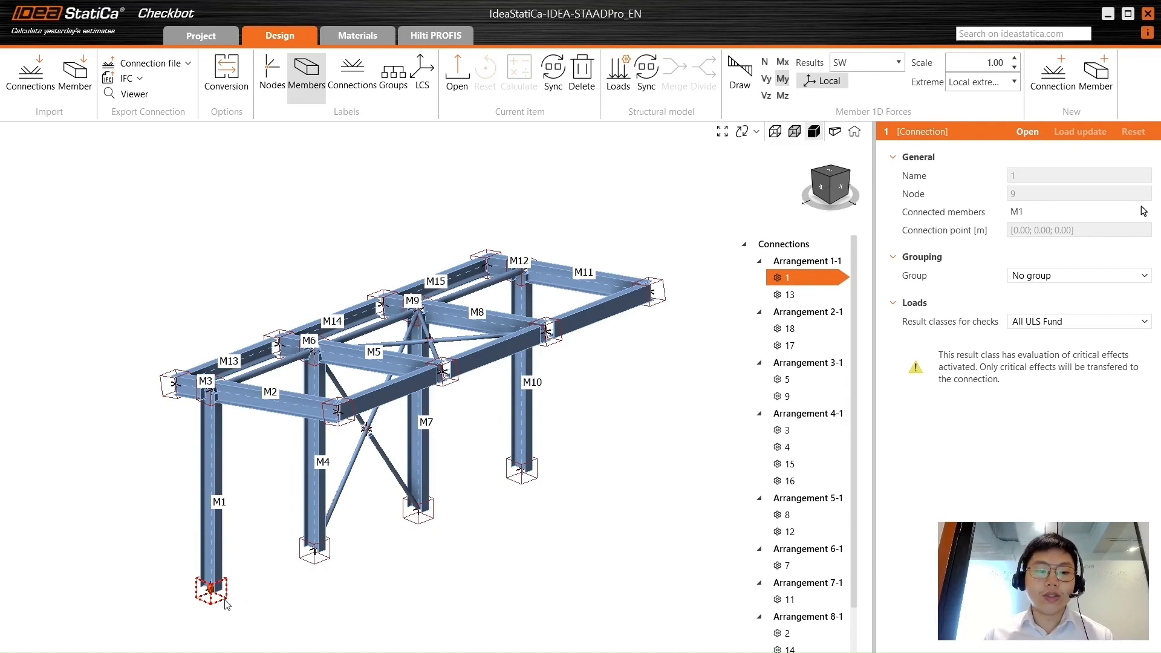
Export connection 1 to Hilti PROFIS Engineering with All ULS Fund as the check result class.
click(460, 38)
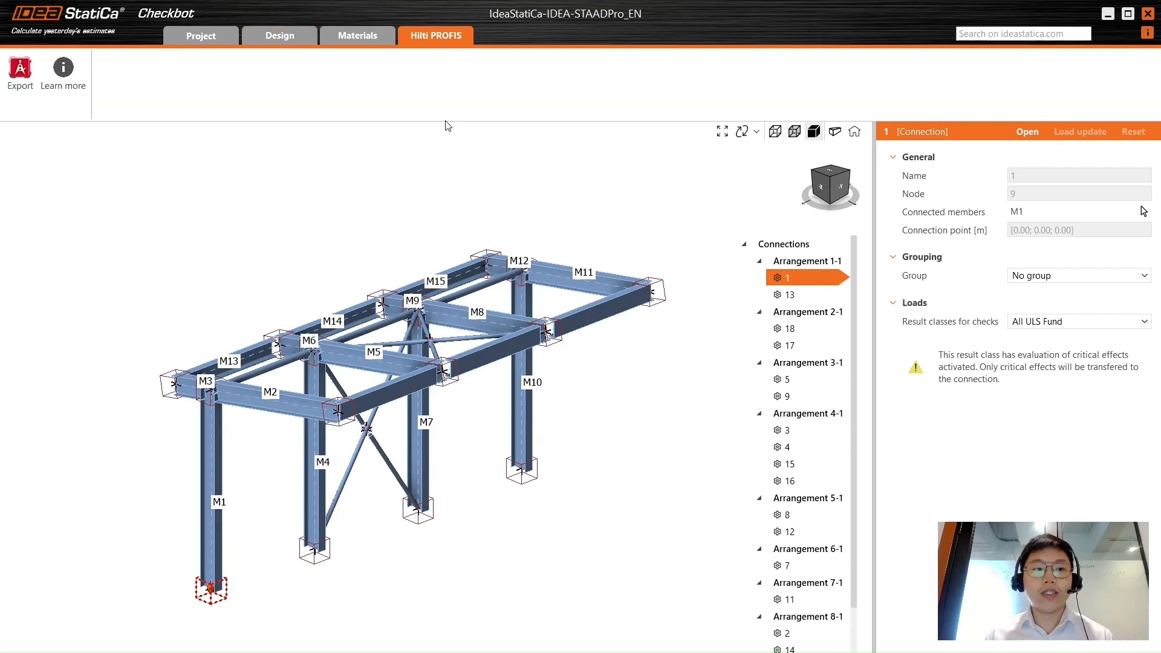
click(25, 88)
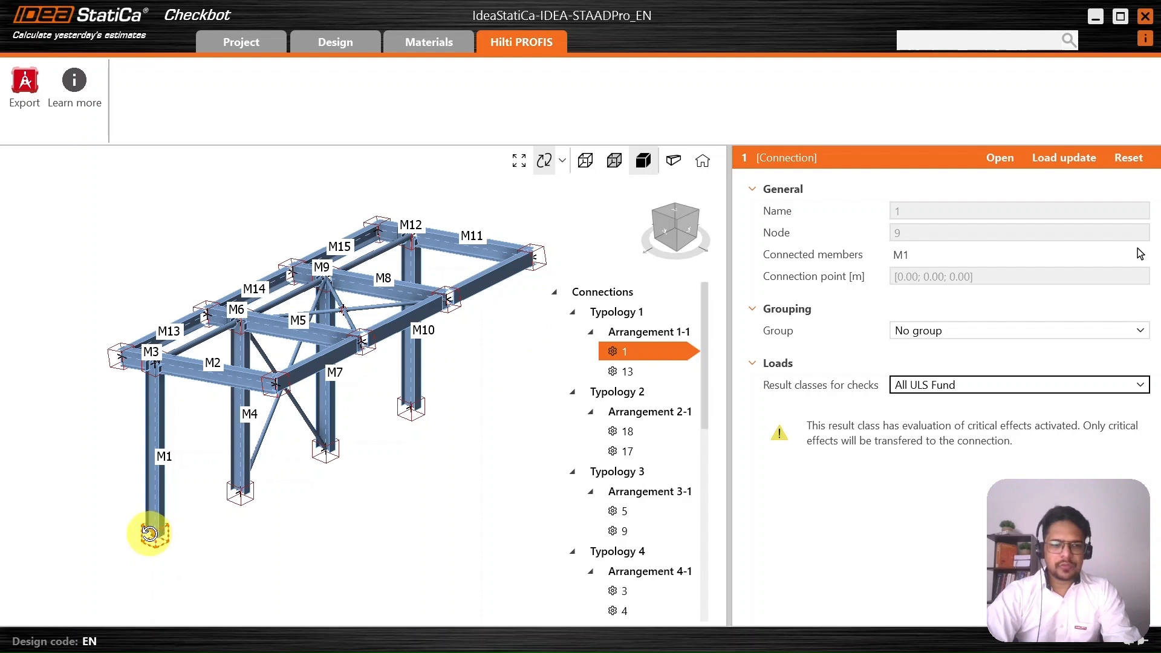
click(1012, 384)
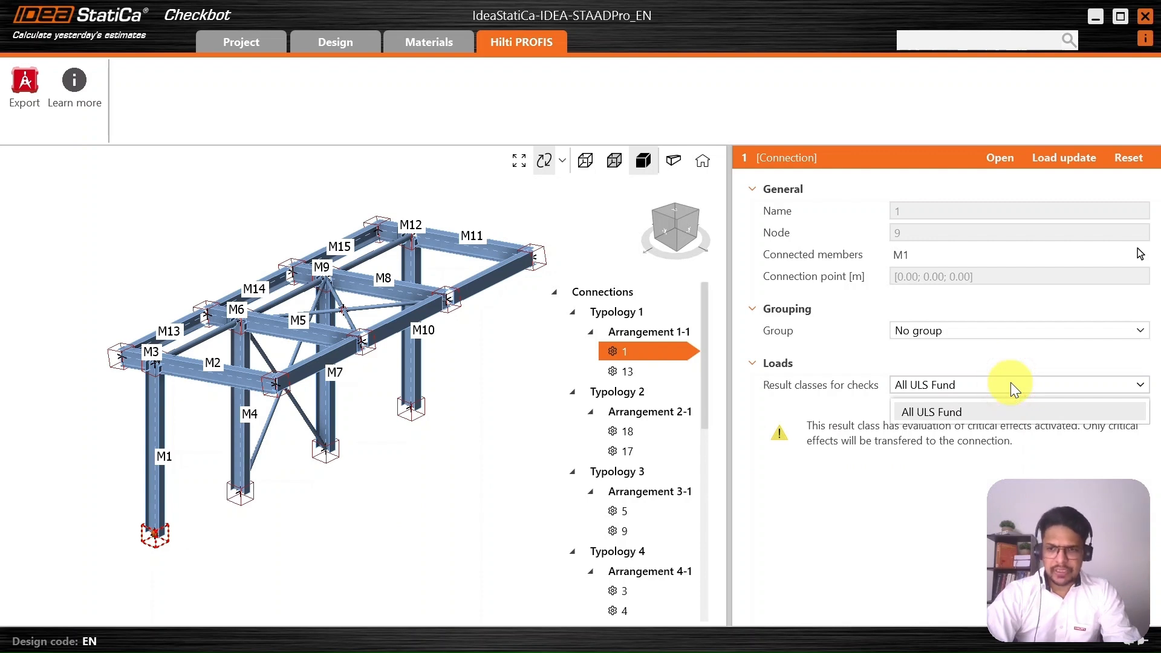
click(1011, 384)
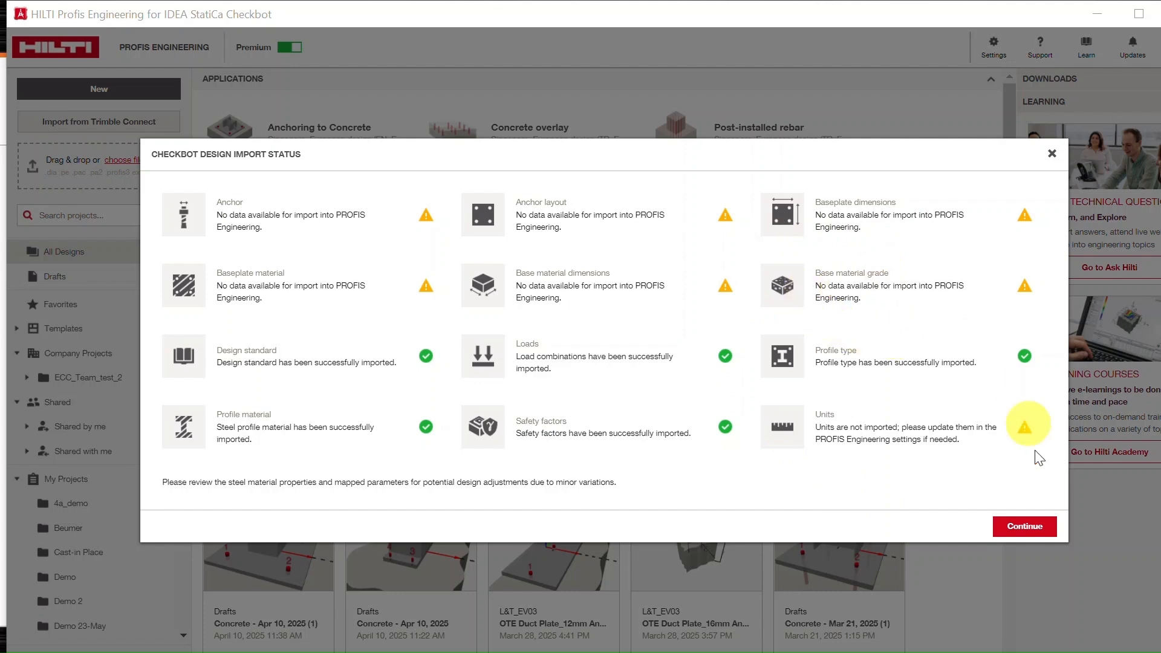
Accept the Checkbot import and save the design settings, creating Connection 1 with combinations CO1–CO3.
click(1021, 532)
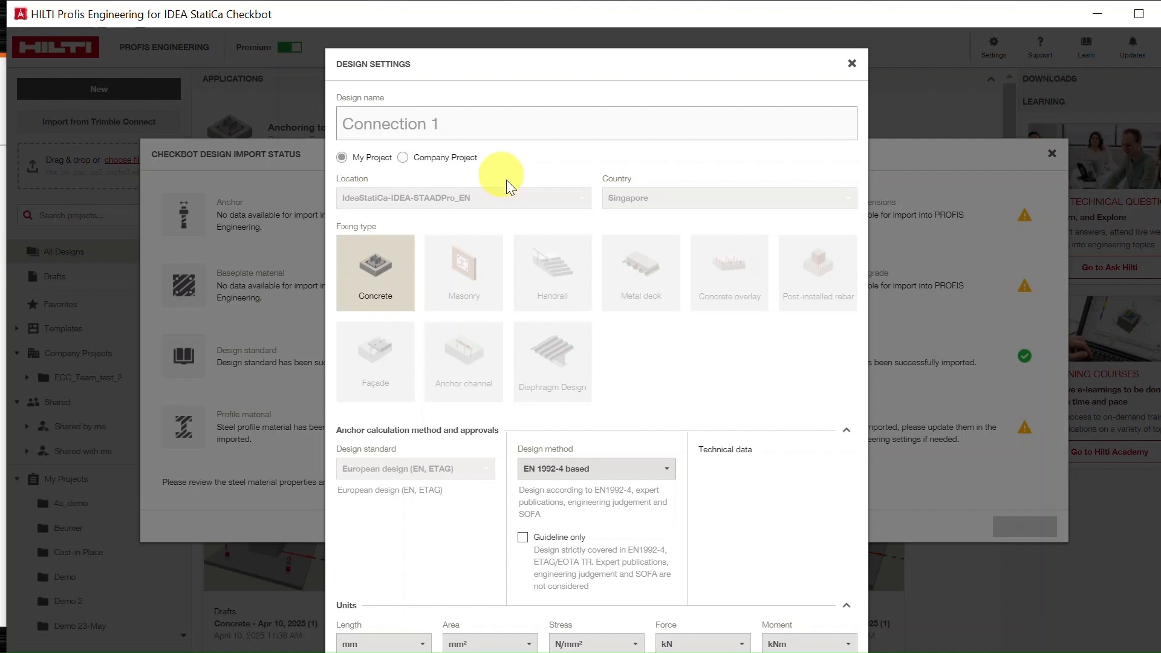
scroll(662, 410, down, 5)
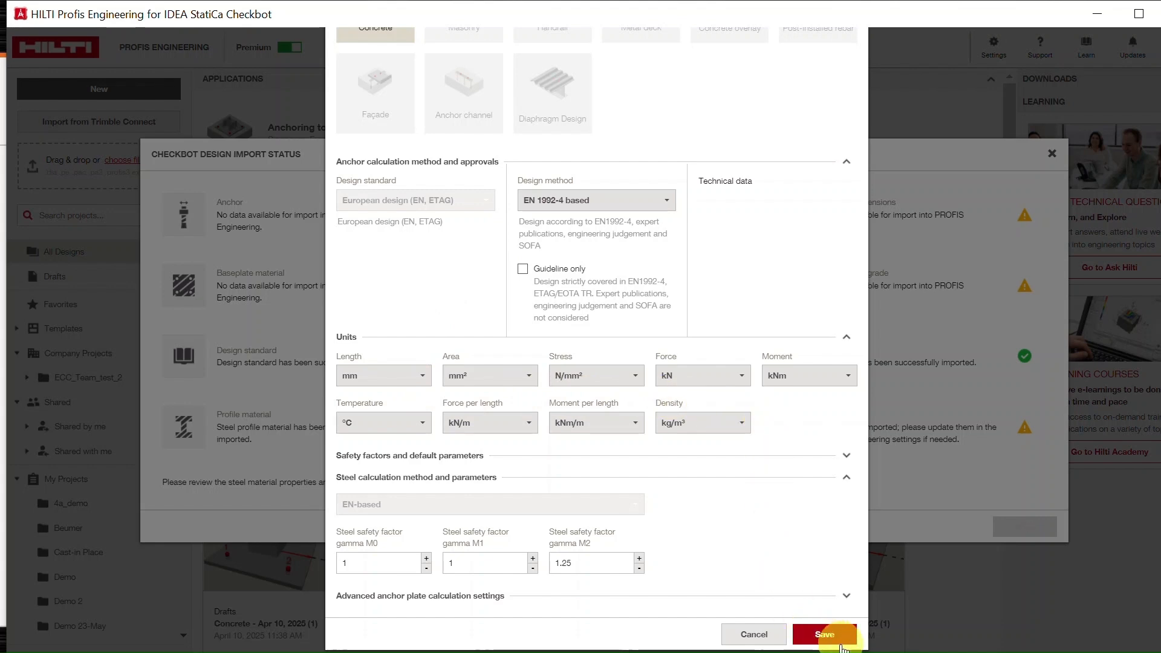
click(803, 635)
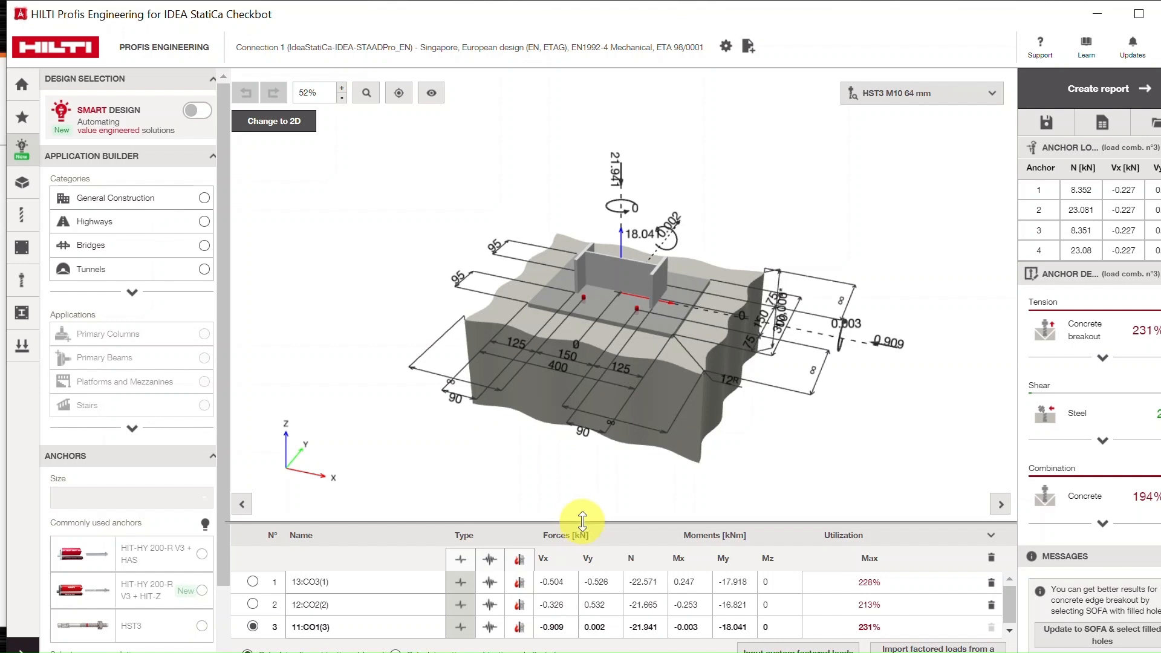
Resize the load table, rotate to a near top-down view, maximize, and show the IPE 220 profile.
drag(582, 520, 590, 436)
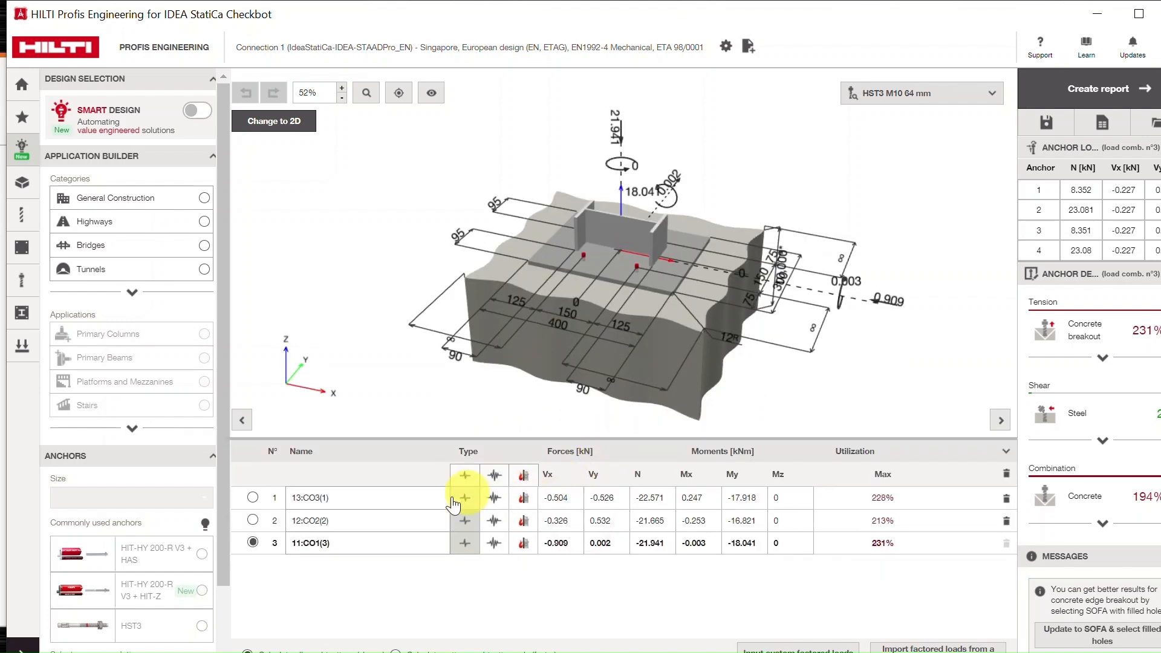
click(318, 497)
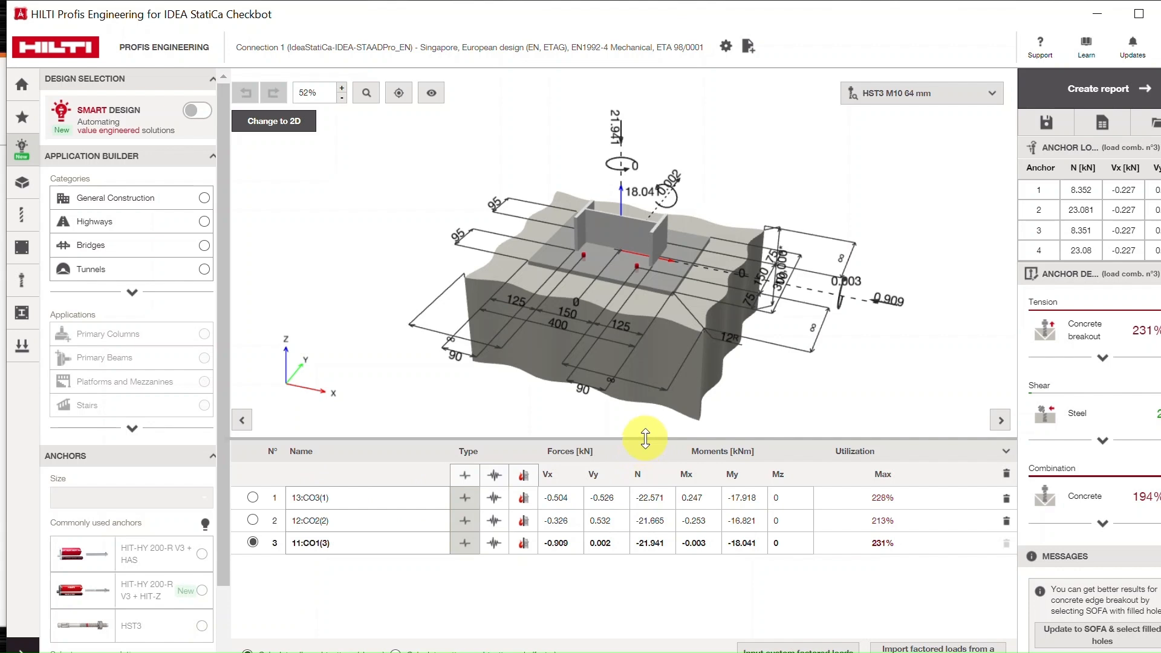
drag(645, 438, 635, 511)
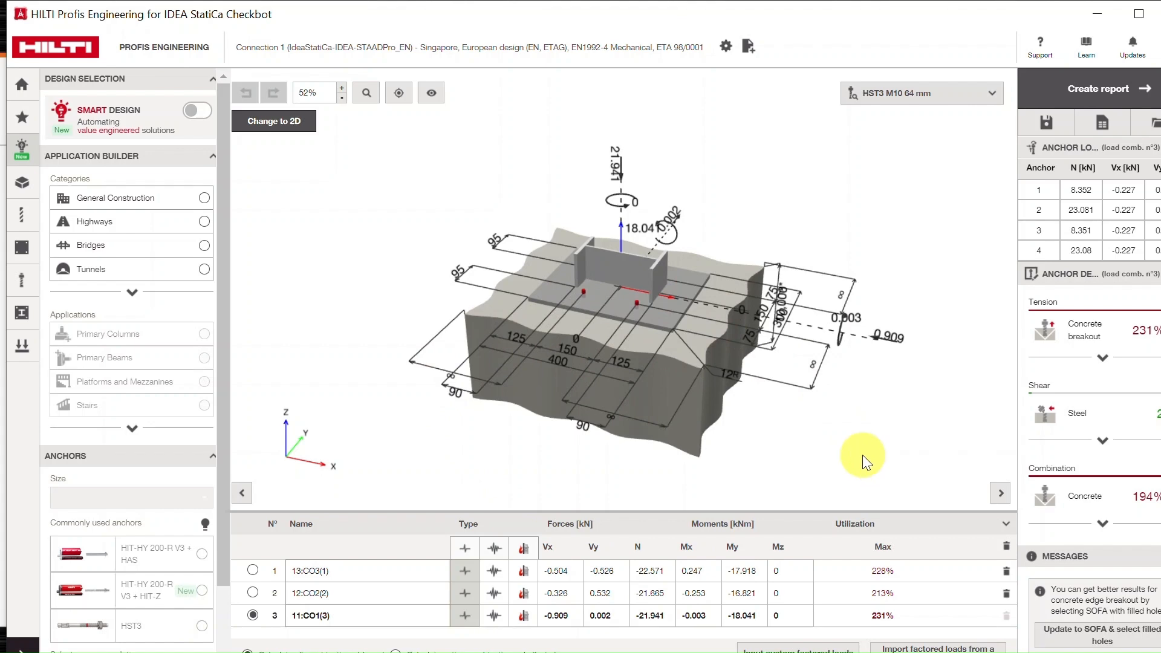
mouse_move(909, 415)
mouse_down()
mouse_move(800, 439)
mouse_move(744, 430)
mouse_move(785, 430)
mouse_move(775, 433)
mouse_up()
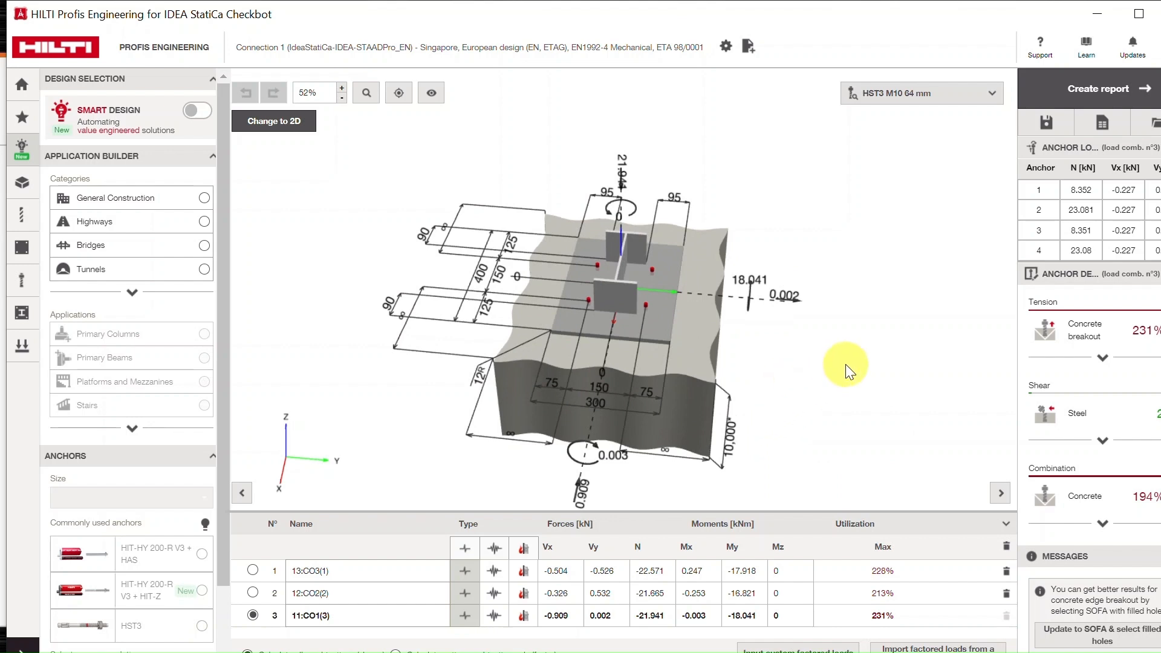
double_click(719, 16)
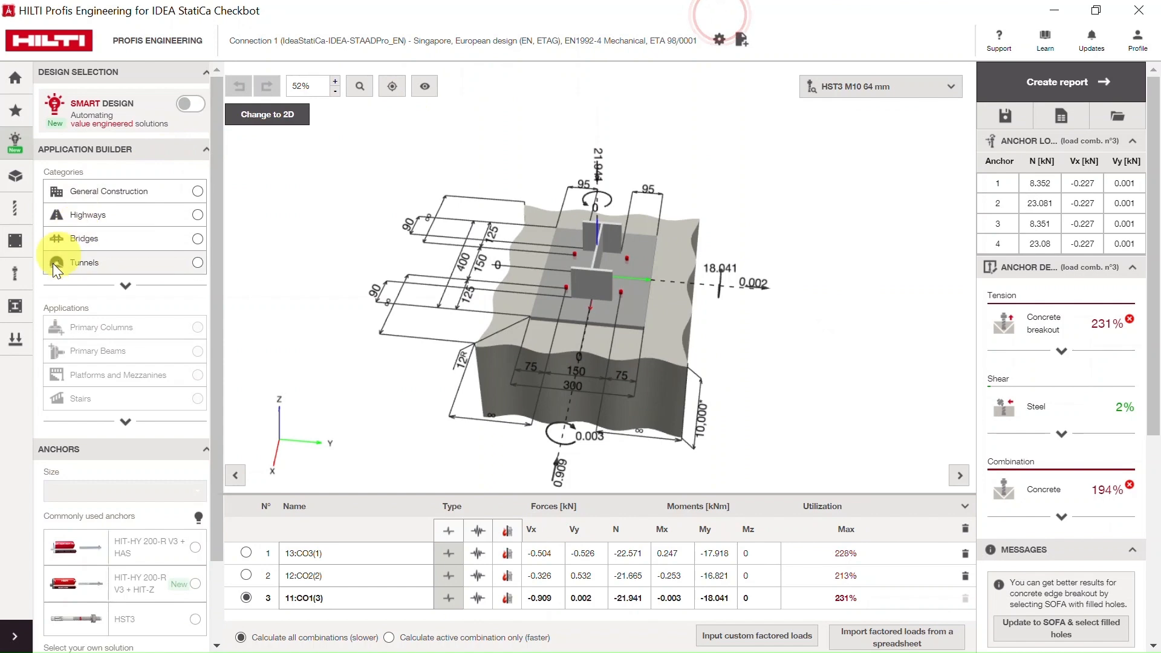
click(23, 319)
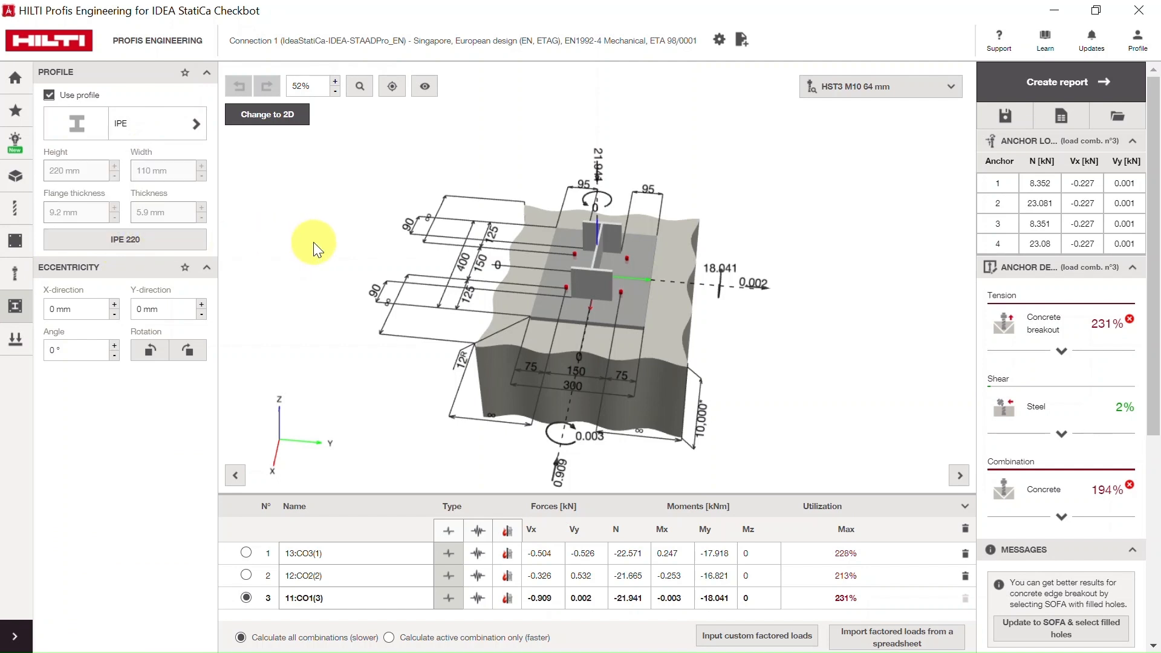
Set the base material to C32/40 concrete with 350 mm thickness.
click(24, 179)
click(138, 157)
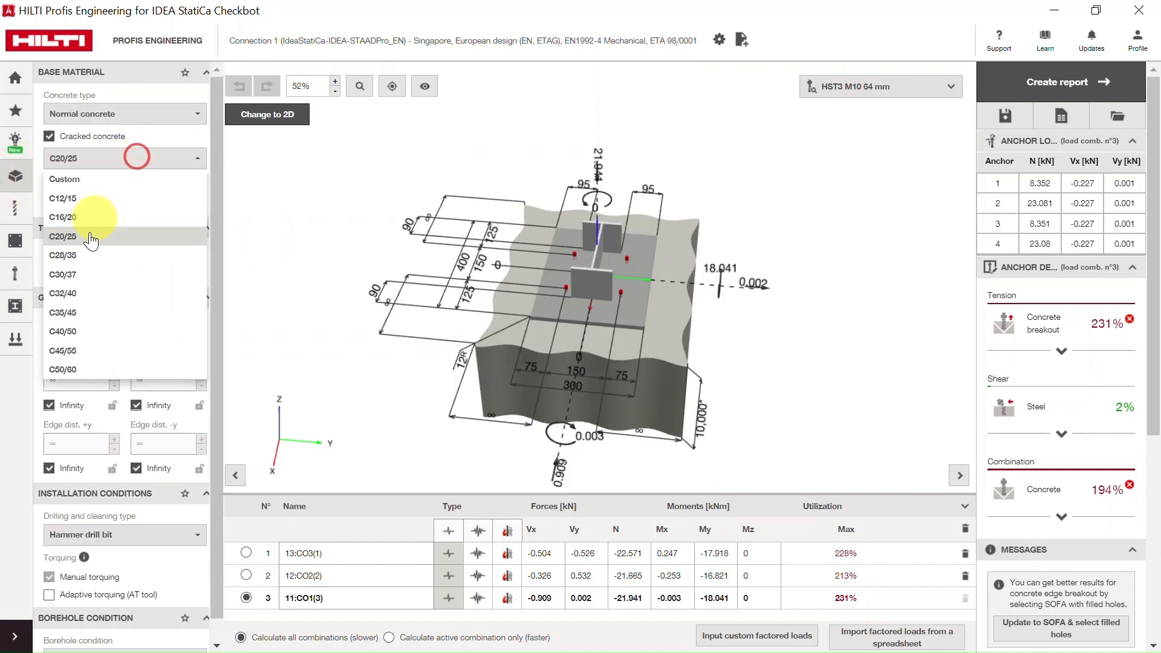
click(91, 295)
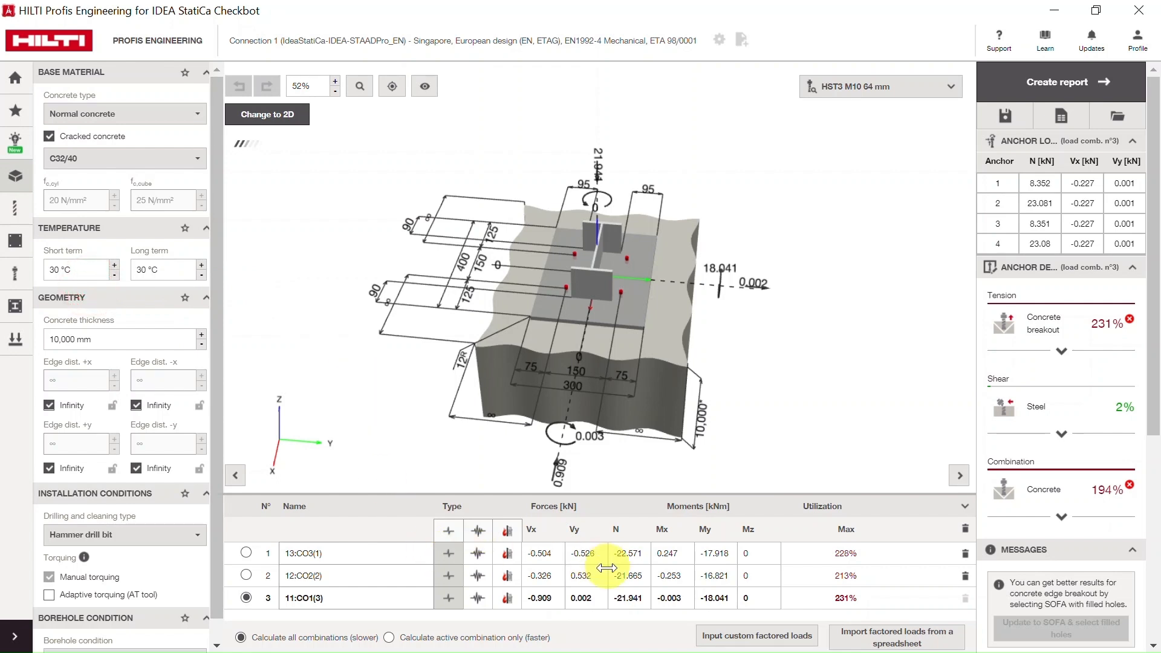
click(701, 426)
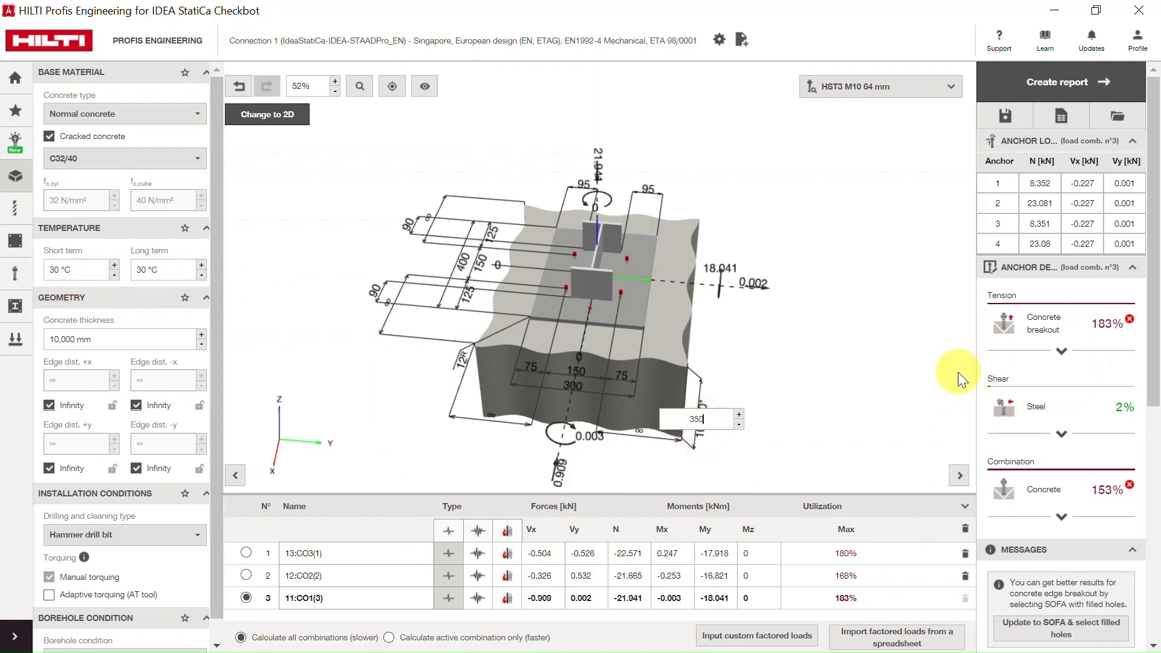
text(350)
key(Return)
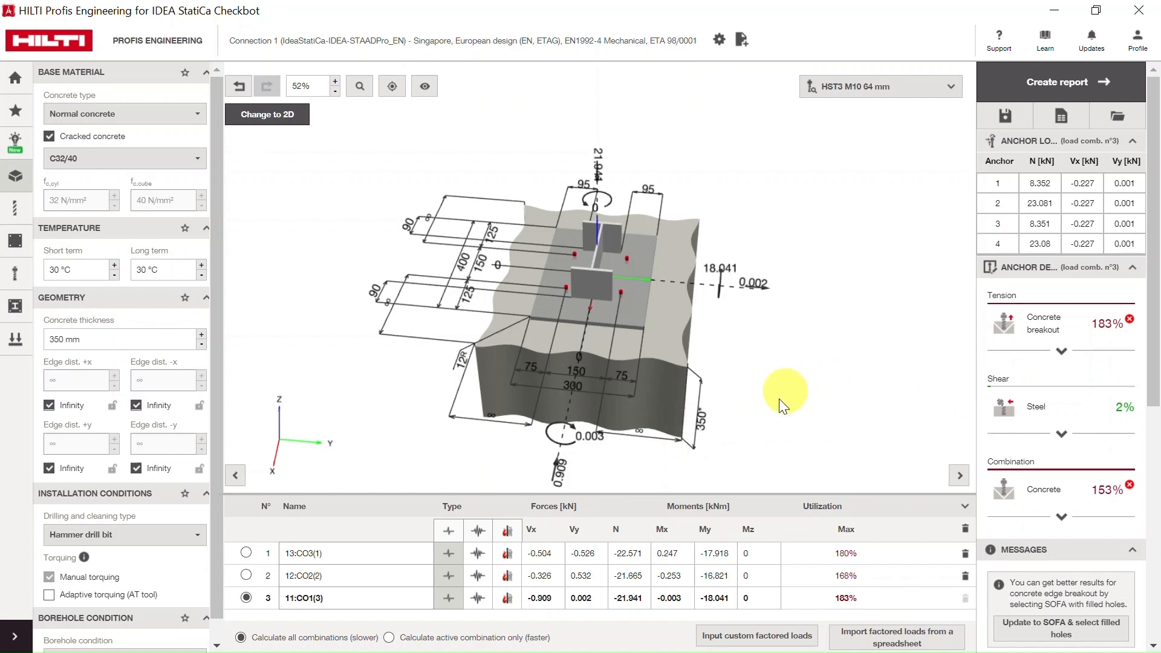
Widen the two 150 mm anchor spacings to 300 mm and 200 mm, then show the anchor settings.
drag(778, 398, 888, 408)
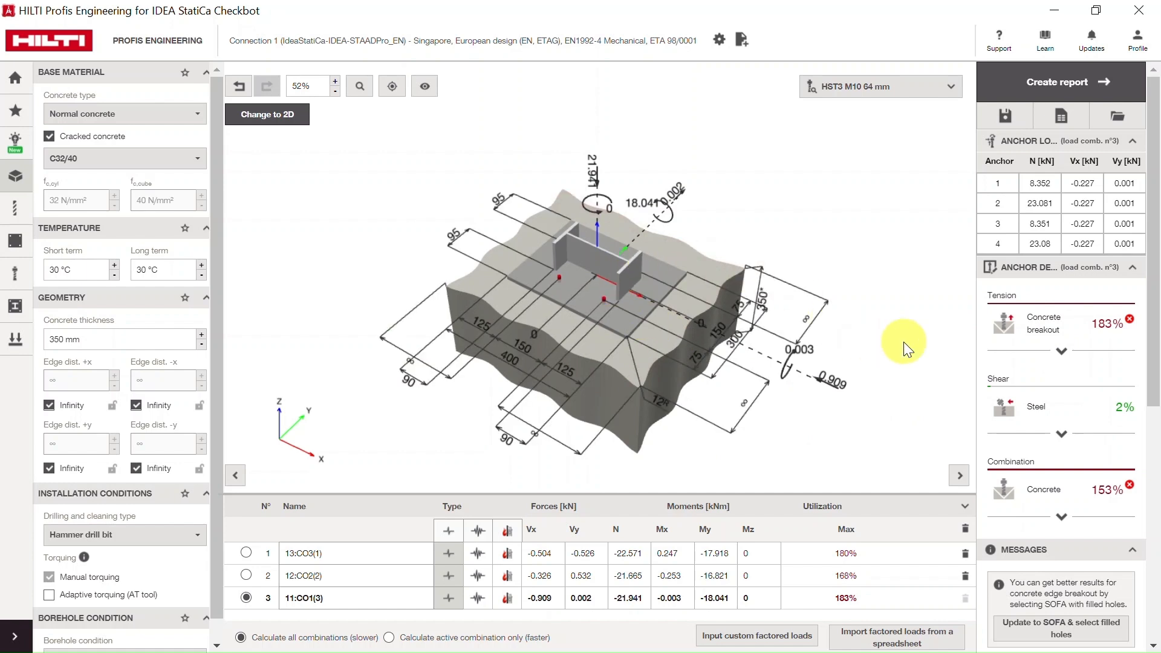
drag(903, 342, 874, 374)
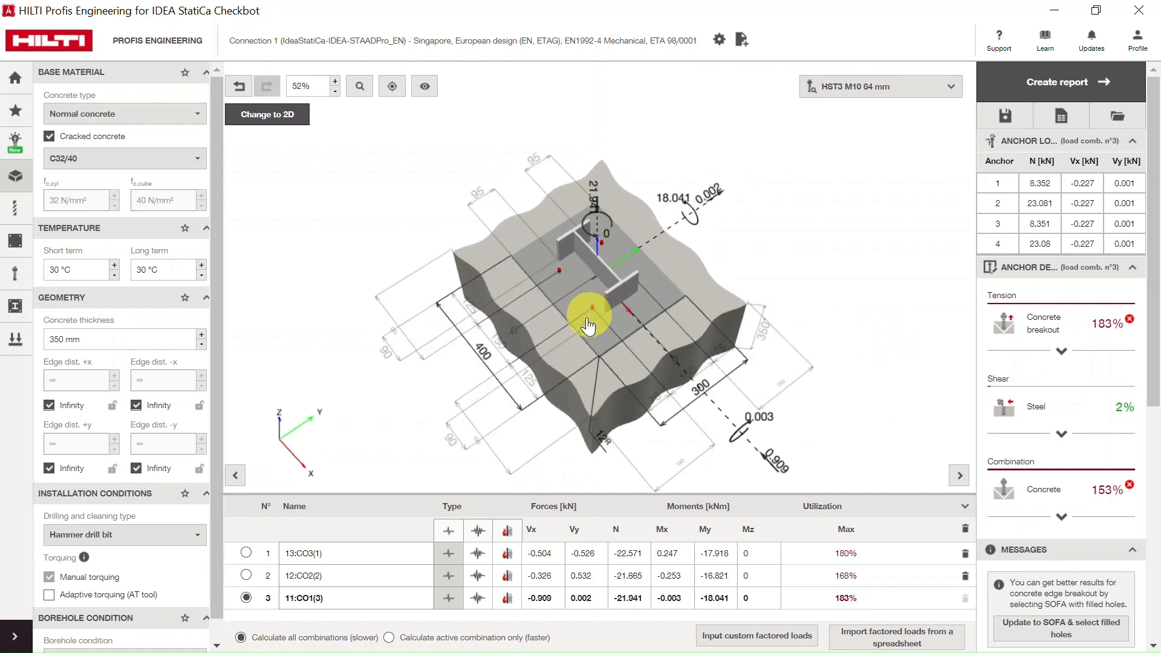
click(499, 340)
text(30)
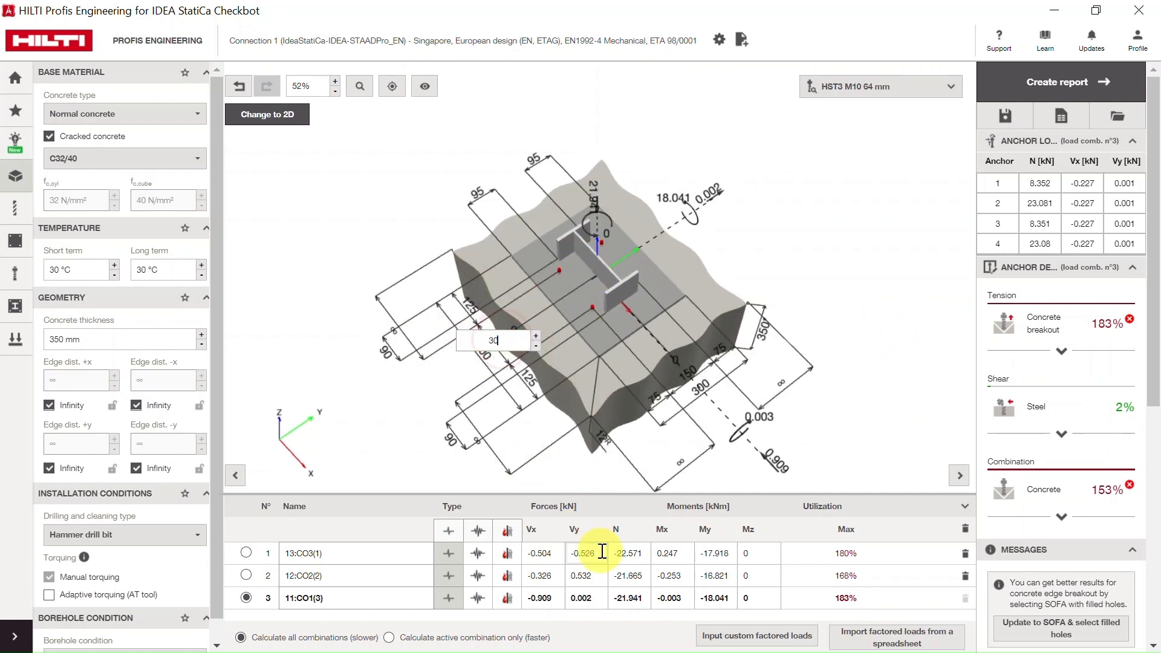
text(0)
key(Return)
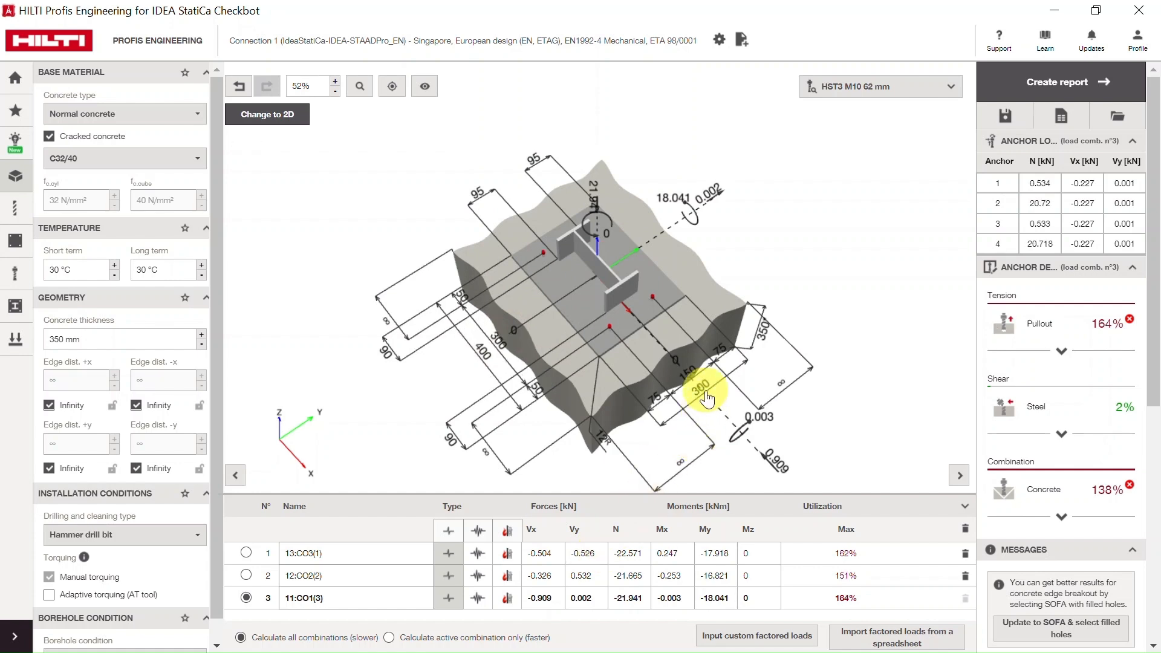
click(686, 375)
text(2)
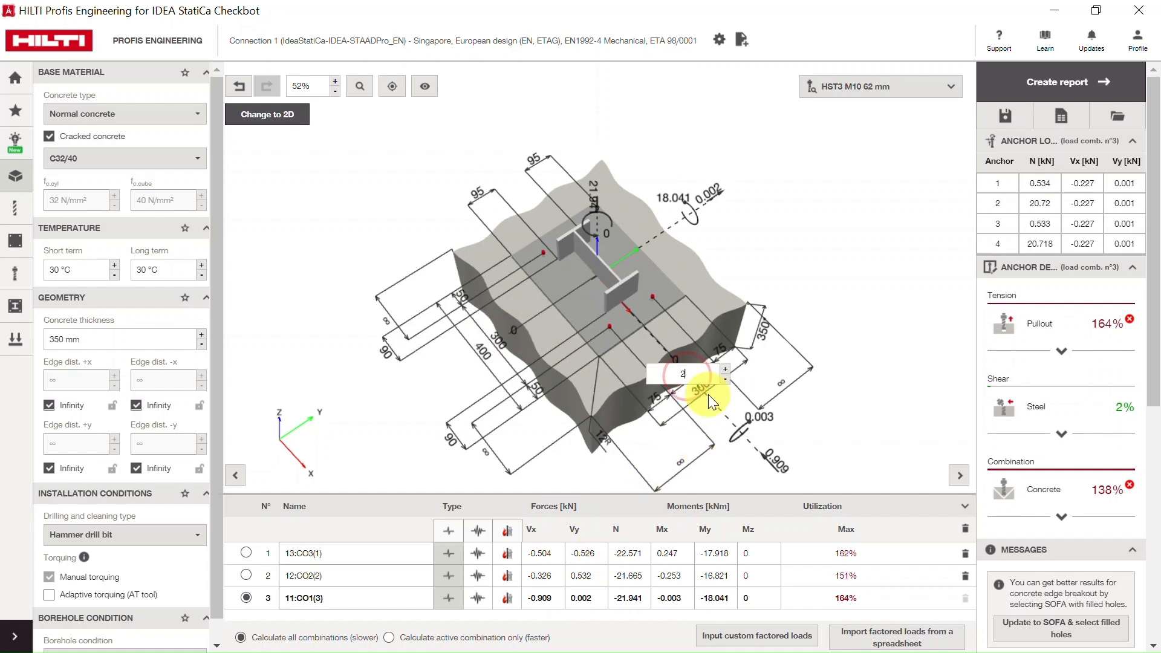
text(00)
key(Return)
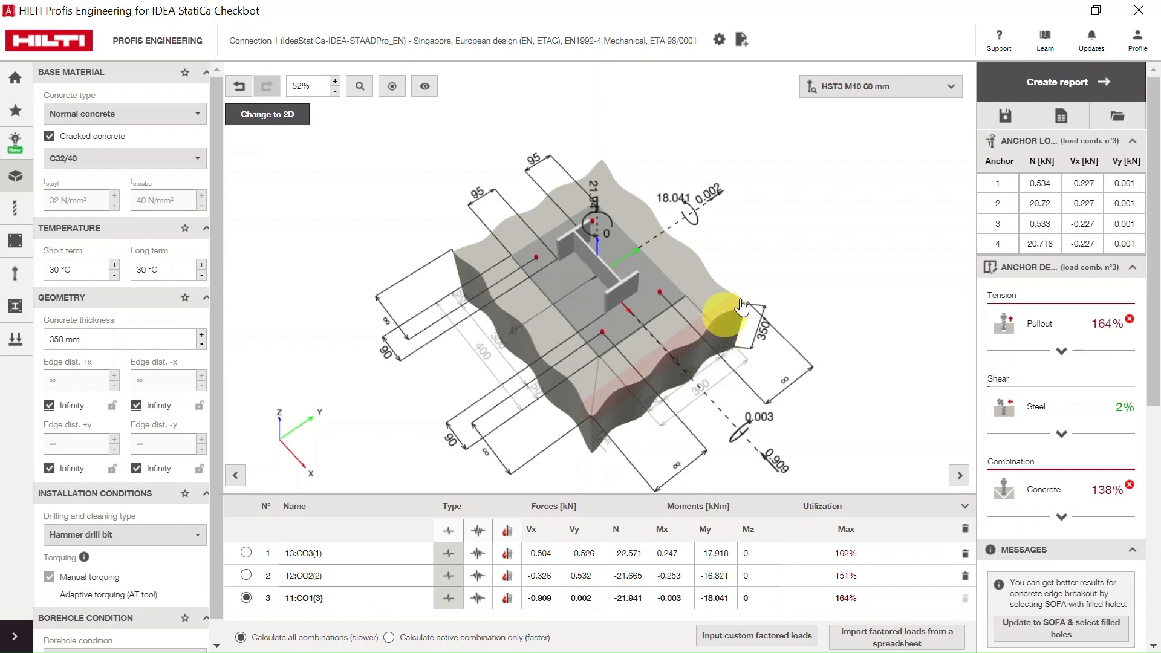
drag(851, 299, 824, 300)
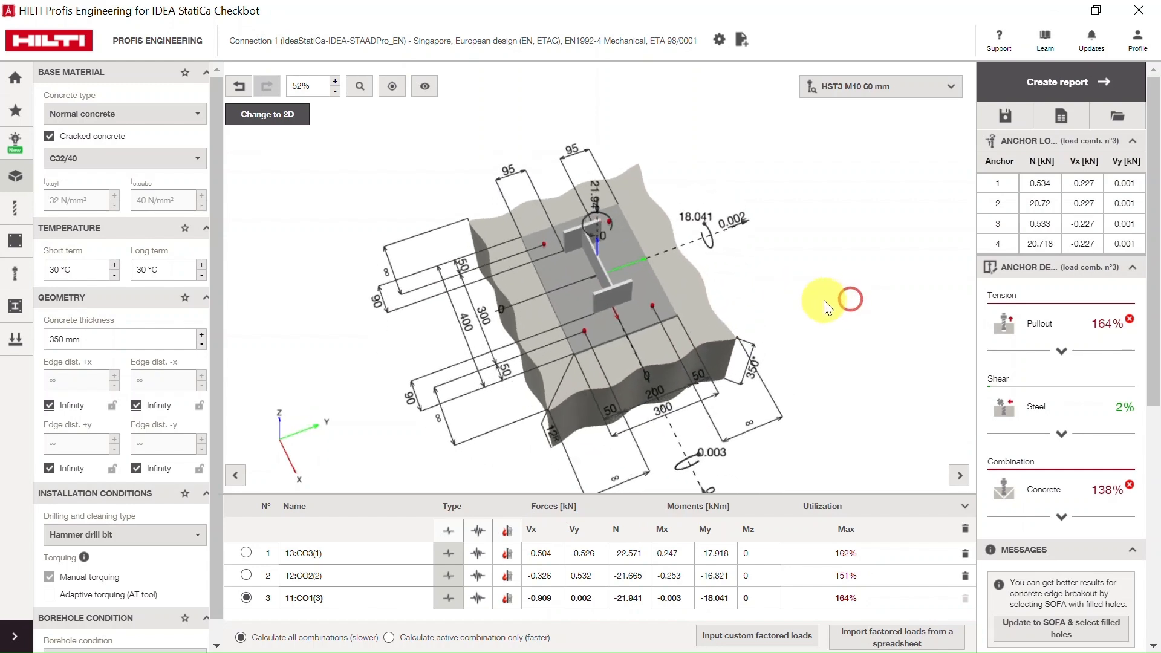
click(7, 284)
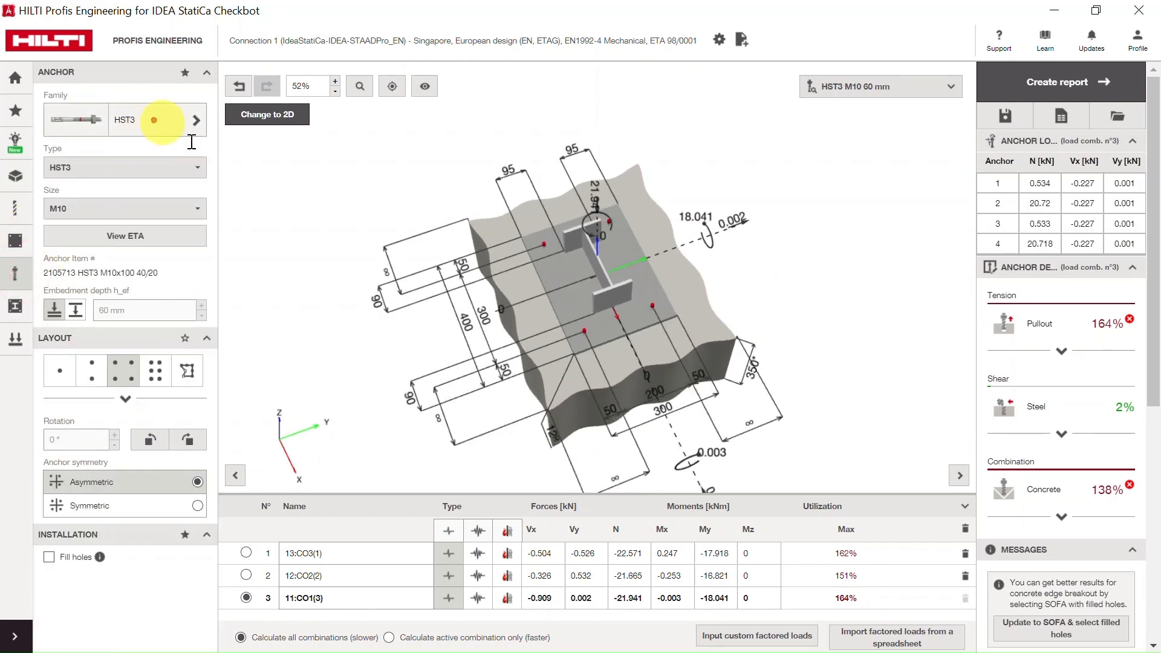
Switch the anchor family to HST4, trying sizes M20 and M16 before settling on M12.
click(154, 119)
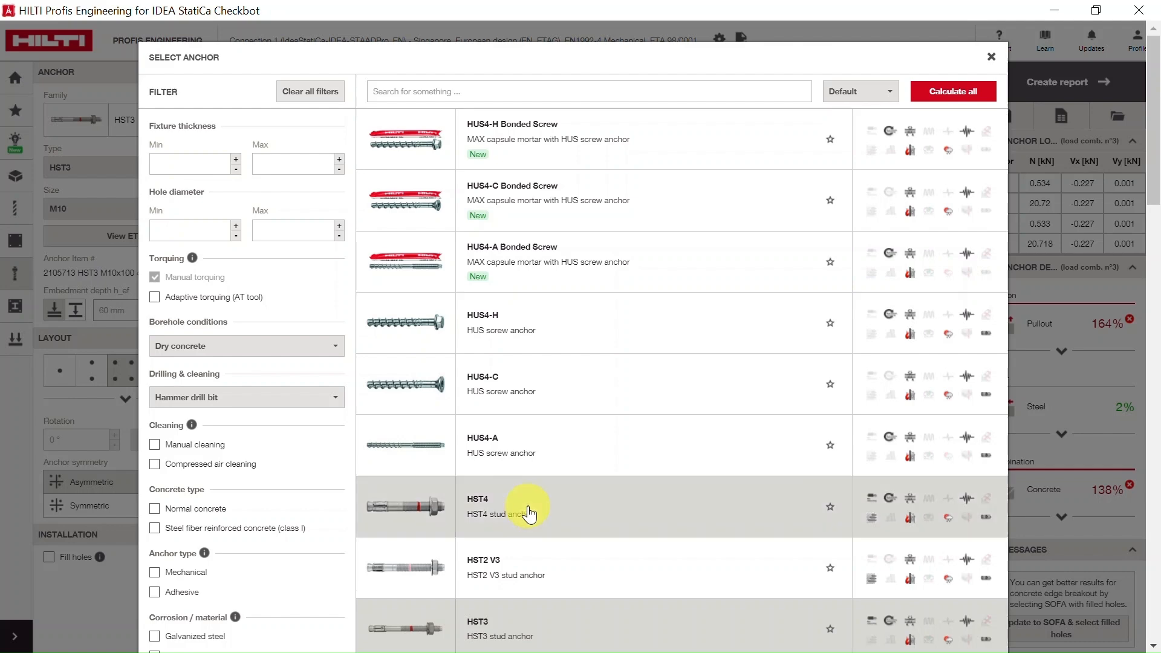
click(526, 511)
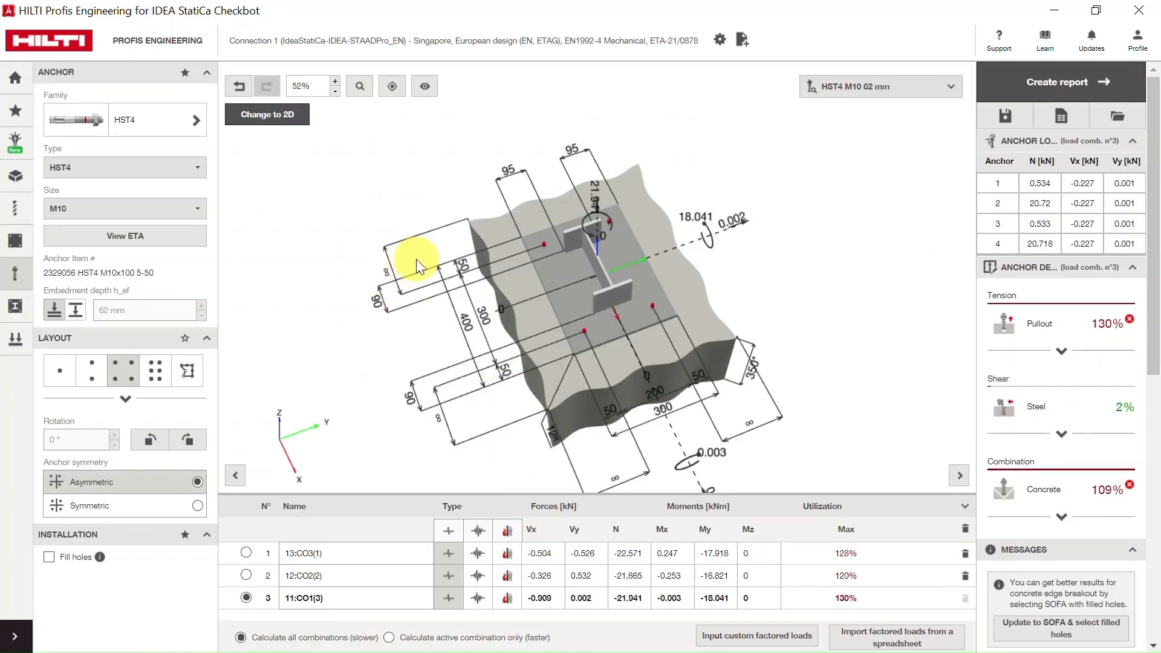
click(156, 208)
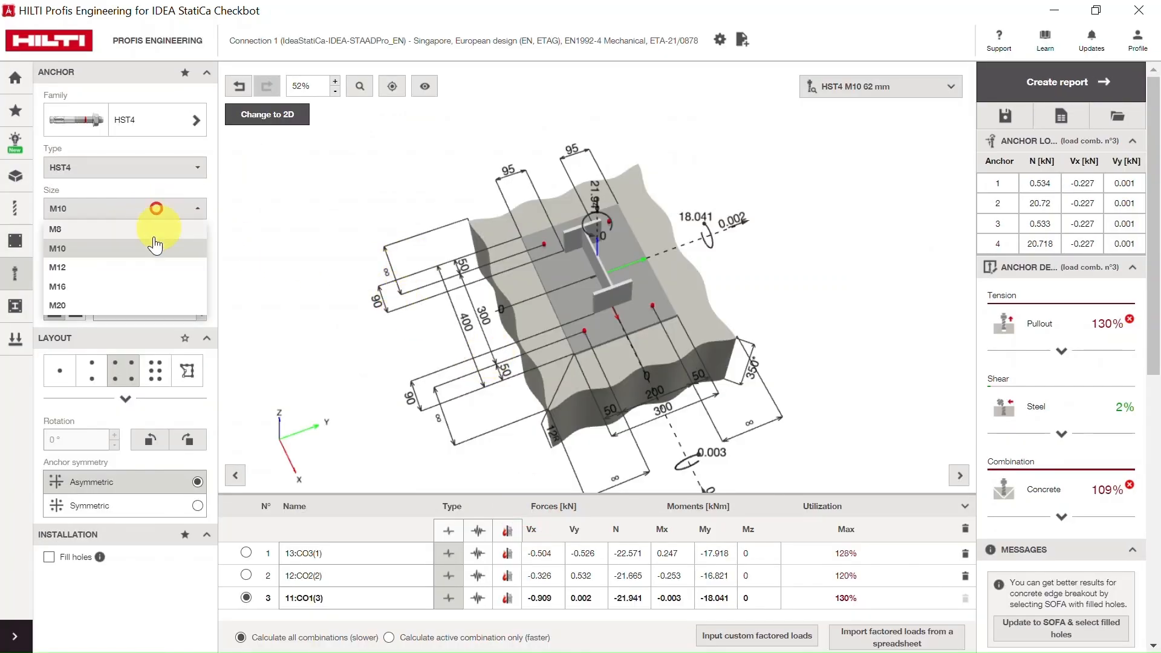
click(115, 305)
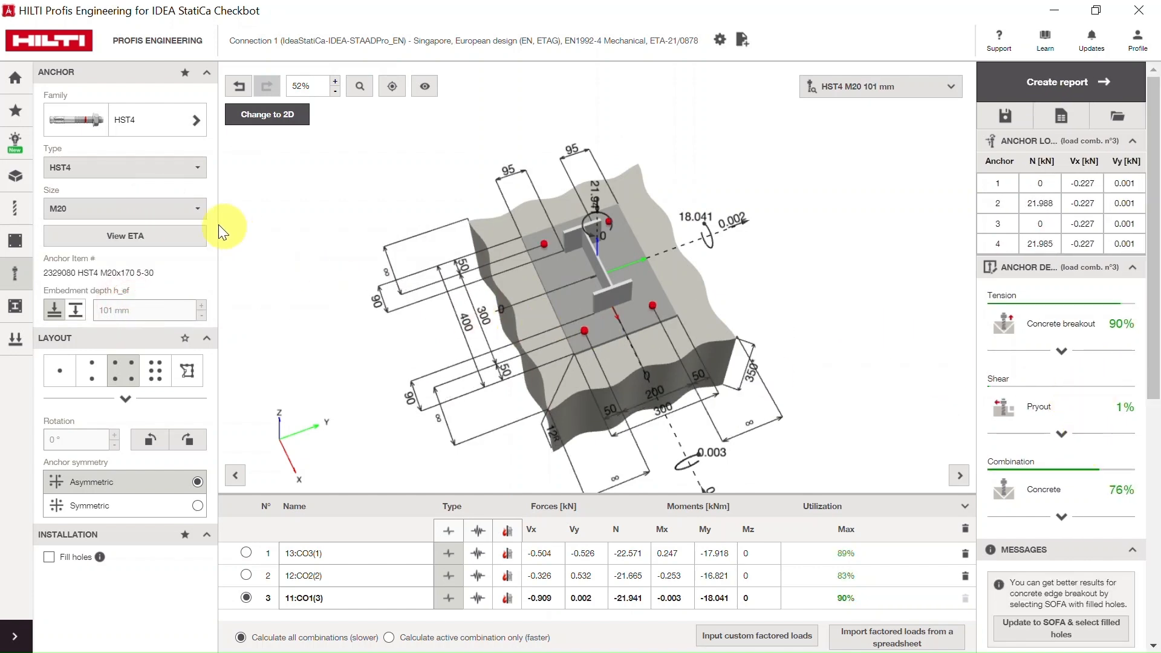
click(179, 204)
click(135, 288)
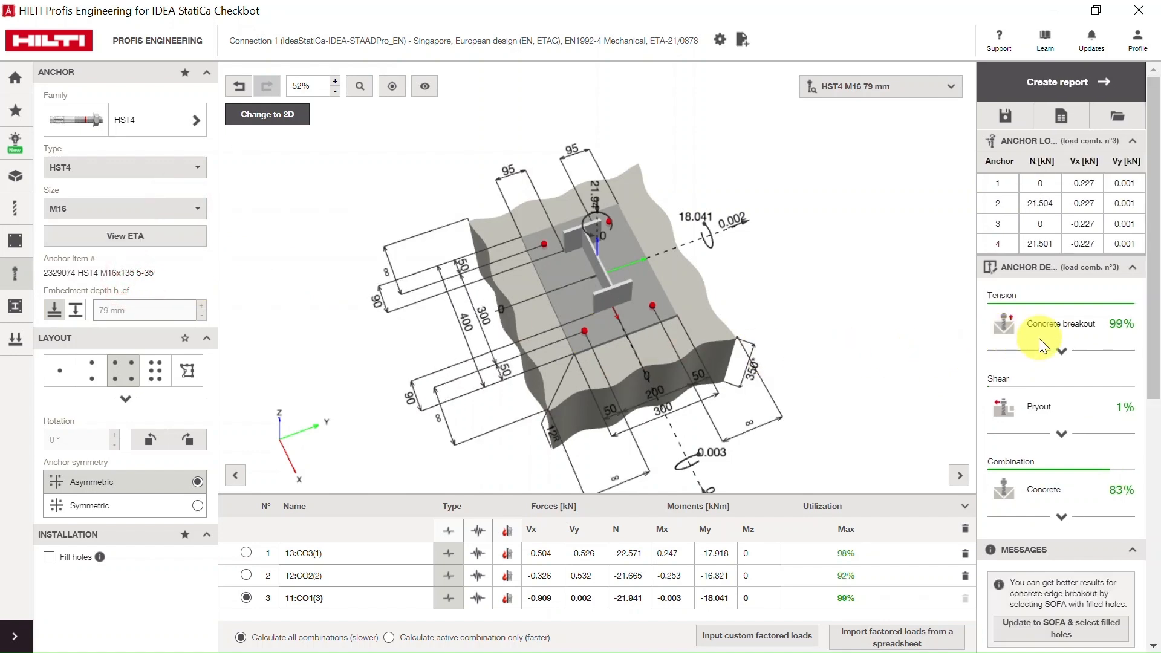
click(175, 207)
click(124, 266)
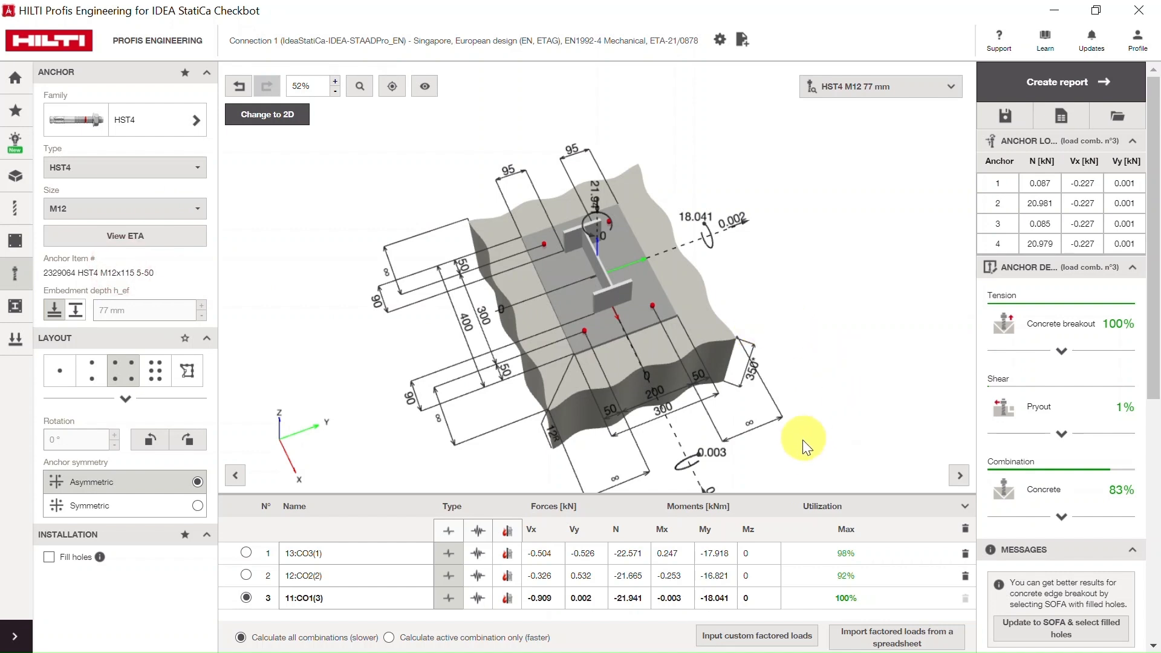
drag(803, 442, 842, 431)
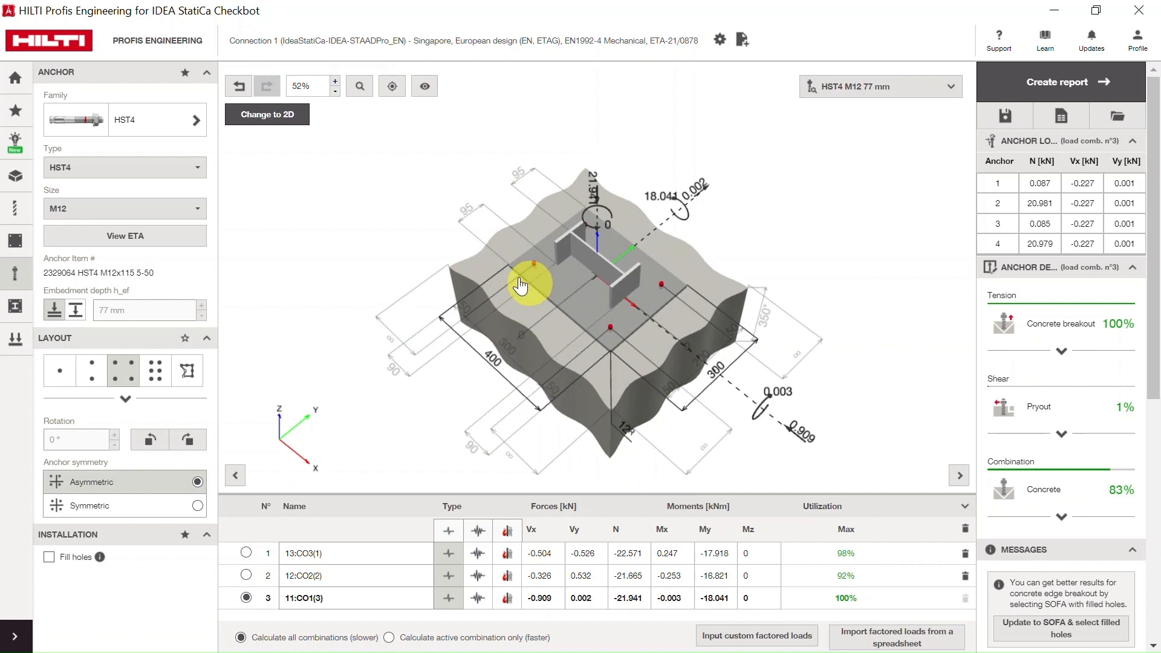
Set the anchor spacings to 275 mm and 150 mm, giving HST4 M12 with 88 mm embedment.
click(514, 352)
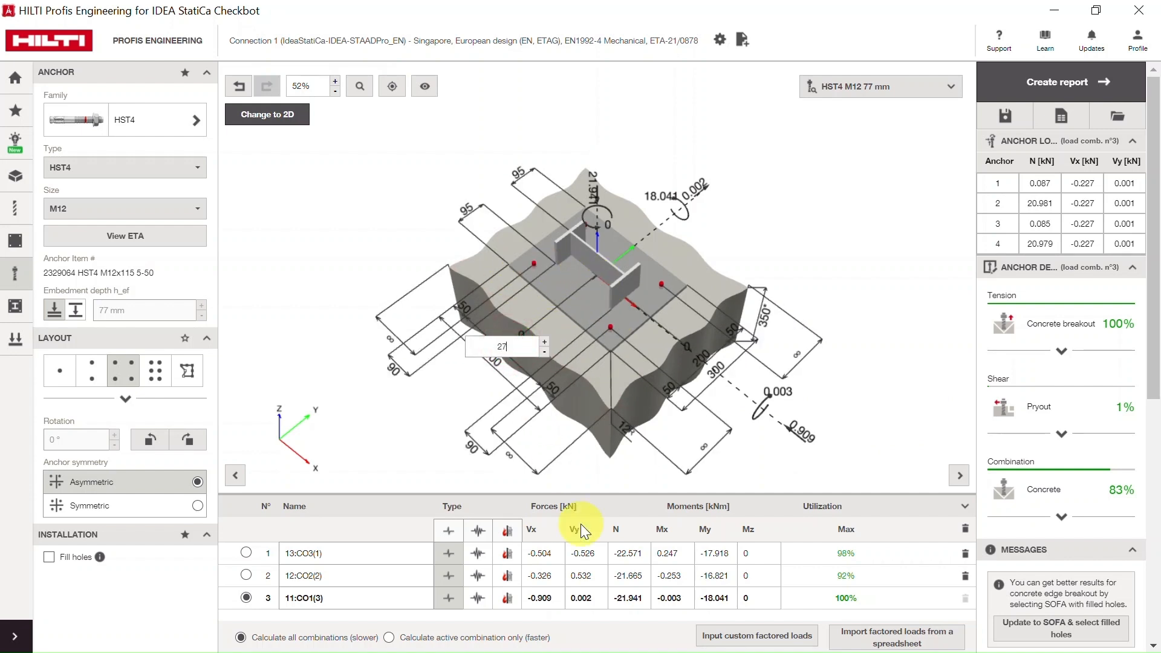
key(Return)
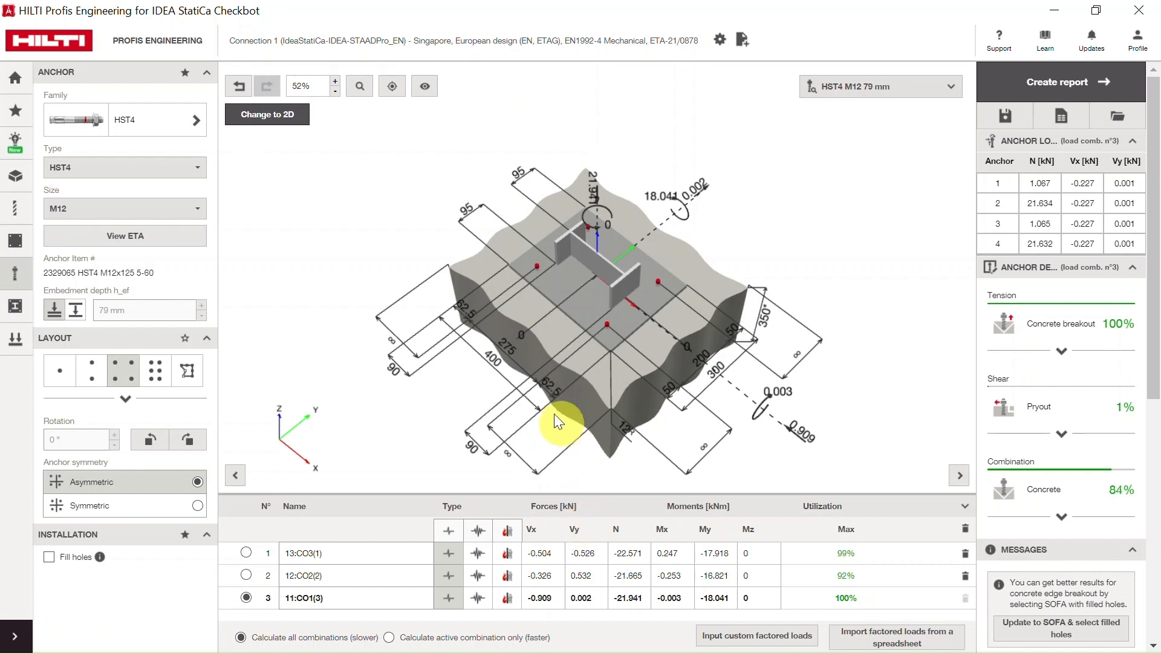
click(717, 372)
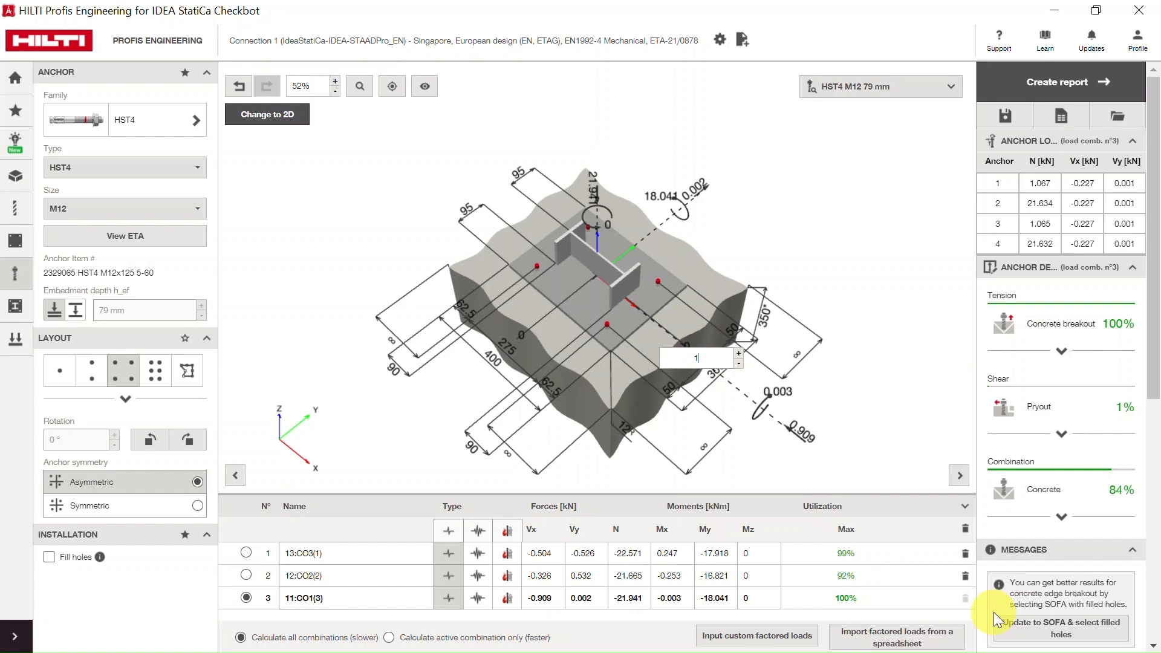
text(150)
key(Return)
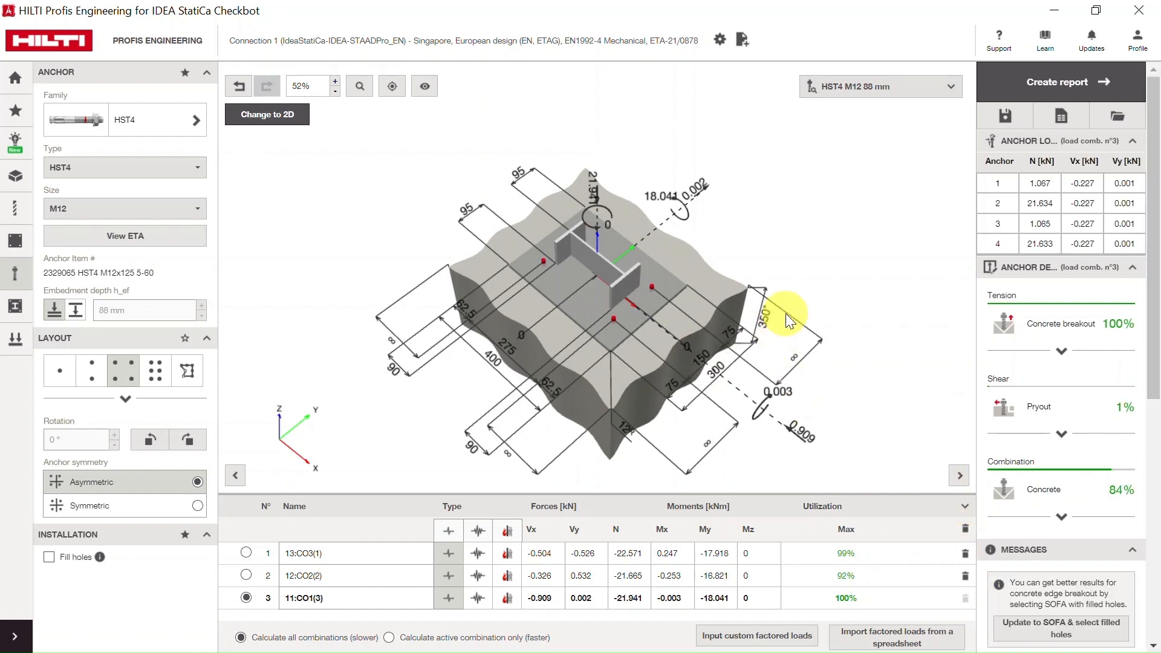
mouse_move(834, 265)
mouse_down()
mouse_move(781, 260)
mouse_move(818, 264)
mouse_up()
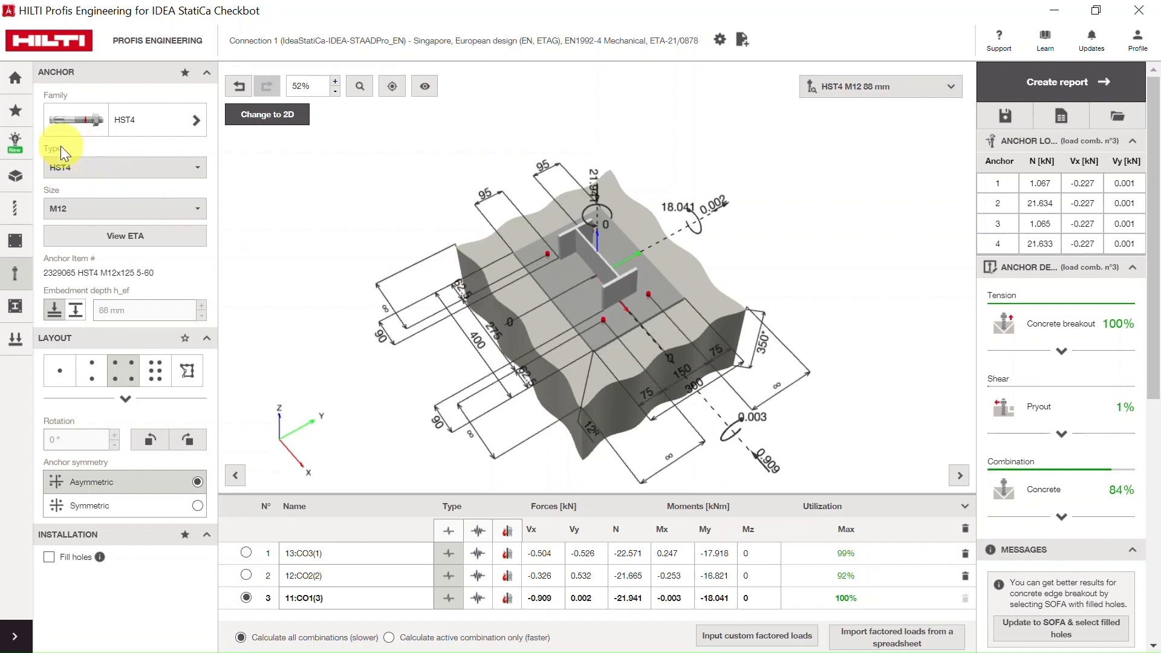
From Smart Design, open Create report to see the HST4 M12 report summary.
click(16, 154)
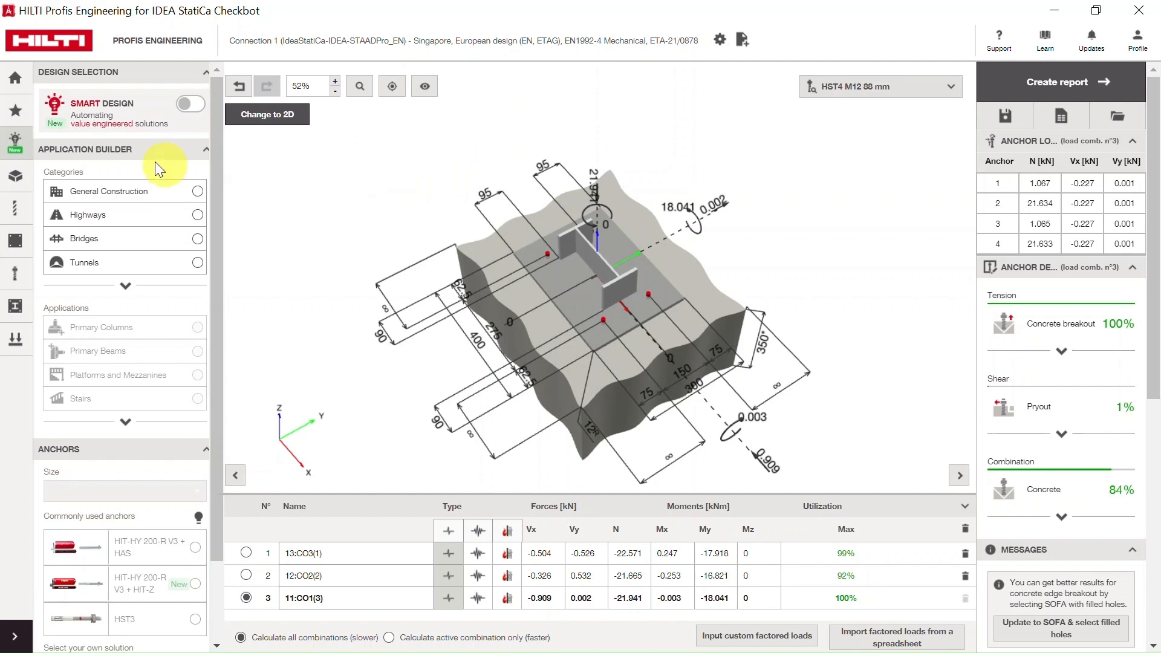
click(1087, 92)
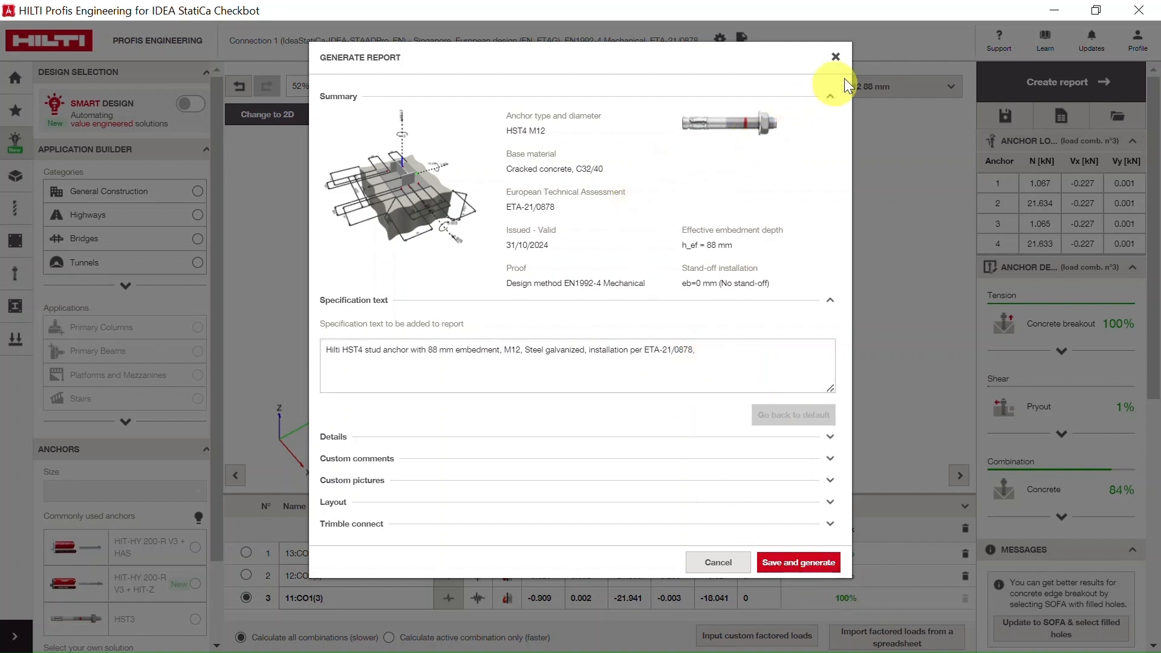
Close the Generate Report window without generating a report.
click(836, 57)
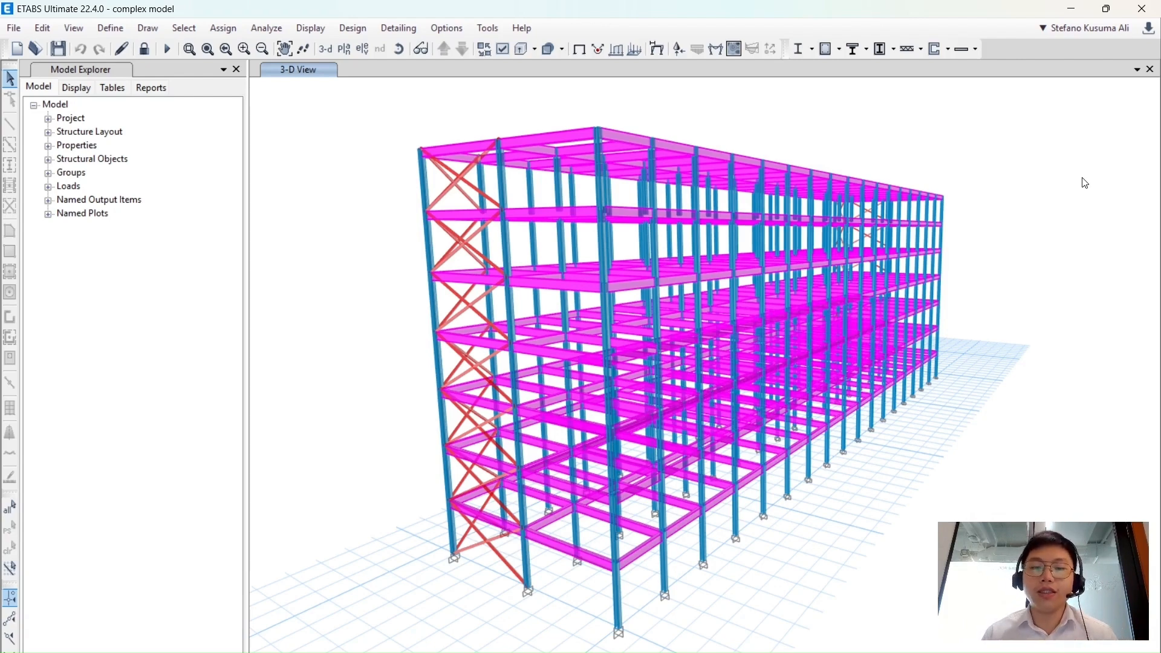
shift+middle_drag(795, 446, 410, 438)
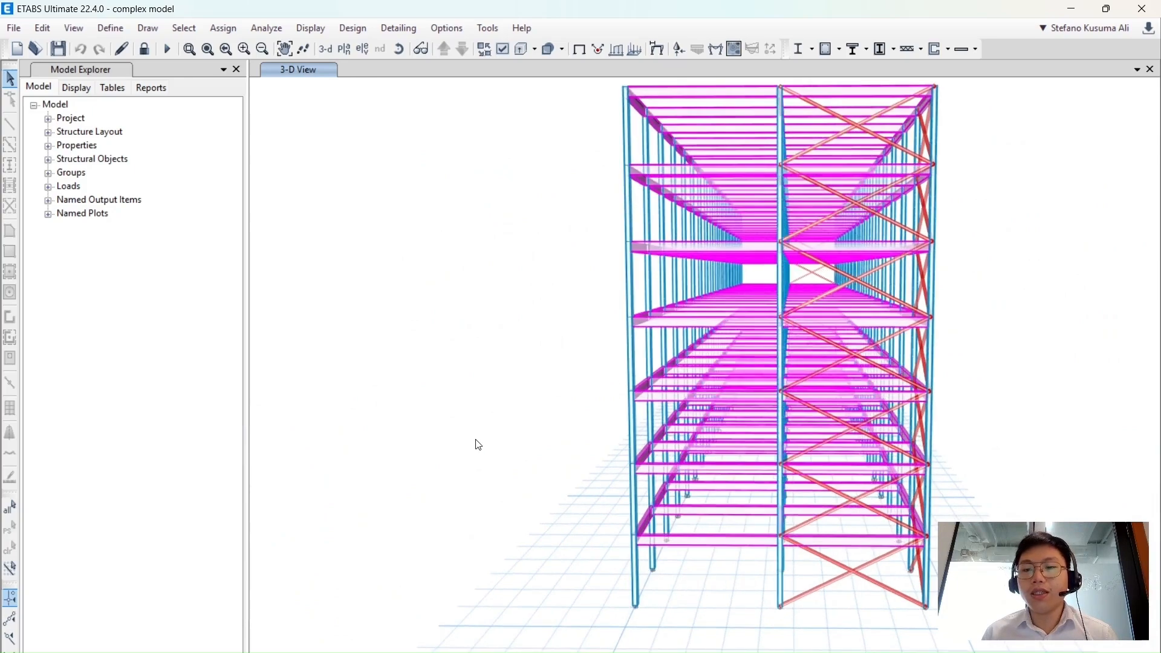
shift+middle_drag(500, 446, 819, 487)
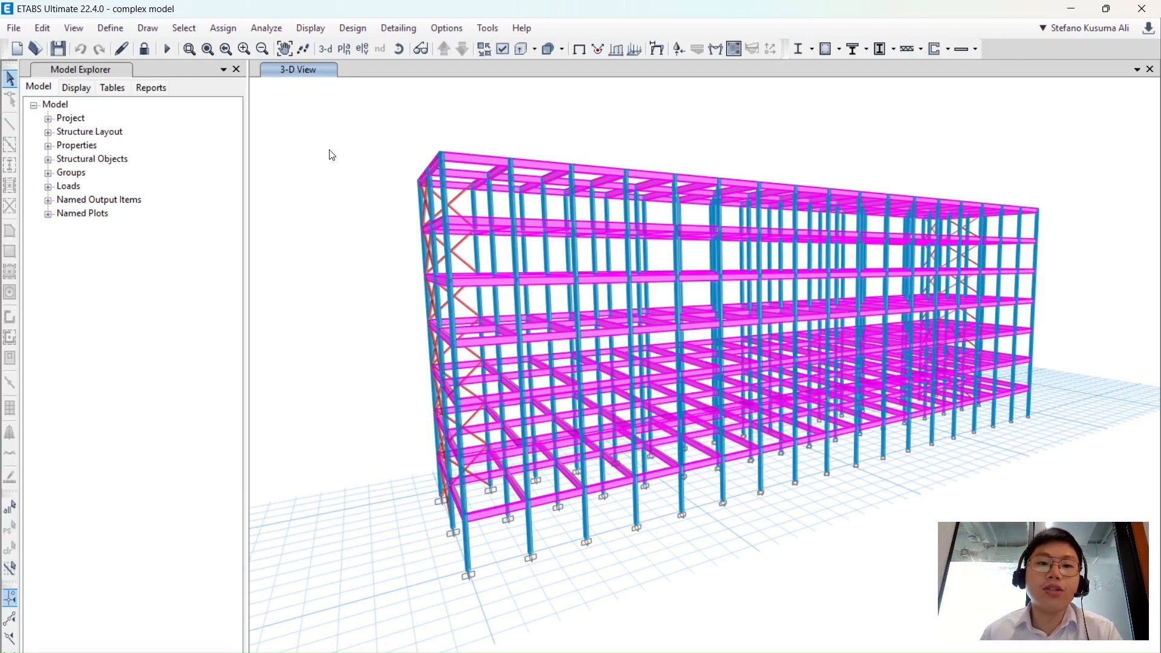
Run the myIdeaETABSv1PluginWrapper plugin from Tools, accepting the warning and success message.
click(495, 28)
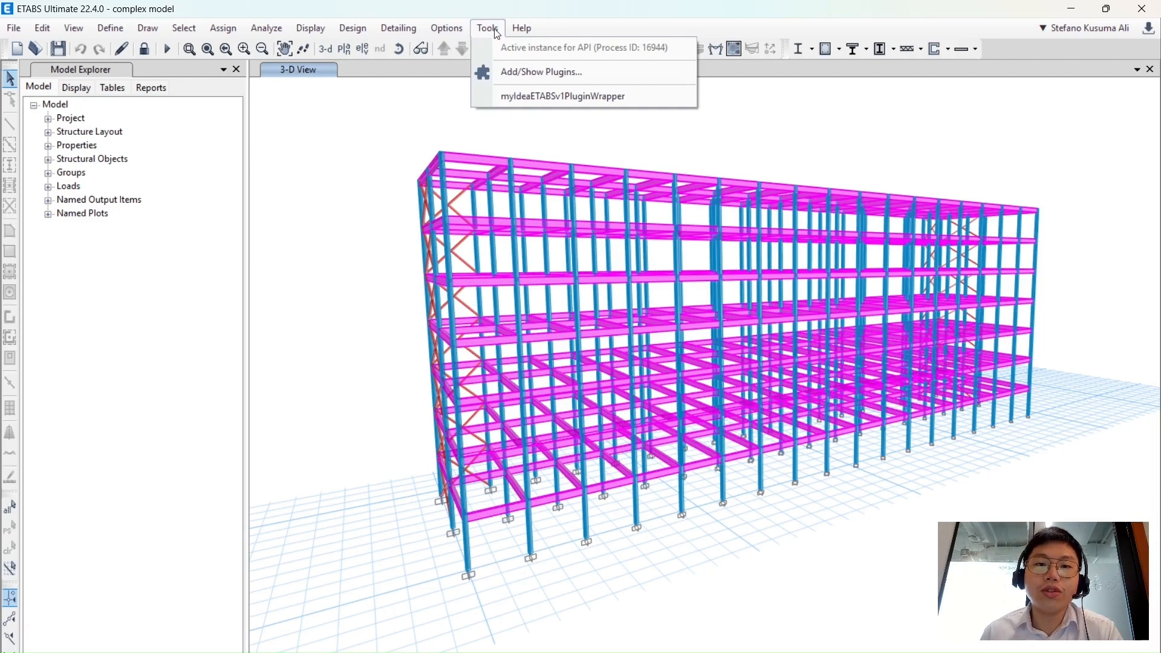
click(647, 96)
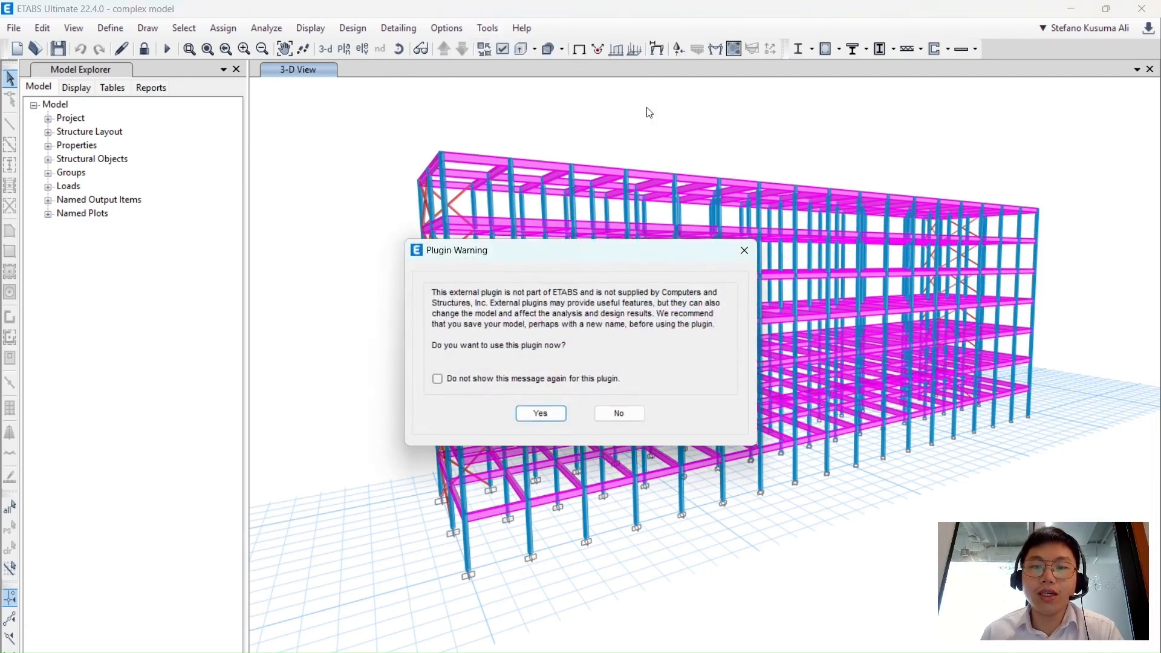
click(539, 412)
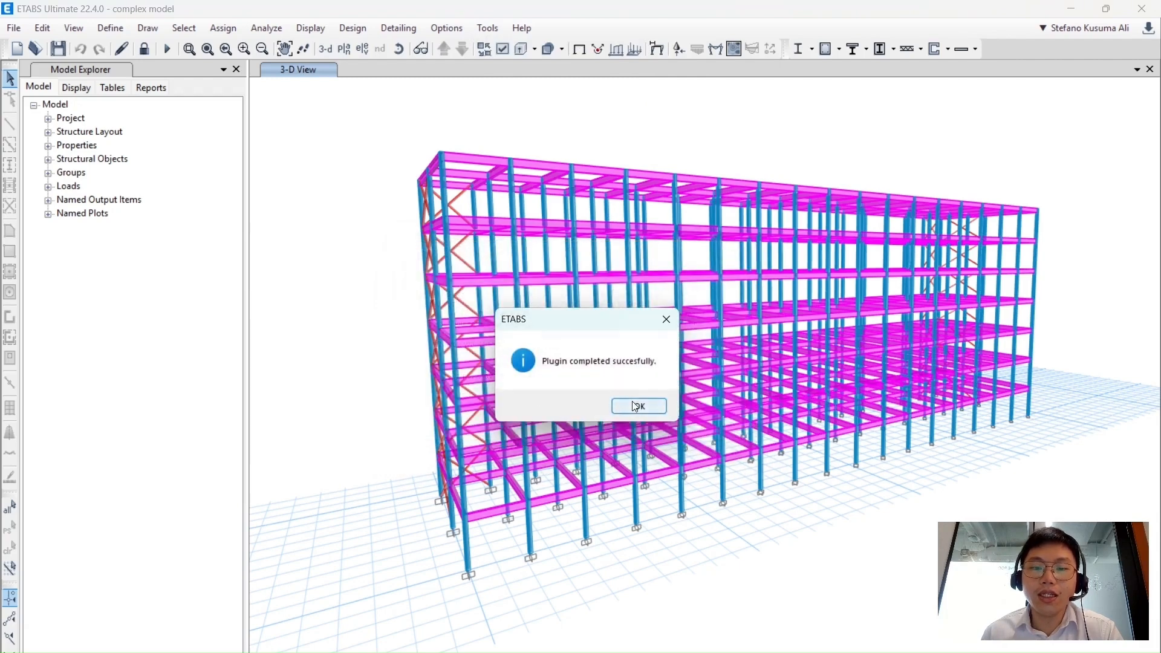
click(640, 407)
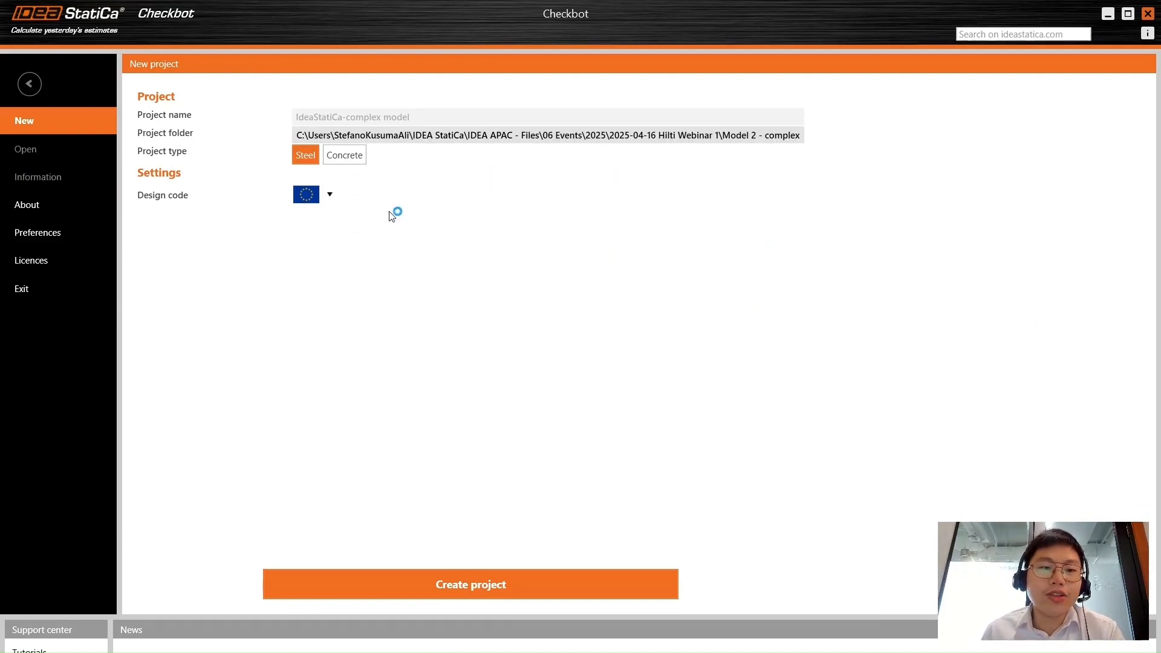
Create the Checkbot project with the EU design code, then minimise Checkbot.
click(311, 197)
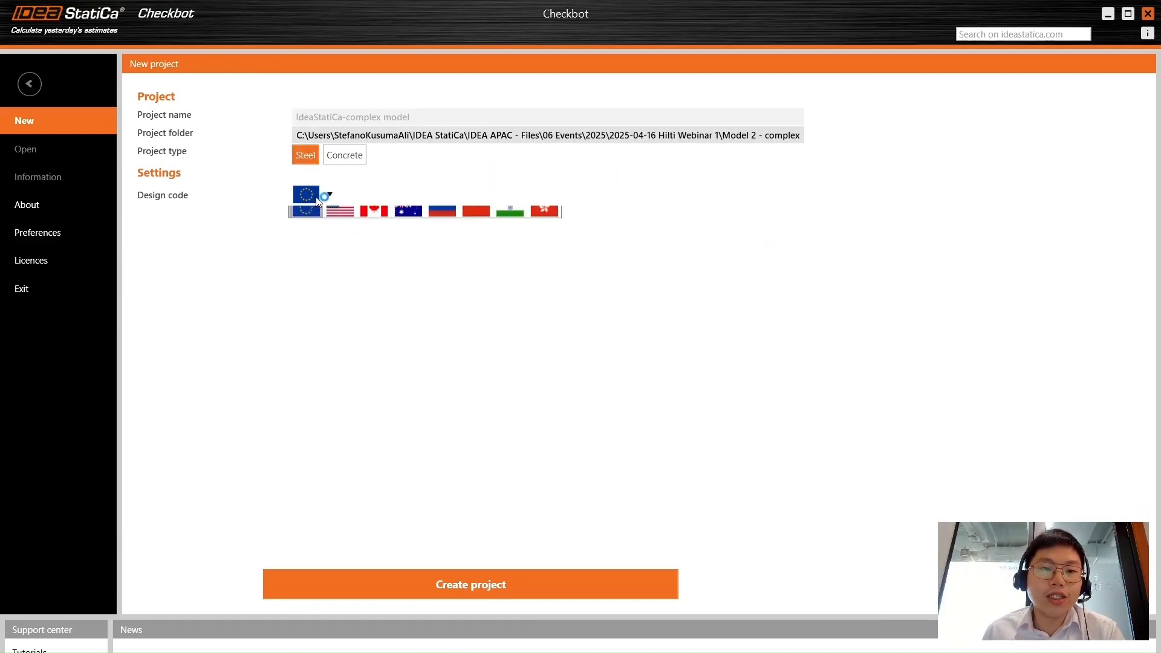
click(317, 215)
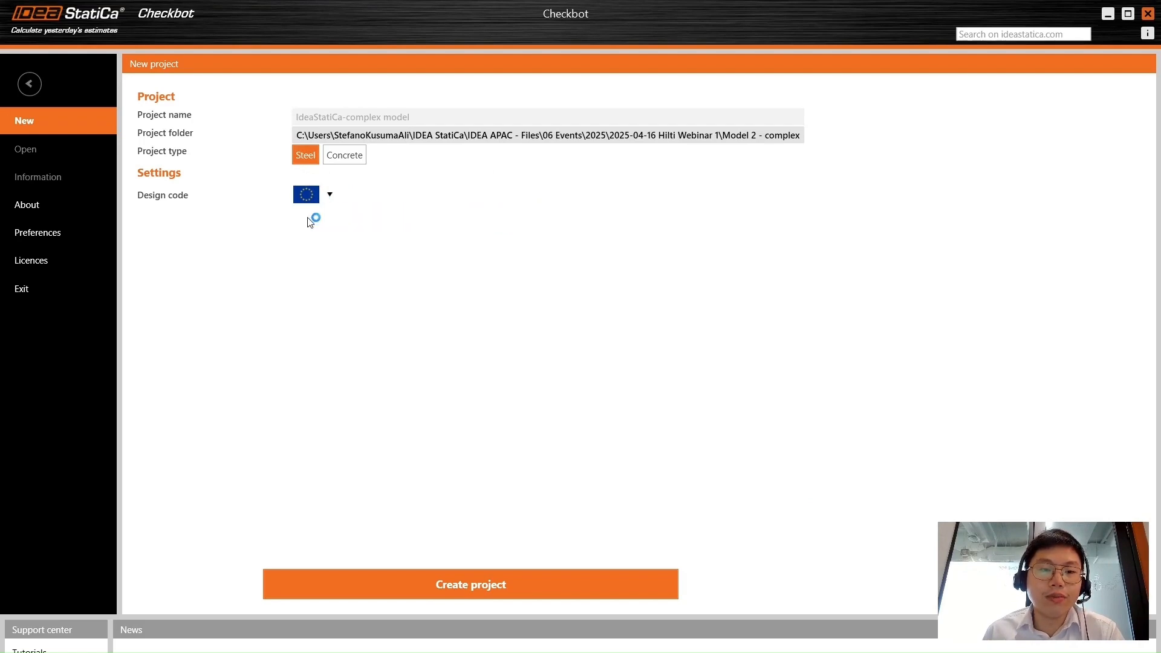
click(535, 589)
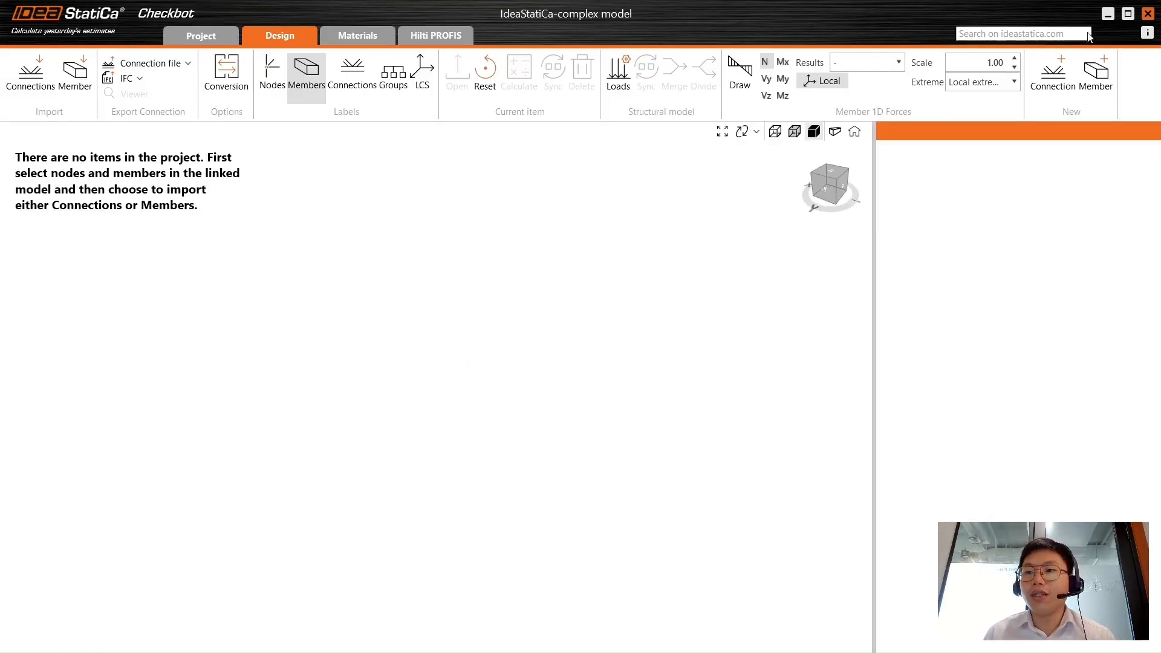
click(1109, 14)
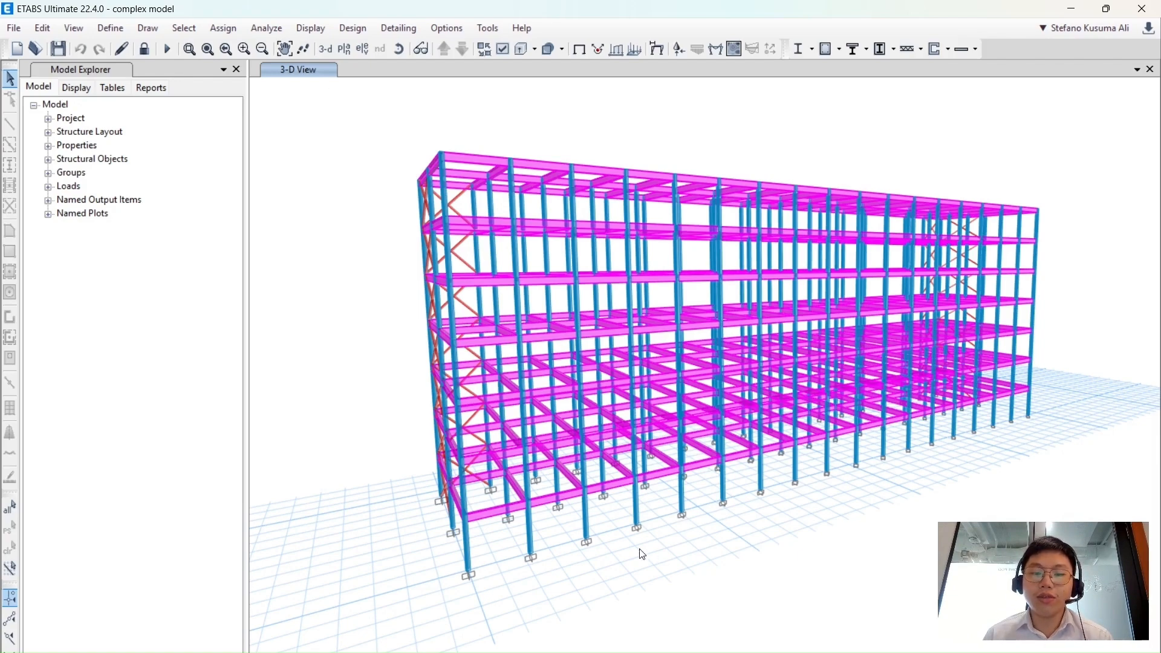
Orbit the building to view its base and switch the model to wireframe display.
shift+middle_drag(645, 549, 666, 502)
scroll(547, 536, up, 3)
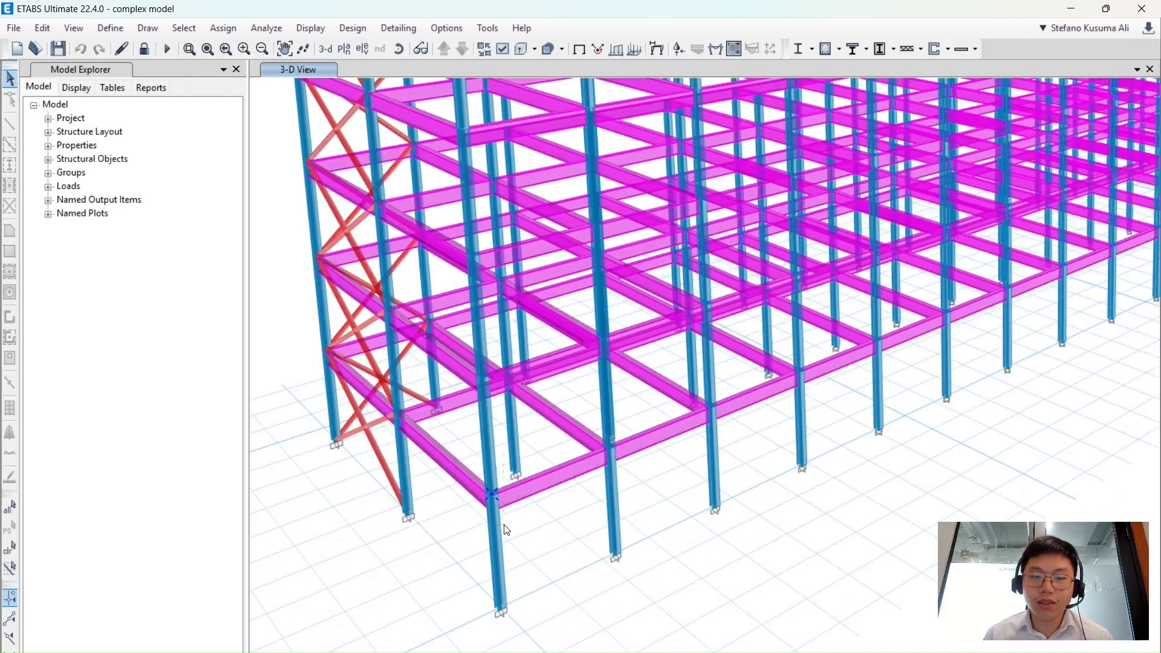
click(523, 50)
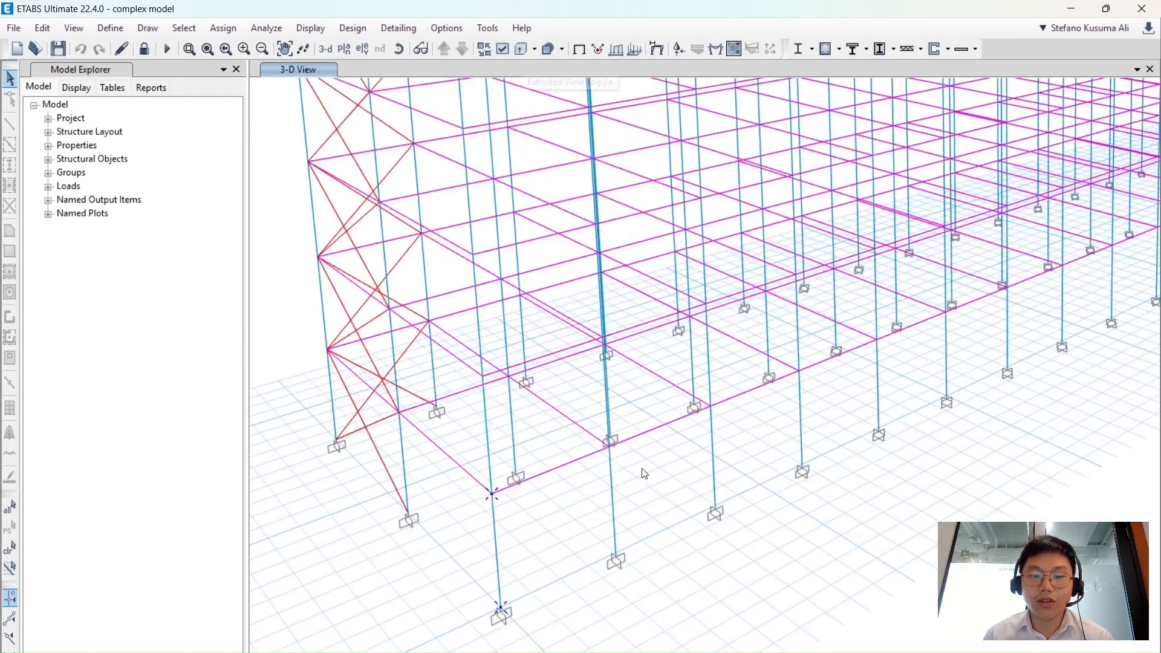
scroll(605, 451, up, 2)
shift+middle_drag(603, 450, 605, 472)
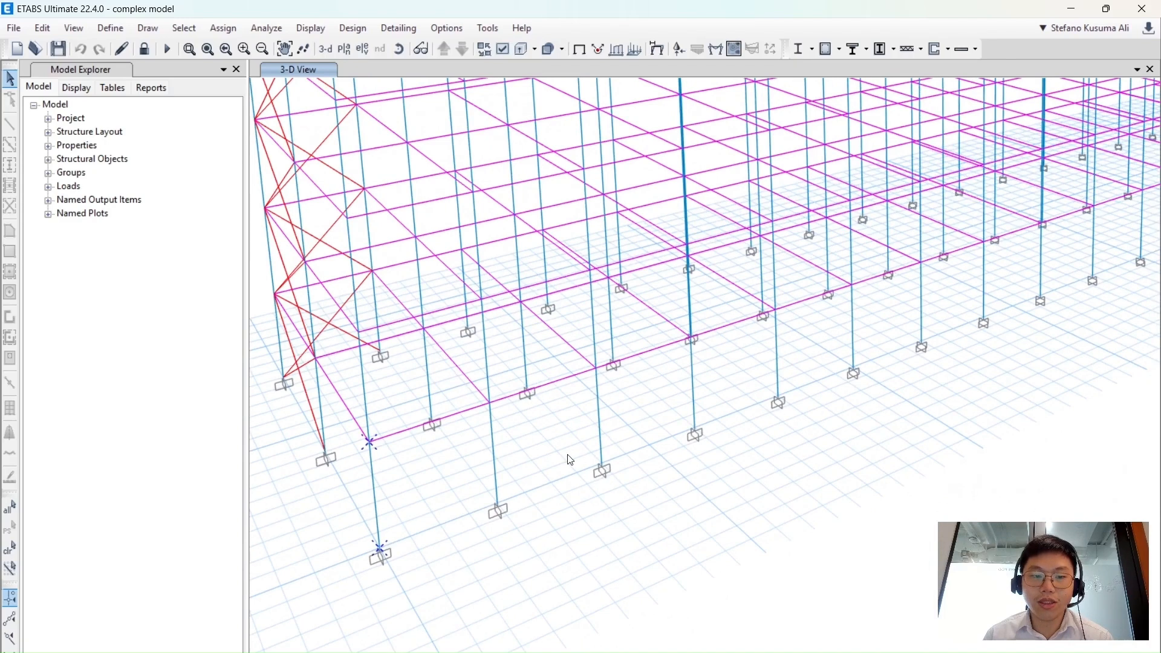
Select the front-bay beam-column joints and their column-base support joints.
click(490, 401)
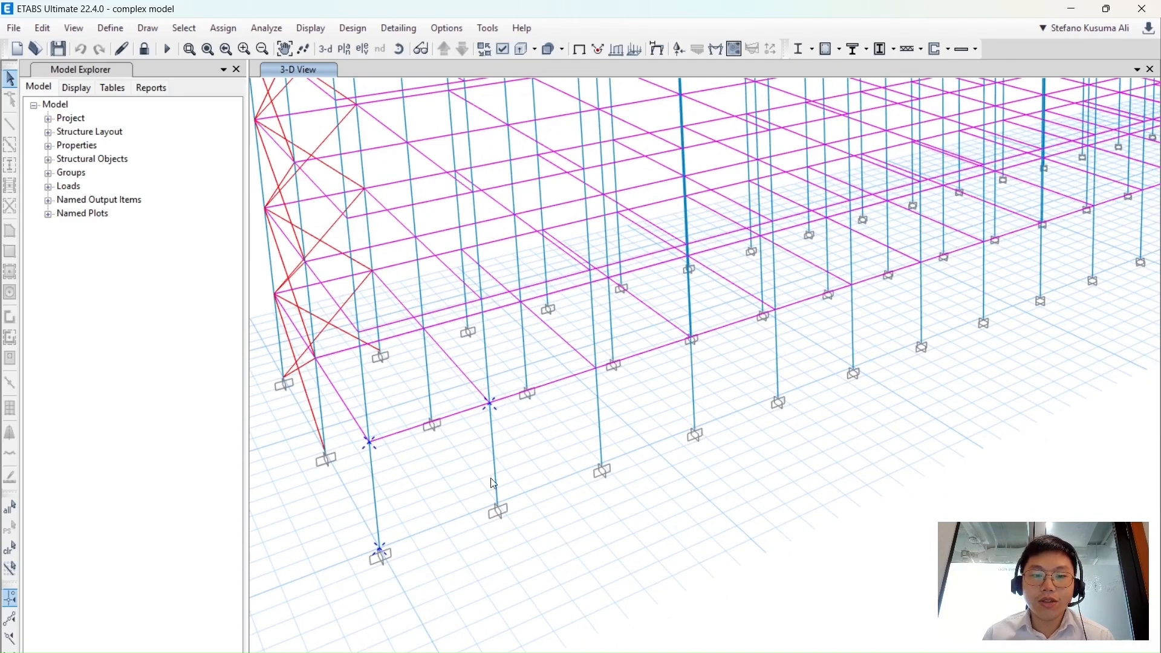
click(497, 505)
click(596, 368)
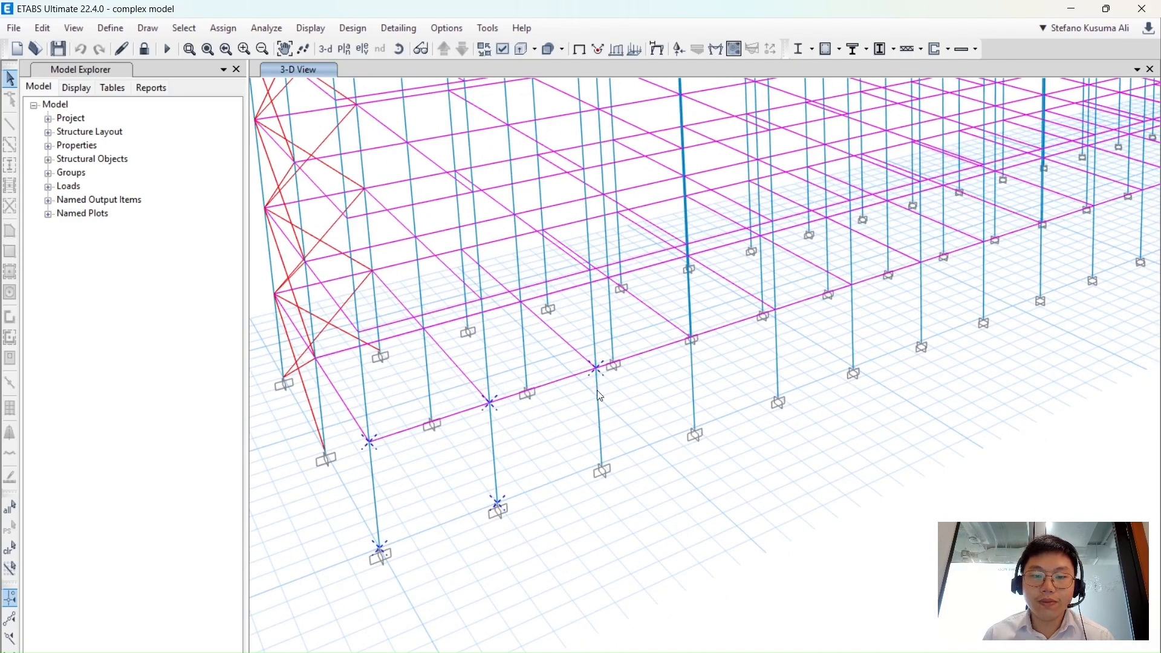
drag(584, 444, 617, 480)
mouse_move(570, 390)
shift+middle_down()
mouse_move(568, 375)
mouse_move(526, 377)
mouse_move(515, 363)
shift+middle_up()
click(519, 294)
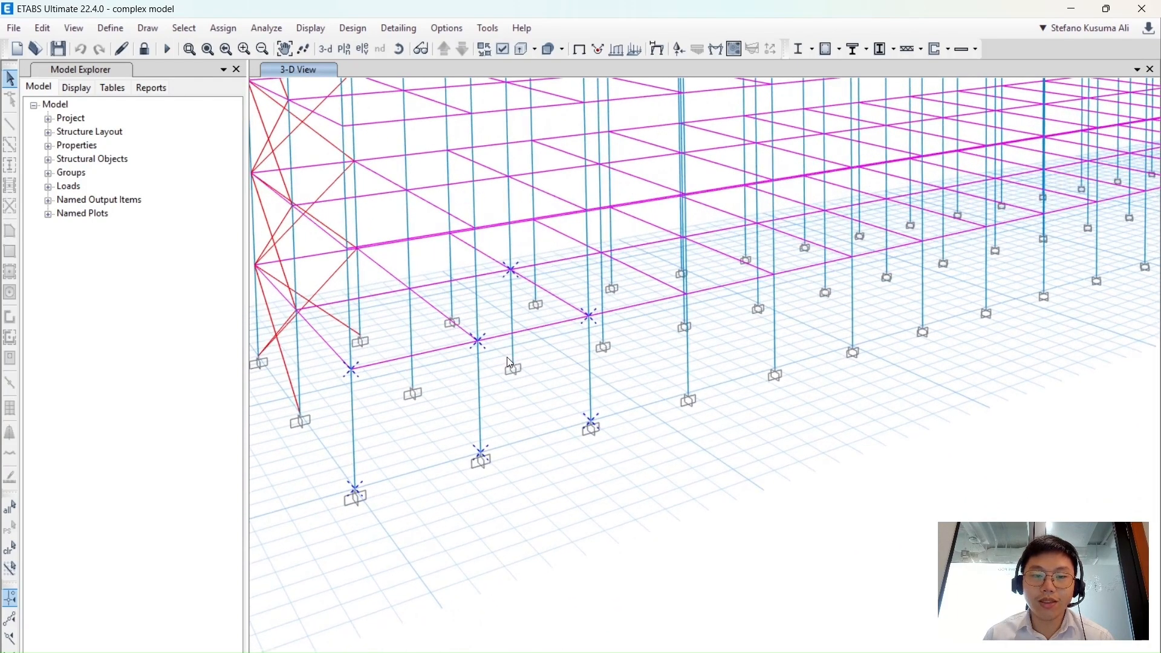
click(512, 362)
click(410, 288)
click(413, 387)
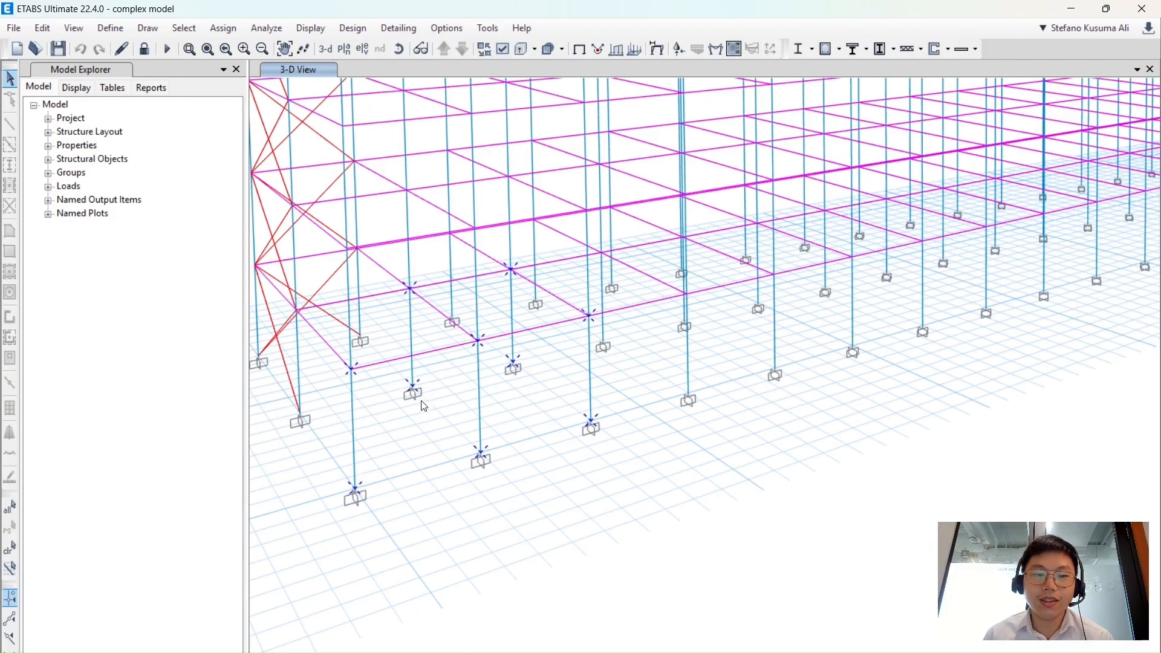
Add one more beam-column joint and its base joint, then switch over to Checkbot.
middle_drag(421, 398, 560, 461)
click(565, 466)
click(577, 574)
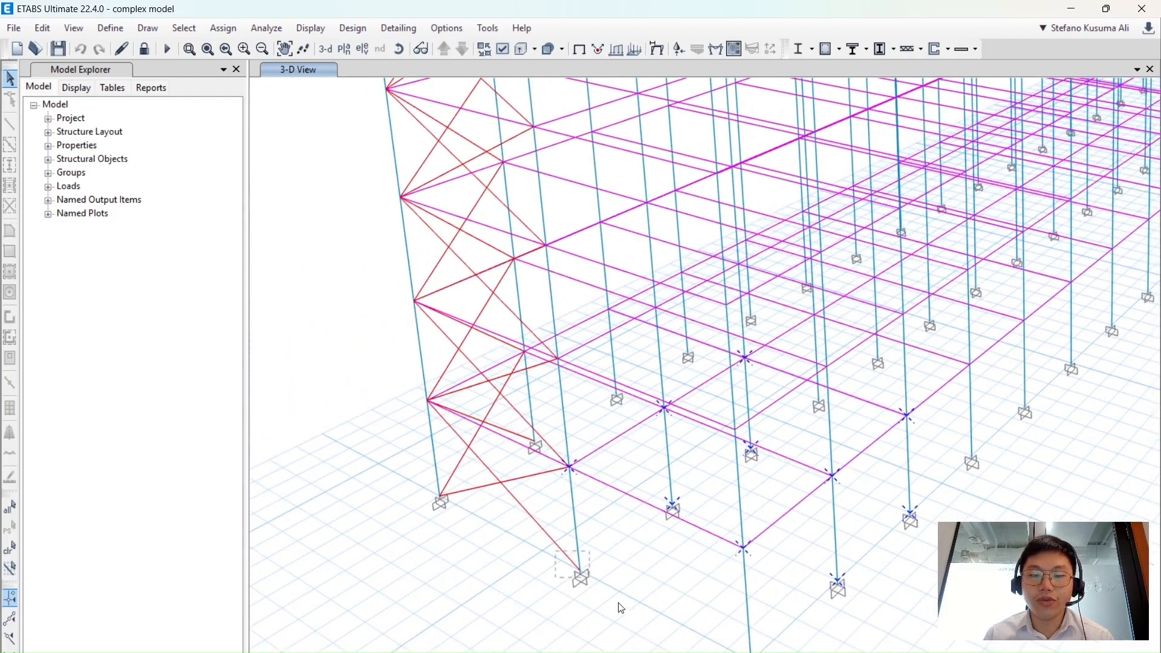
shift+middle_drag(658, 586, 724, 487)
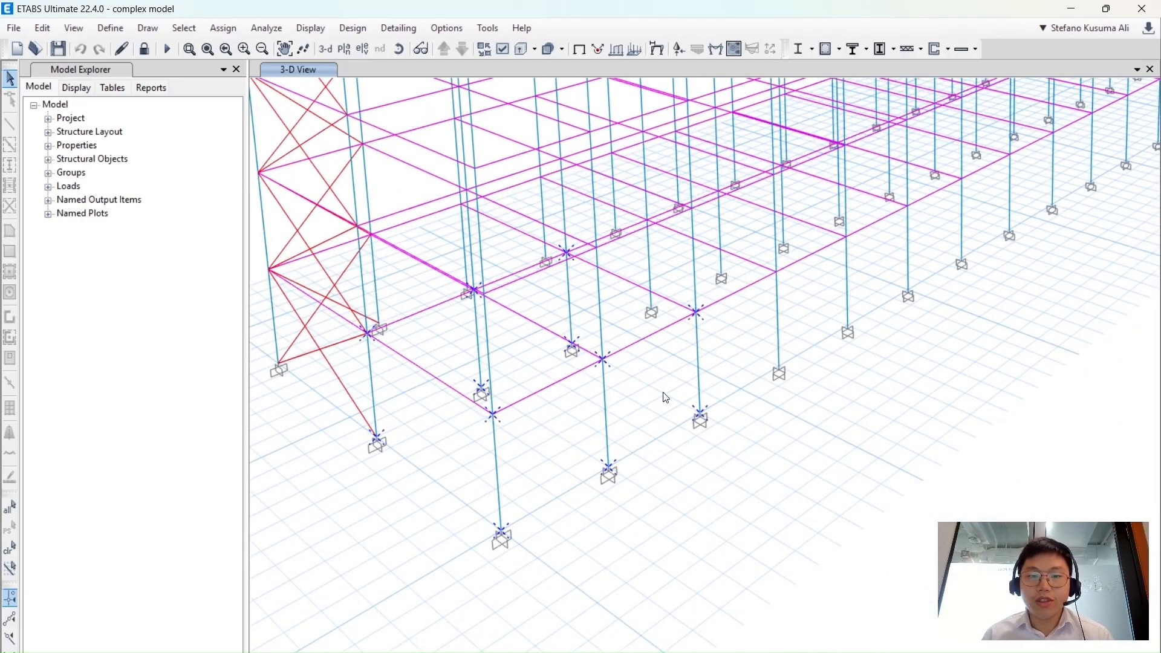
shift+middle_drag(664, 394, 599, 409)
key(alt+Tab)
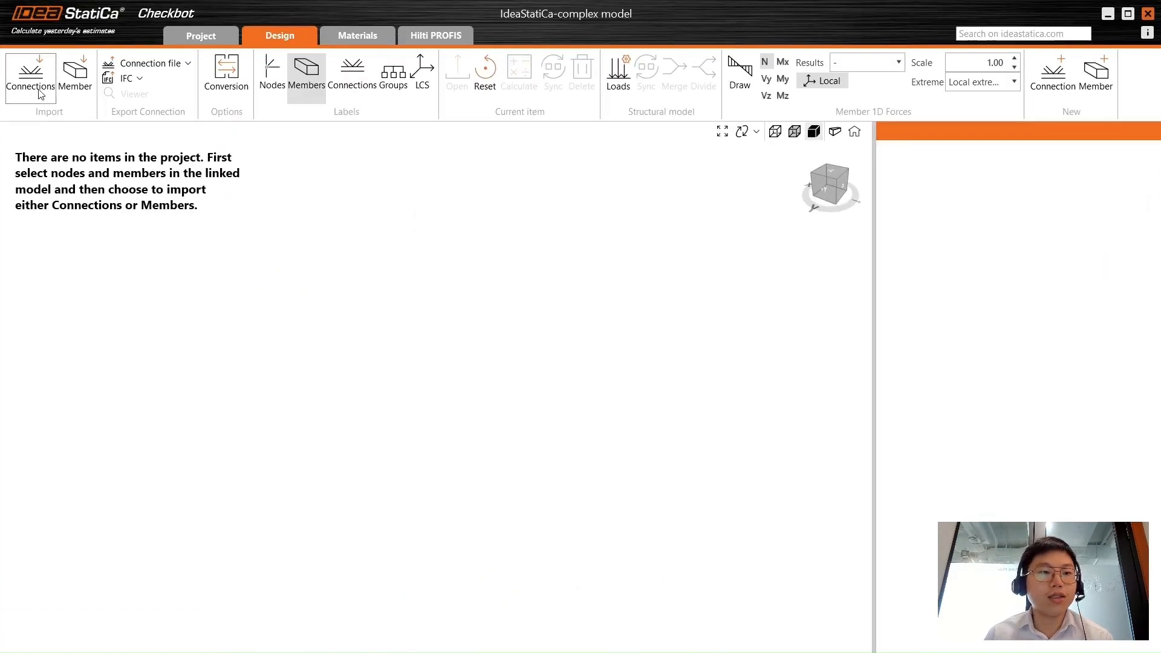
Import the selected ETABS joints into Checkbot as connections and frame the model top-down.
click(38, 89)
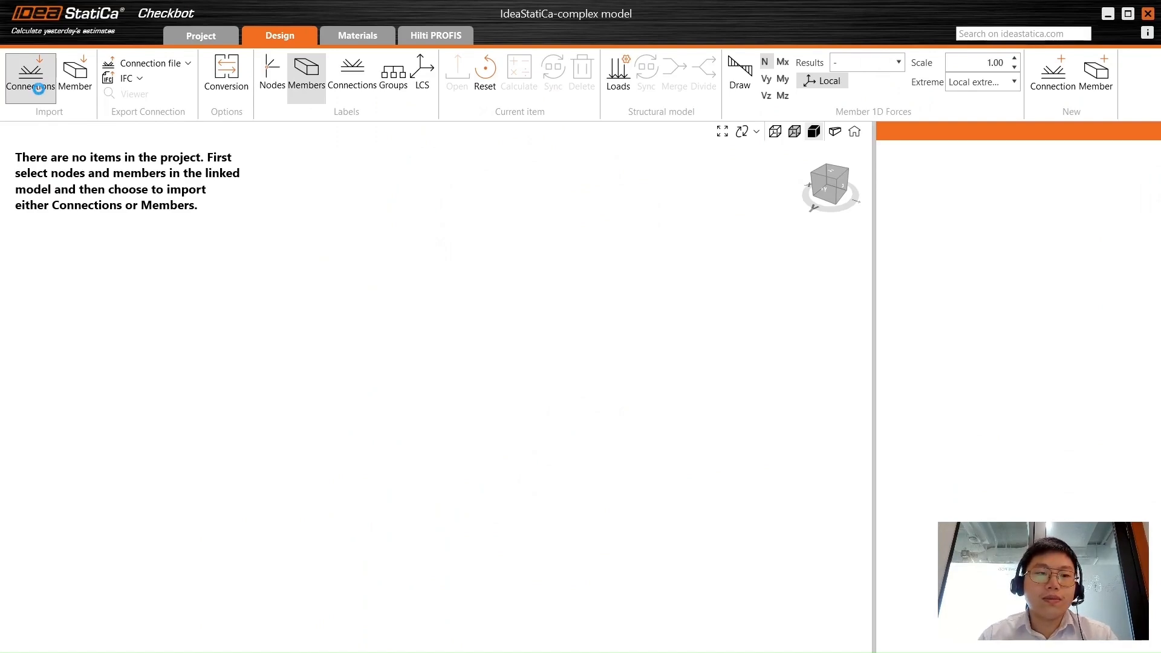
click(38, 89)
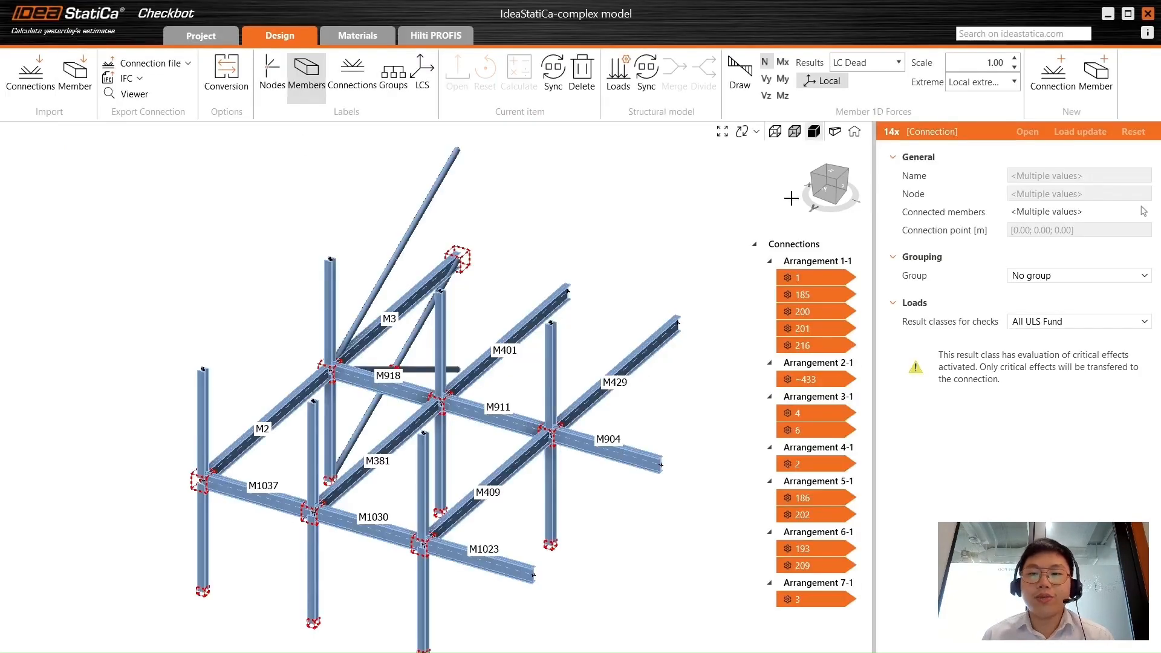
drag(827, 189, 855, 194)
middle_drag(643, 306, 582, 289)
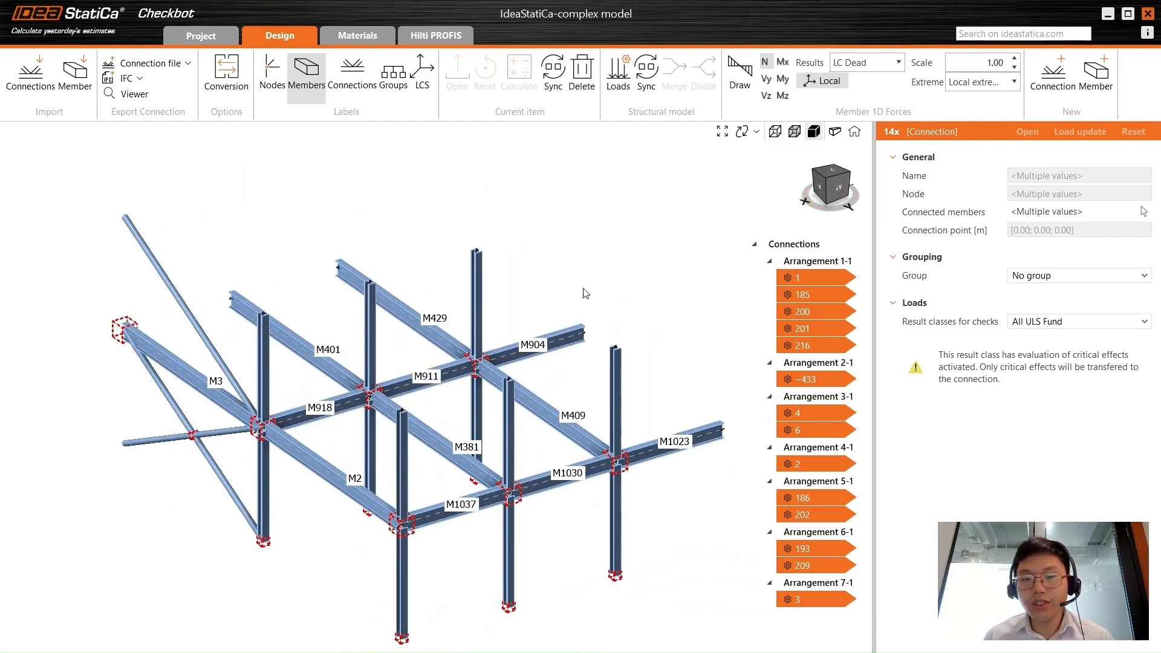
Choose DStlS5 as the result load case.
click(888, 63)
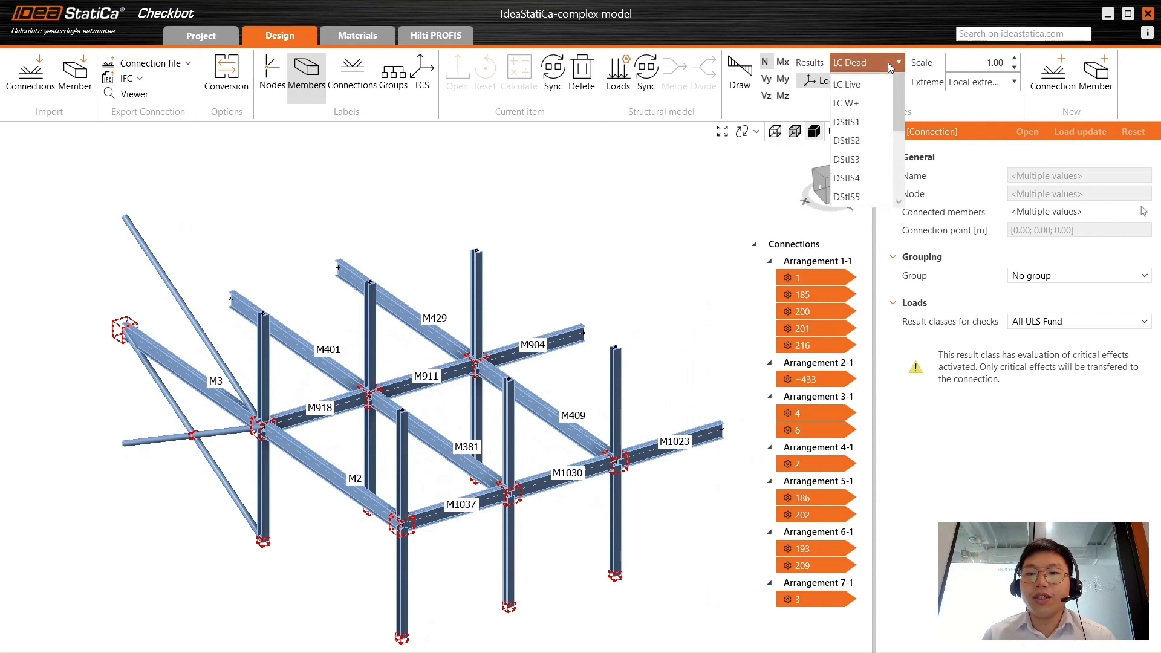
scroll(879, 135, down, 3)
scroll(876, 134, up, 3)
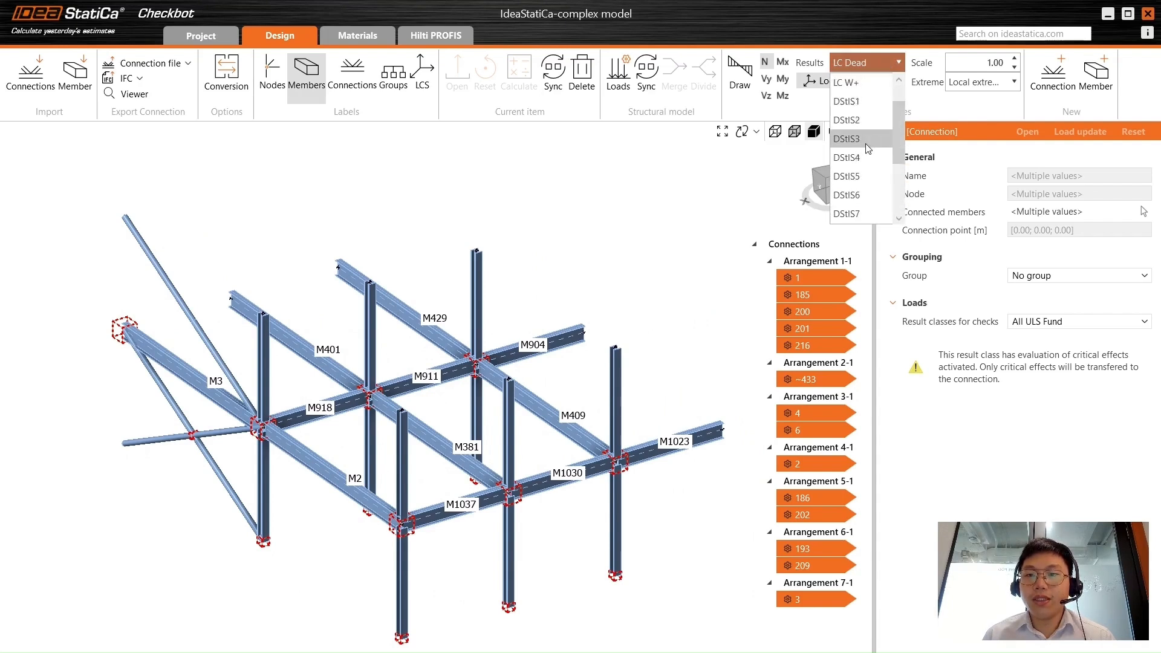
scroll(865, 133, down, 1)
scroll(860, 174, down, 2)
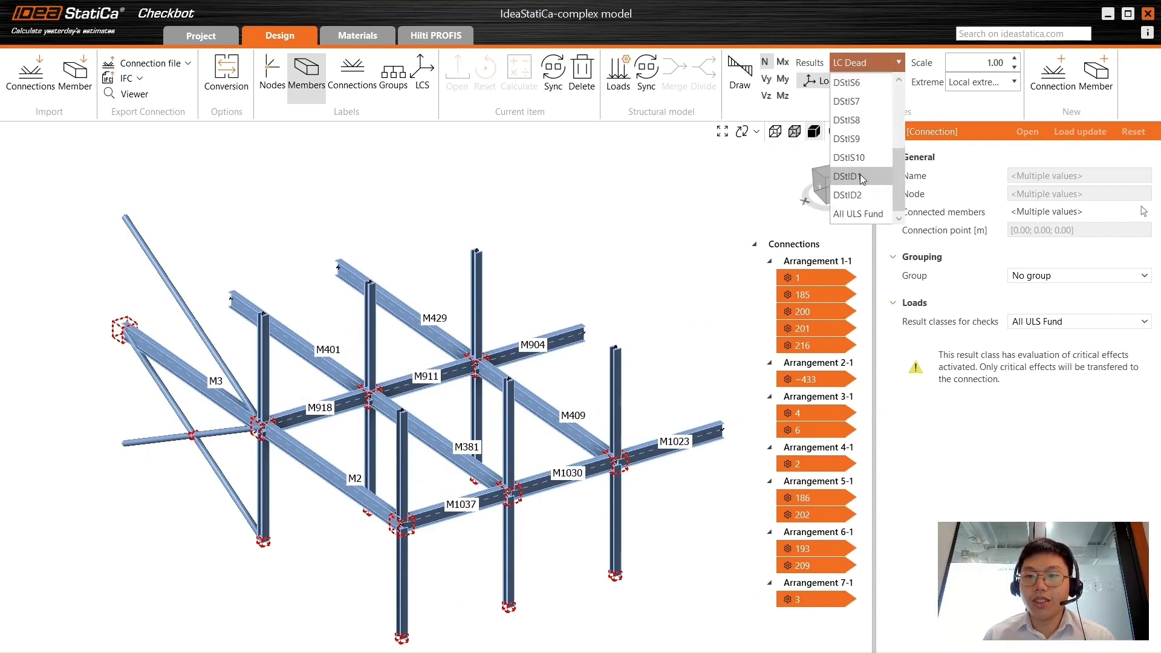
scroll(863, 178, up, 3)
scroll(866, 182, down, 1)
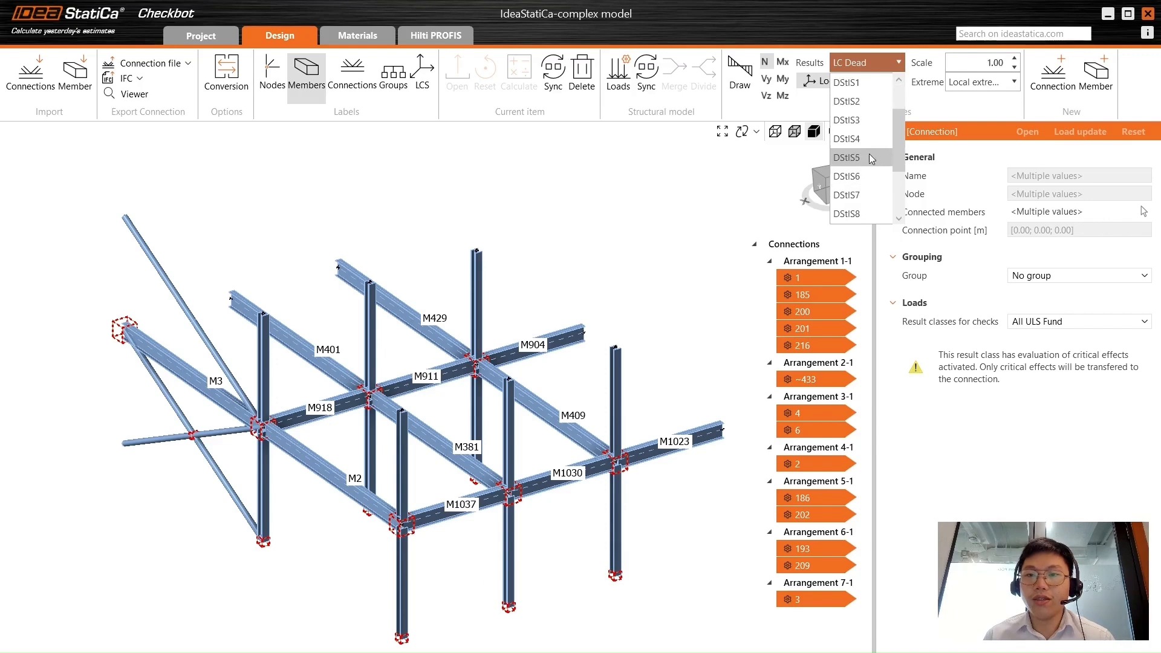
click(865, 157)
Display DStlS5 member forces as My, then N diagrams, and select connection 1 at the column foot.
click(740, 78)
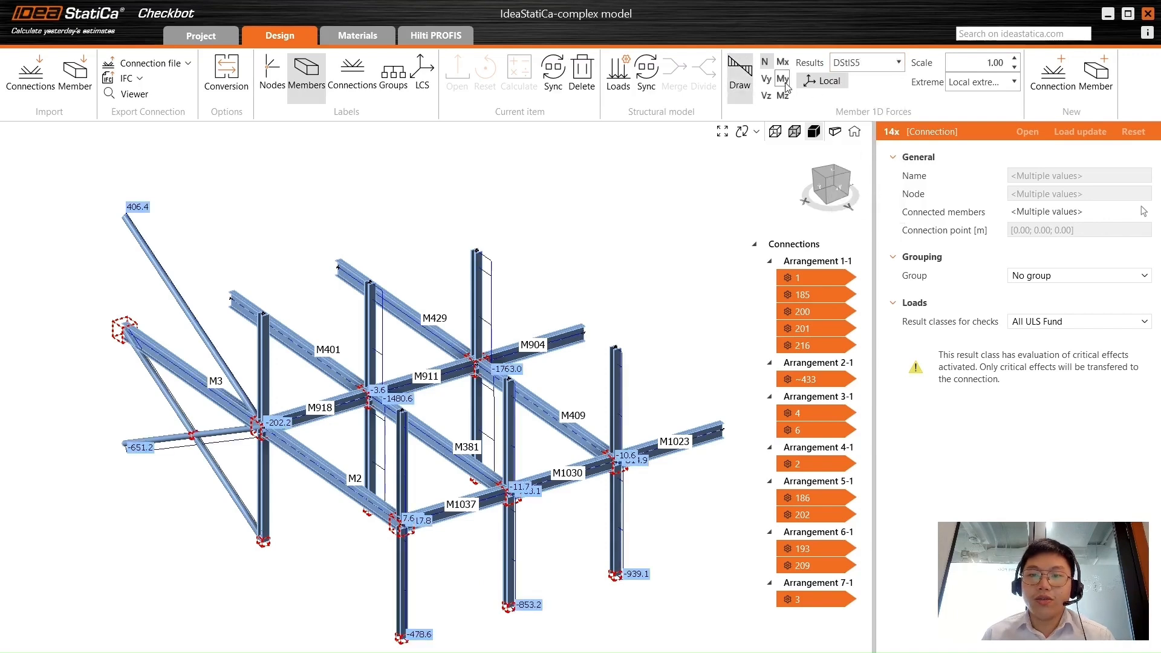
click(782, 78)
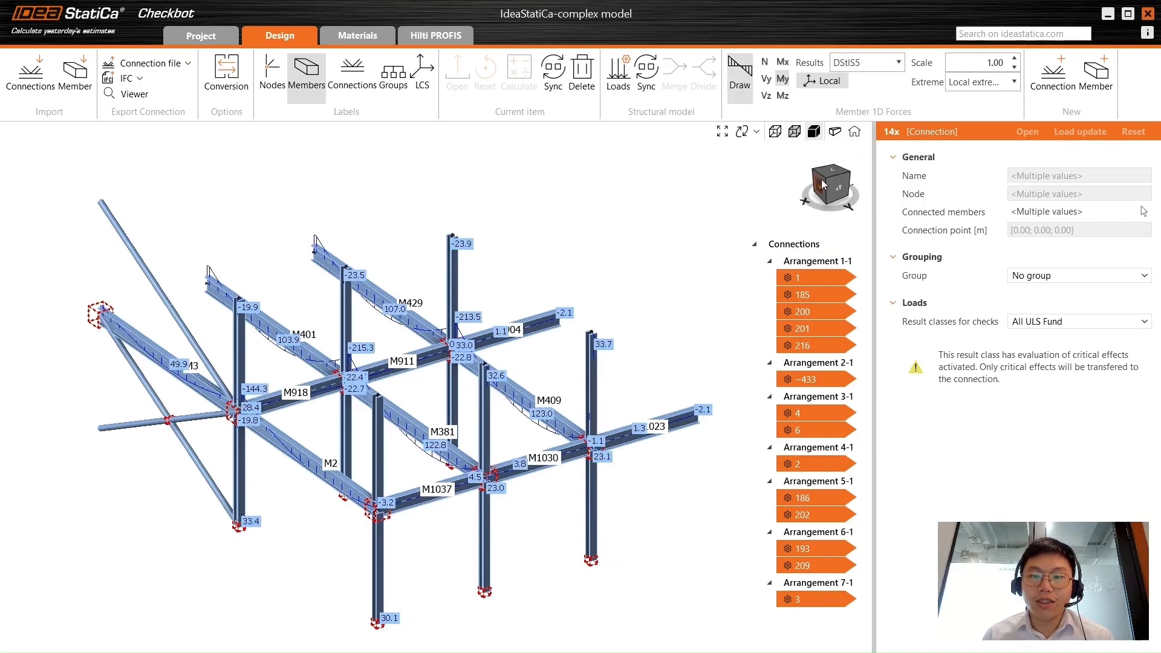
drag(821, 179, 834, 191)
click(764, 62)
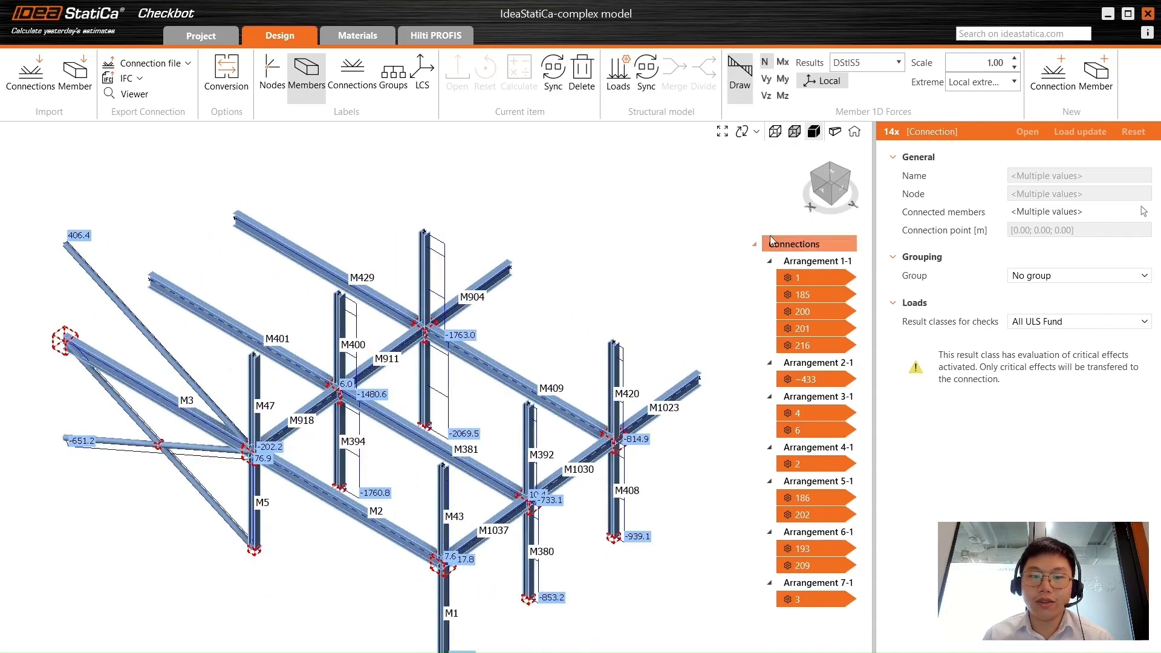
drag(832, 194, 826, 191)
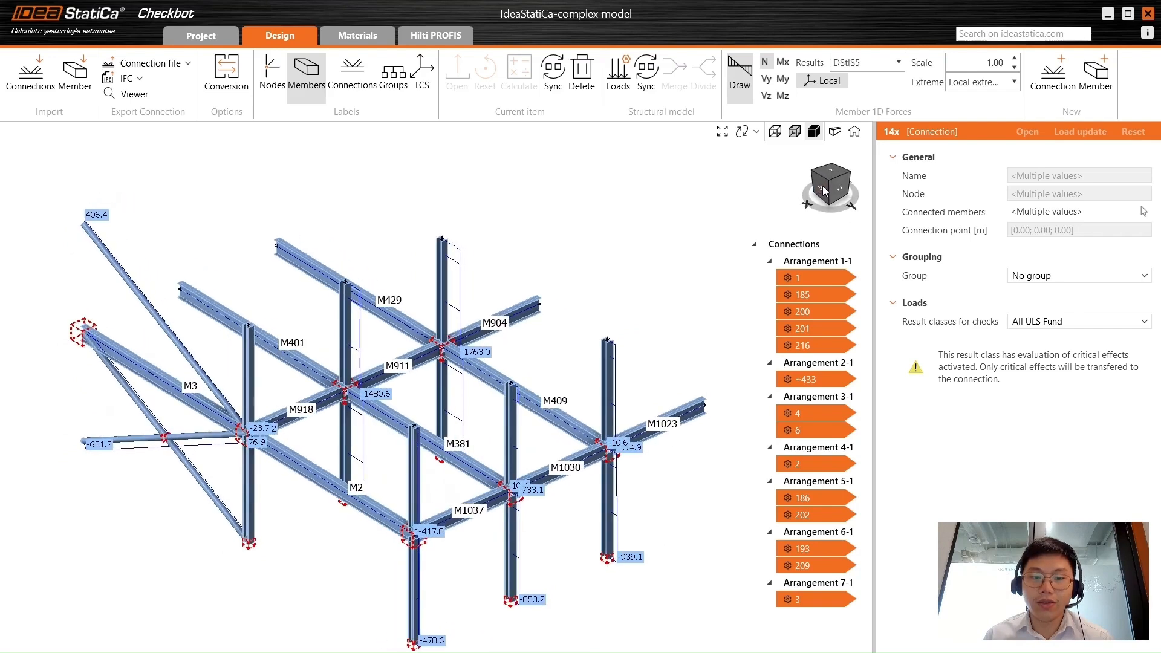
click(658, 262)
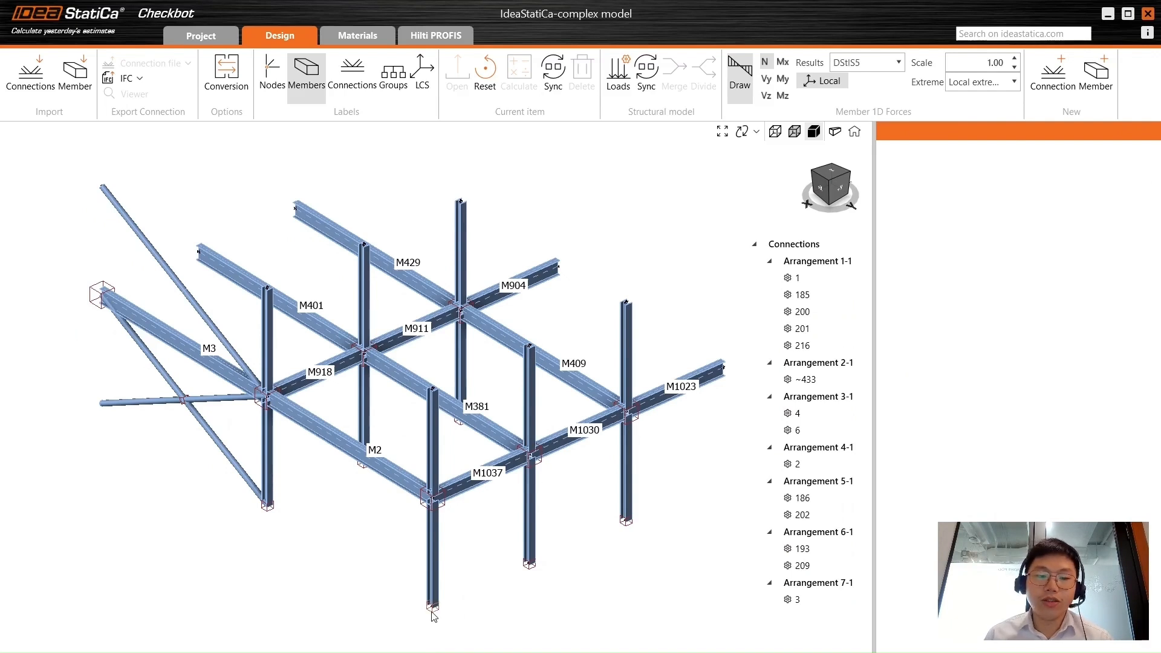
click(433, 607)
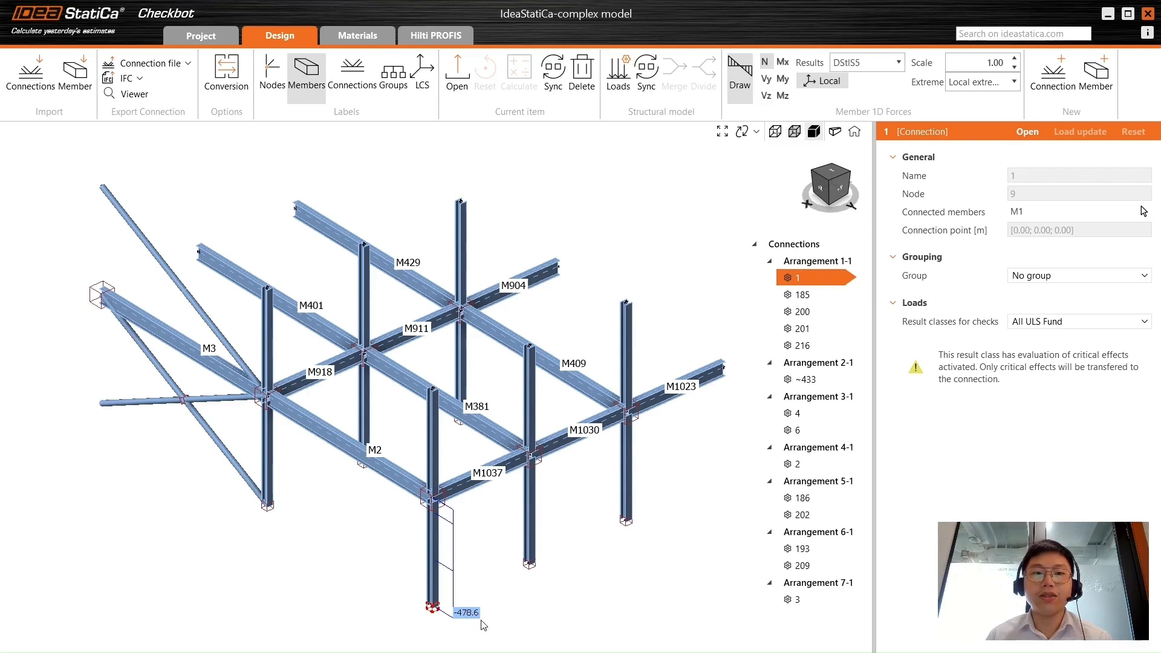
View the Hilti PROFIS Export option for connection 1, then bring the ideastatica.com browser window forward.
click(462, 36)
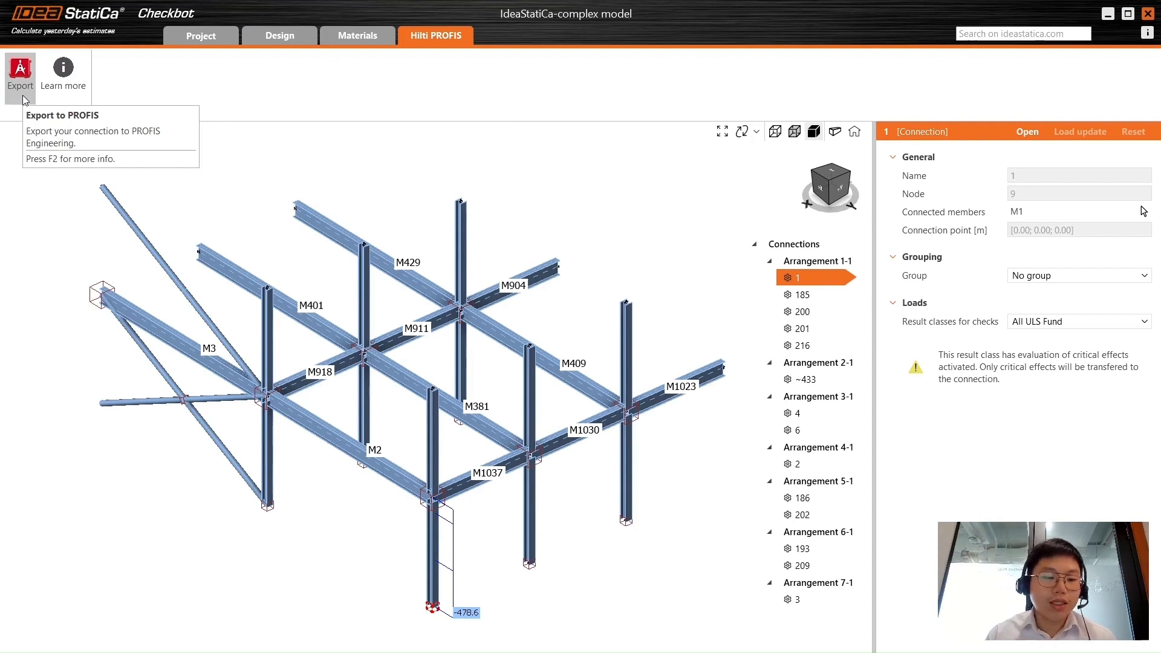
middle_drag(643, 305, 640, 298)
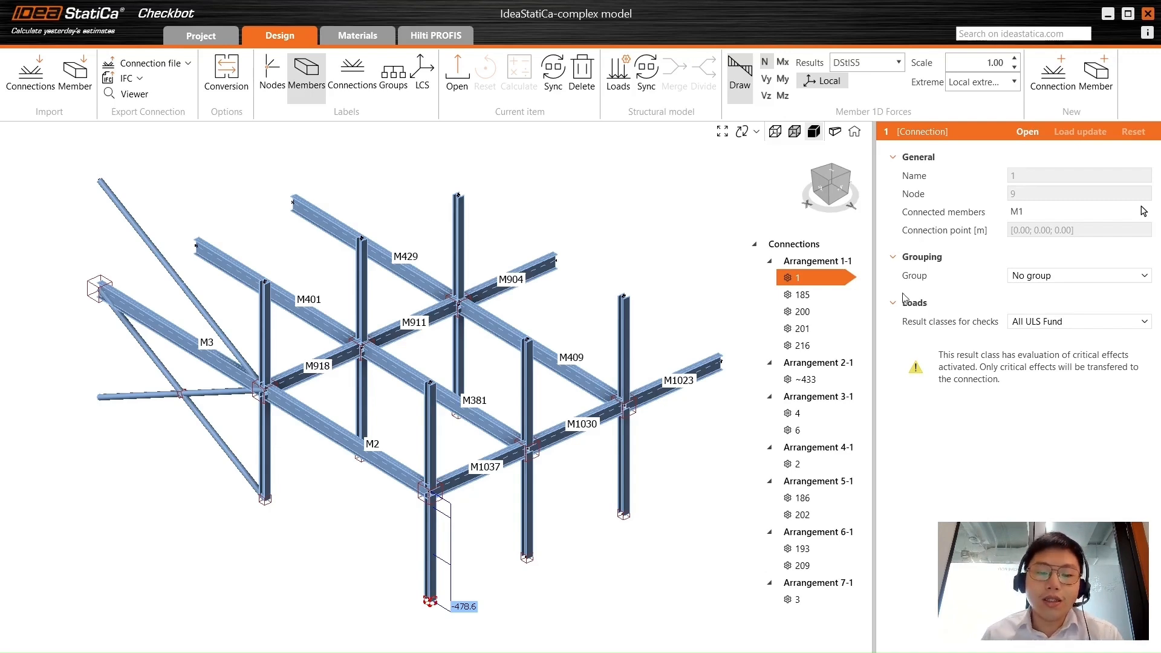
mouse_move(505, 650)
click(505, 611)
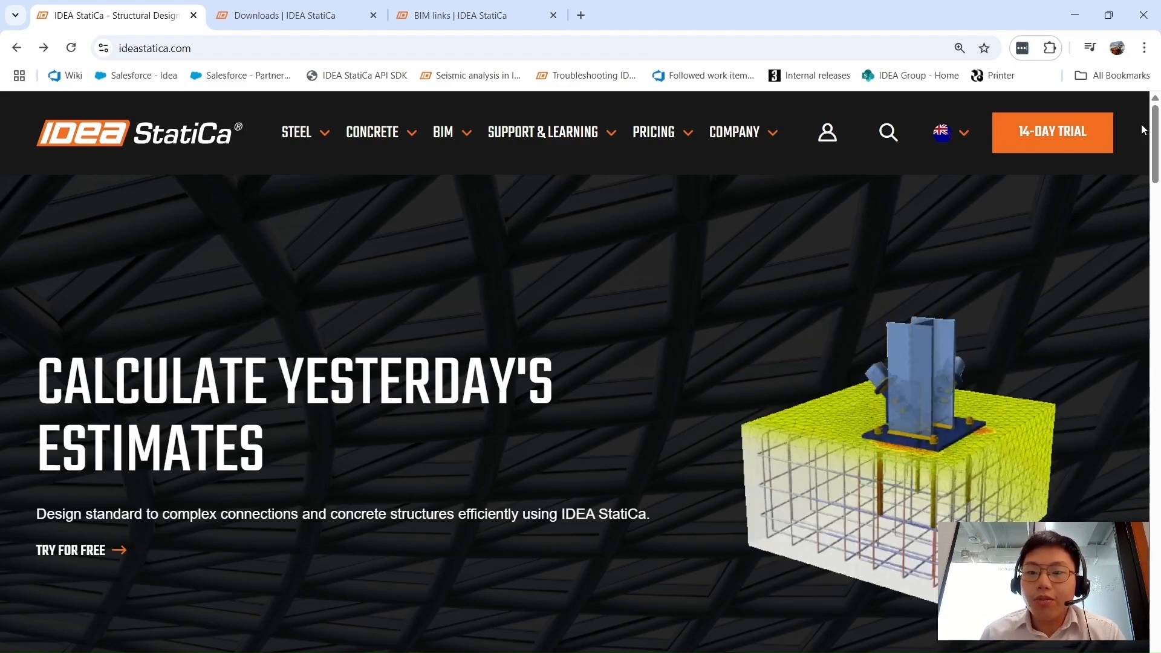
Show the account sign-in page and the 'Create your IDEA StatiCa account' page.
click(826, 134)
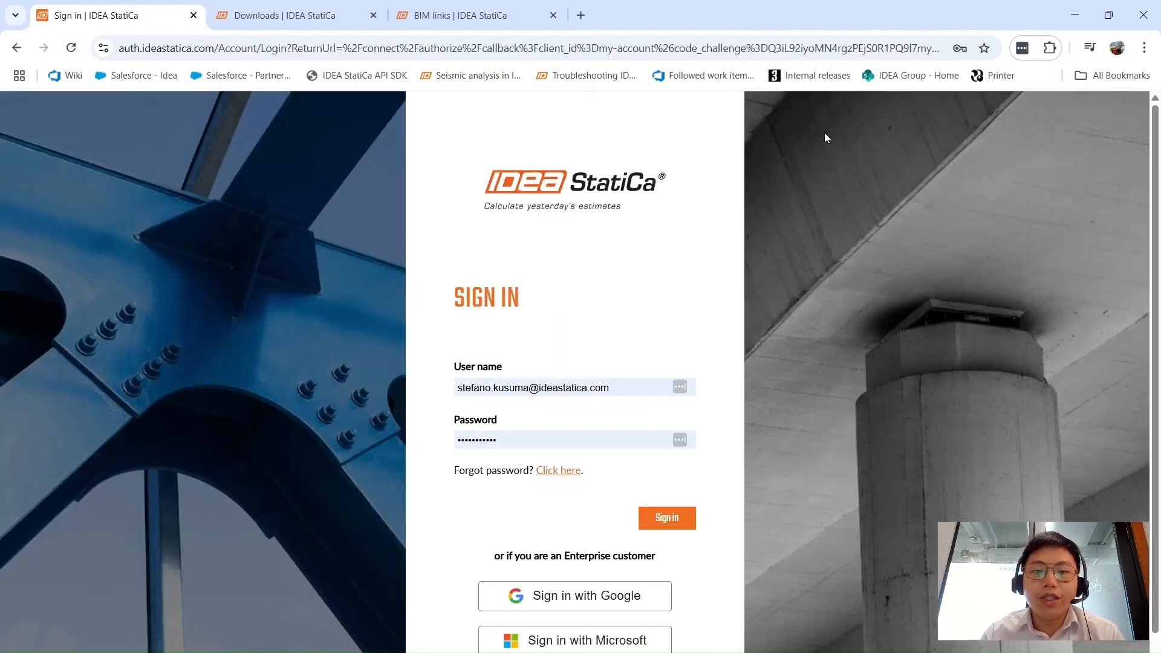
scroll(575, 221, down, 1)
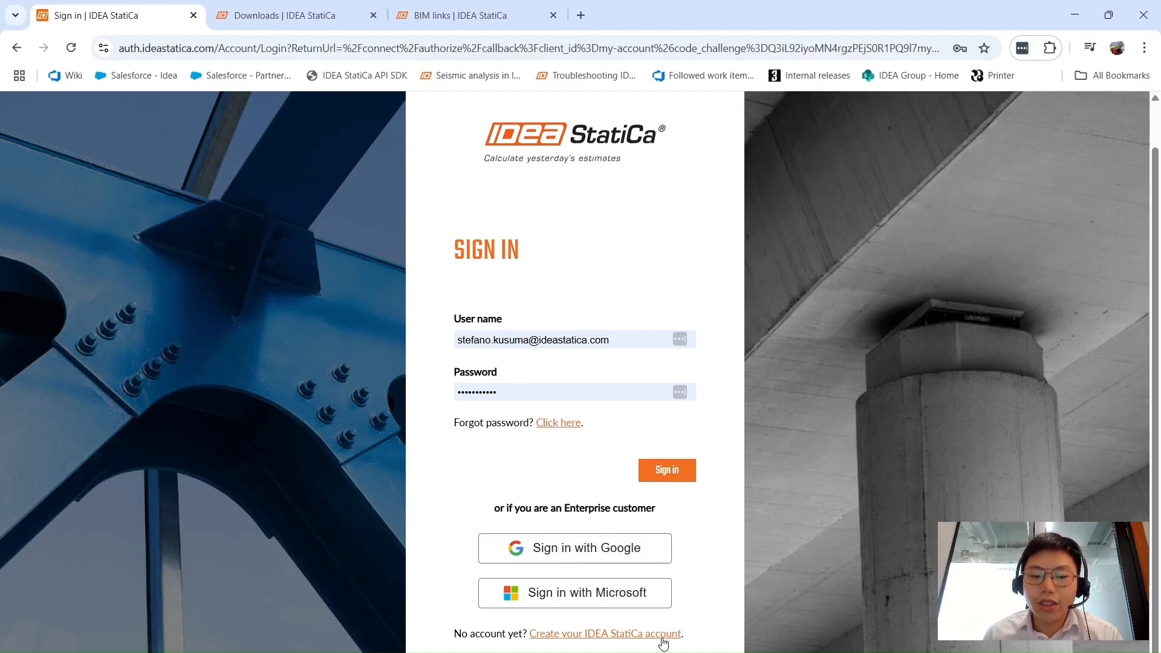
click(609, 640)
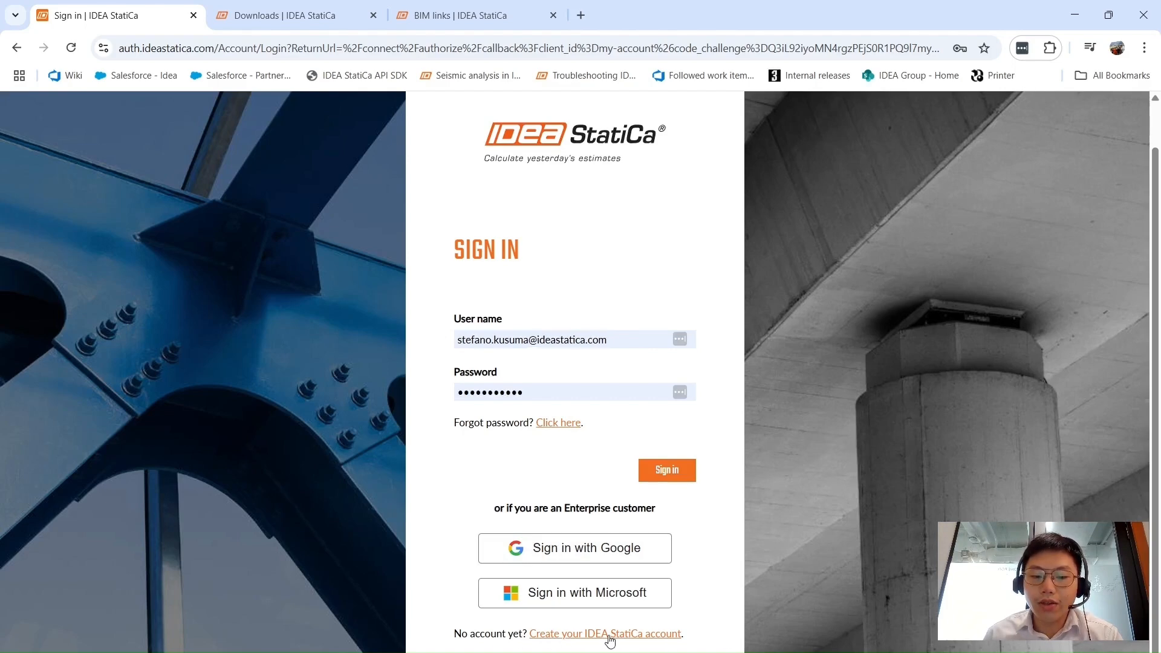
scroll(611, 558, down, 10)
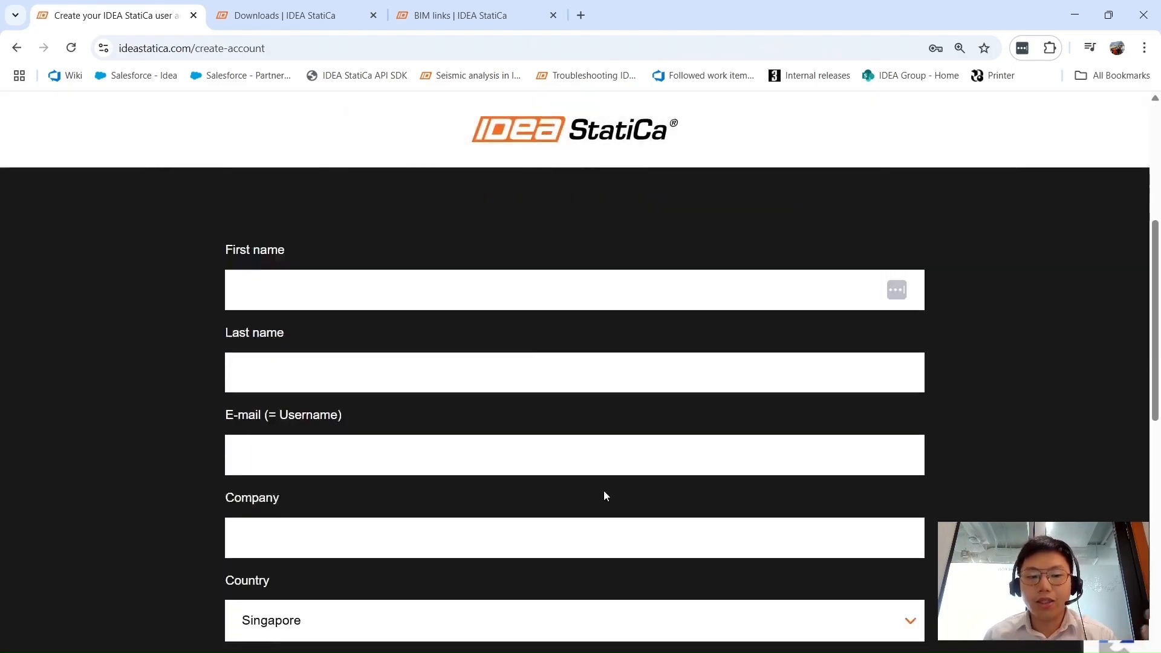
scroll(603, 488, down, 5)
scroll(604, 489, up, 15)
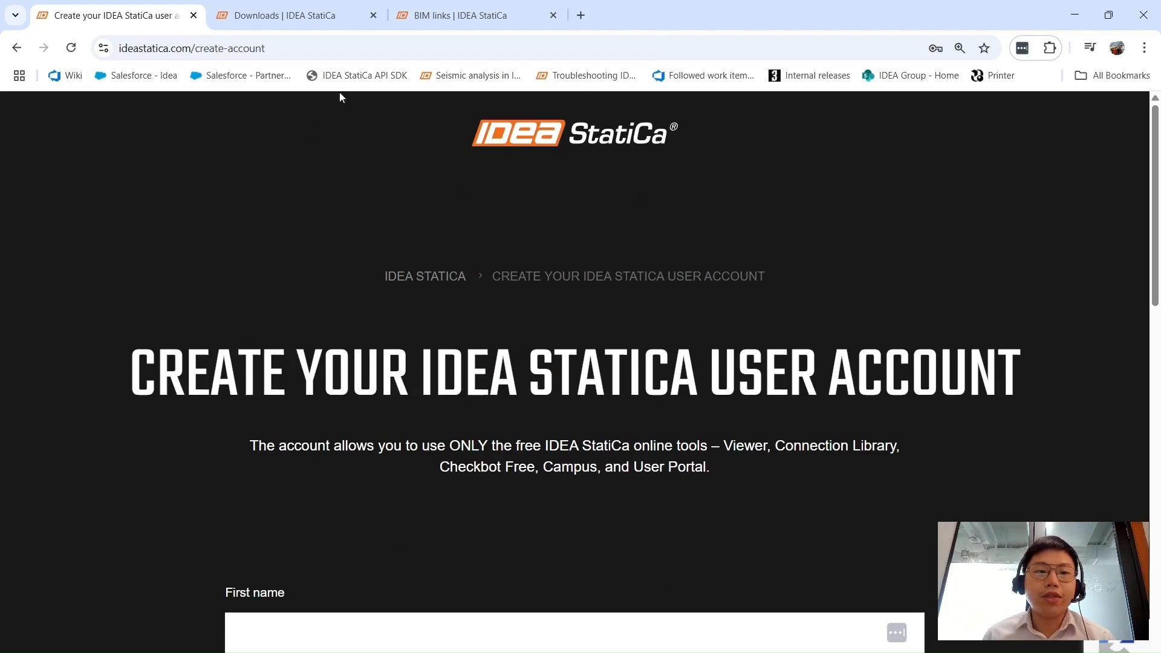
Show the Current Version 24.1.4.1621 download on the Downloads page, then return to PowerPoint.
click(288, 18)
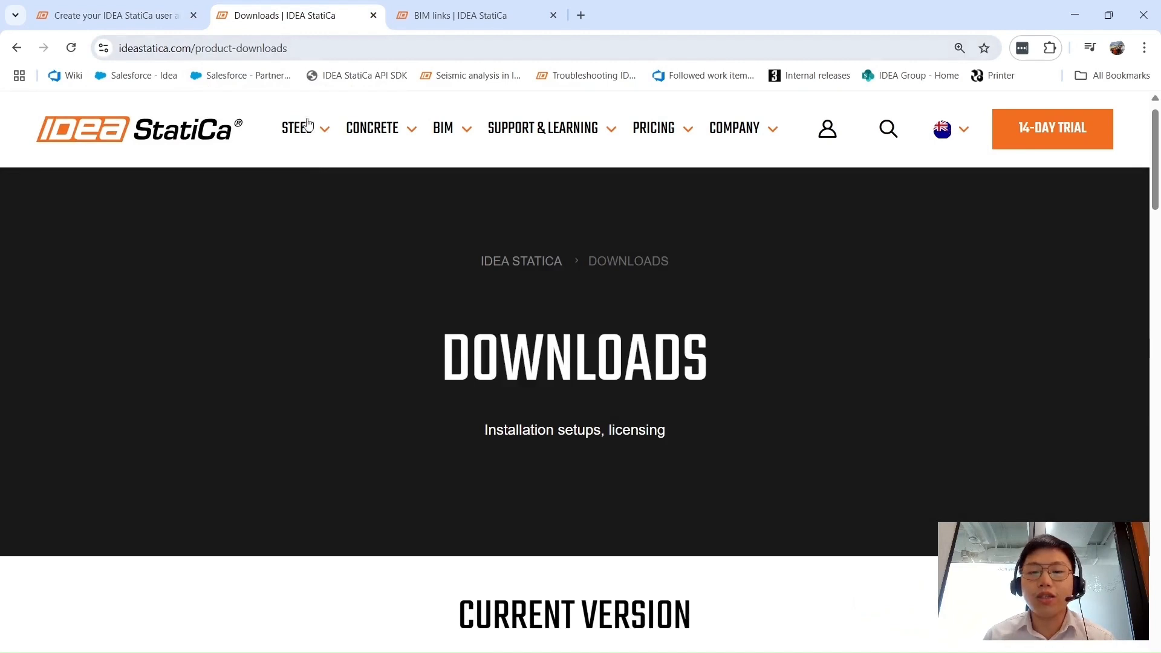
scroll(854, 375, down, 6)
scroll(851, 368, up, 1)
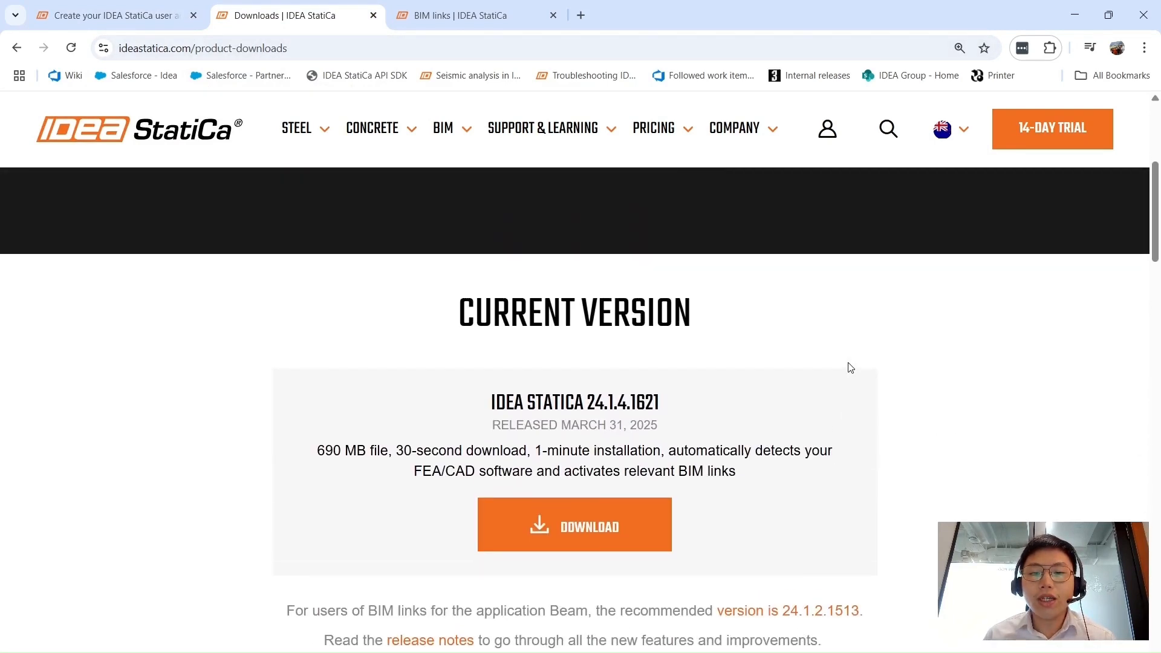
scroll(851, 367, down, 1)
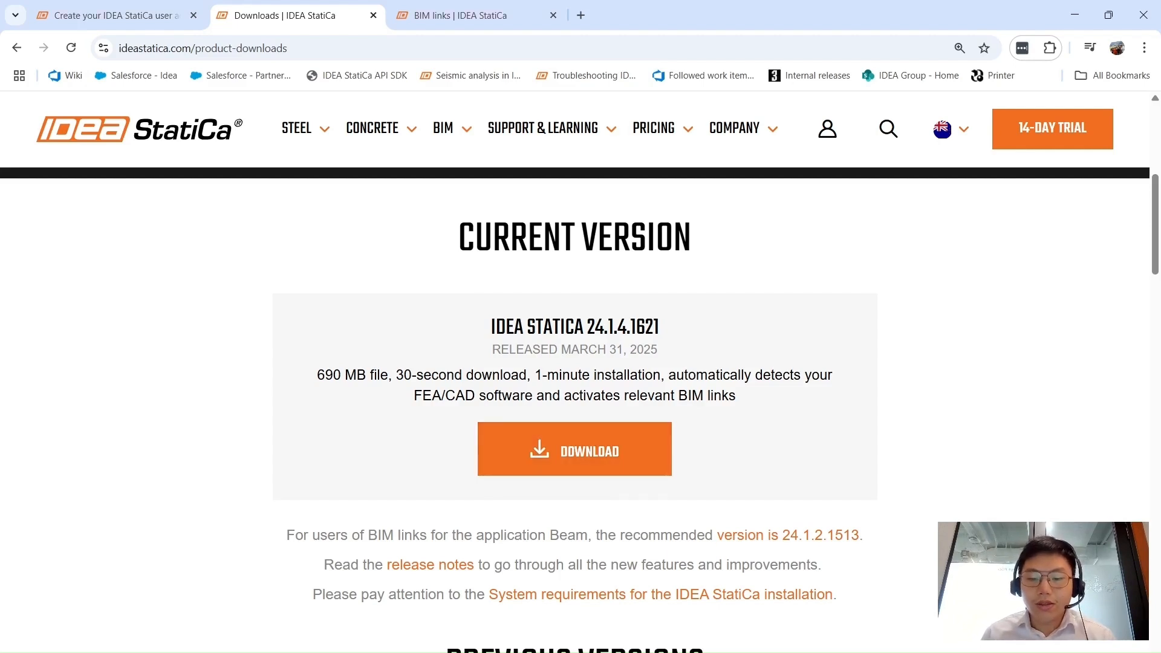
click(777, 652)
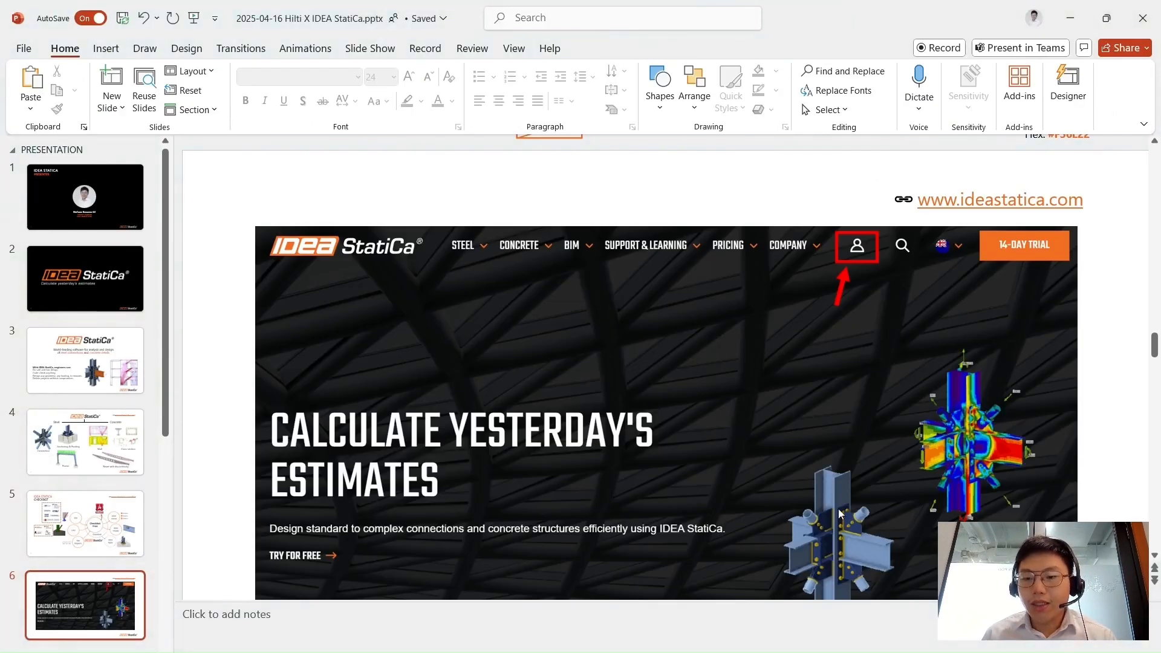
Present slides 6–10, from sign-in through BIM link activation, then switch to the BIM links browser tab.
key(shift+F5)
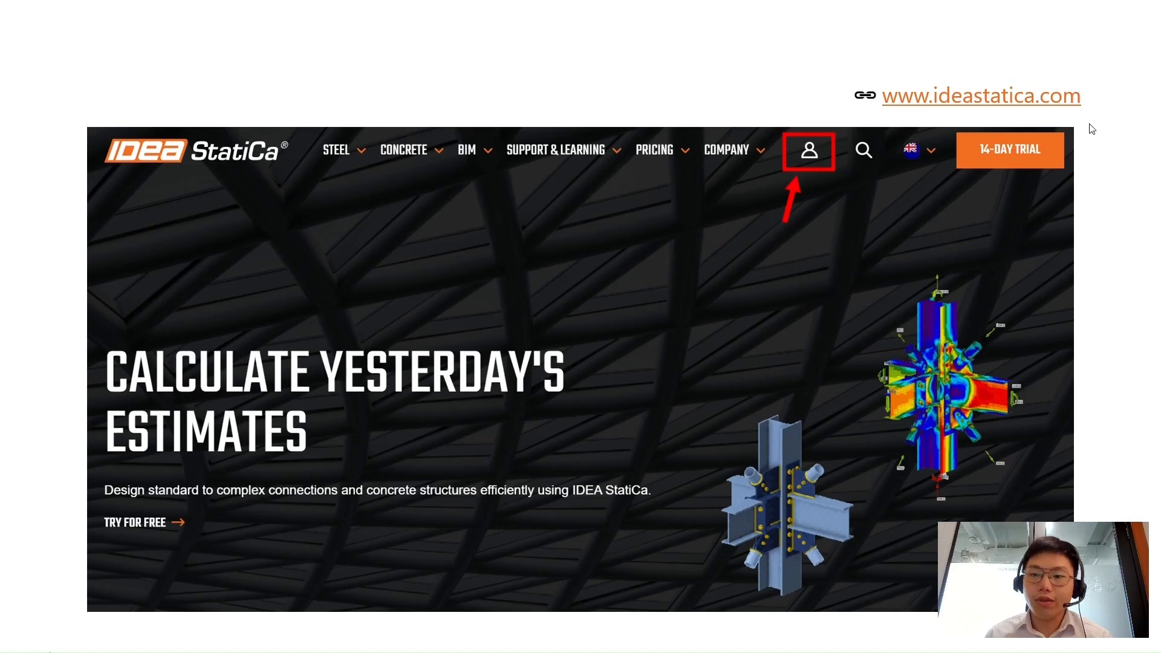
click(811, 179)
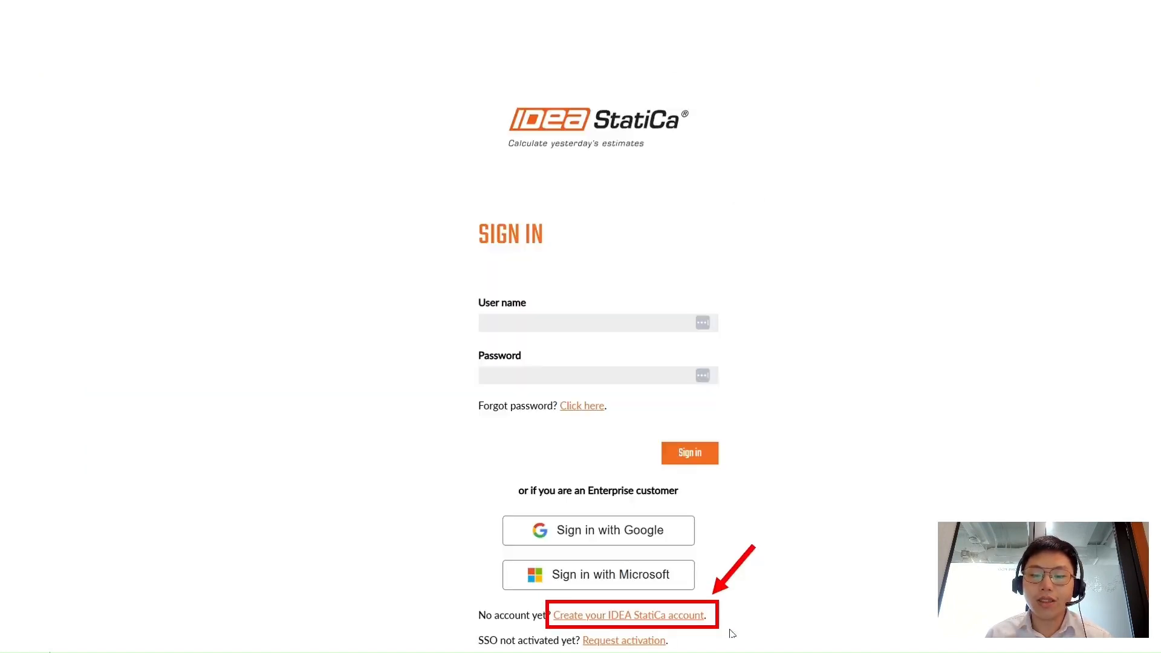
click(791, 533)
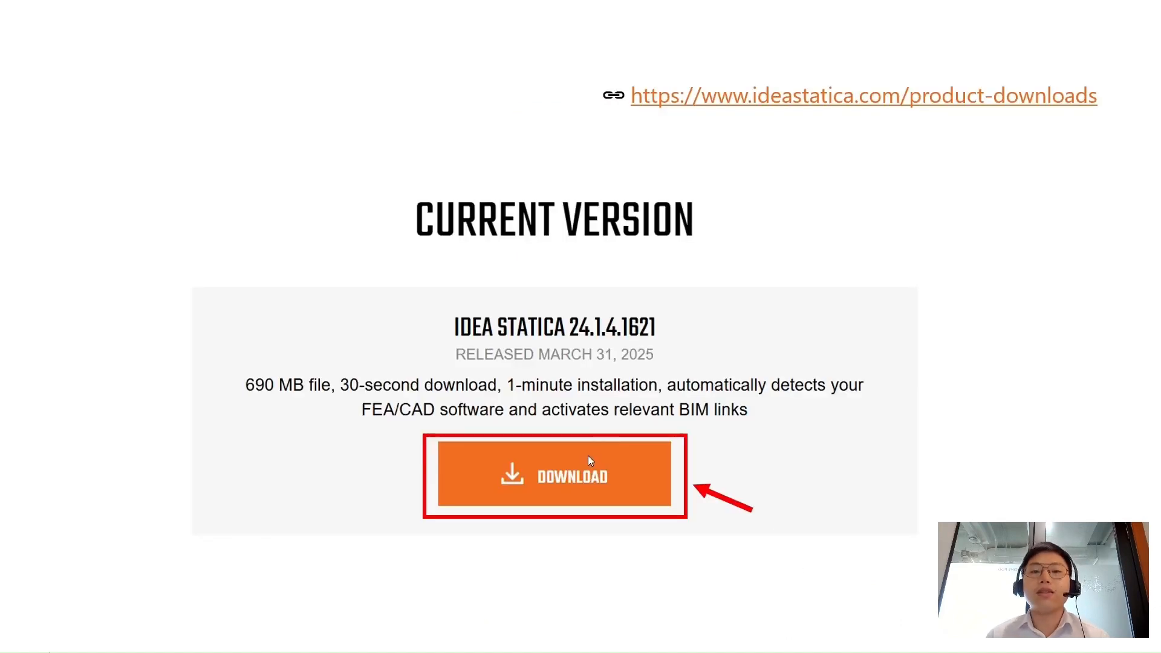
click(617, 382)
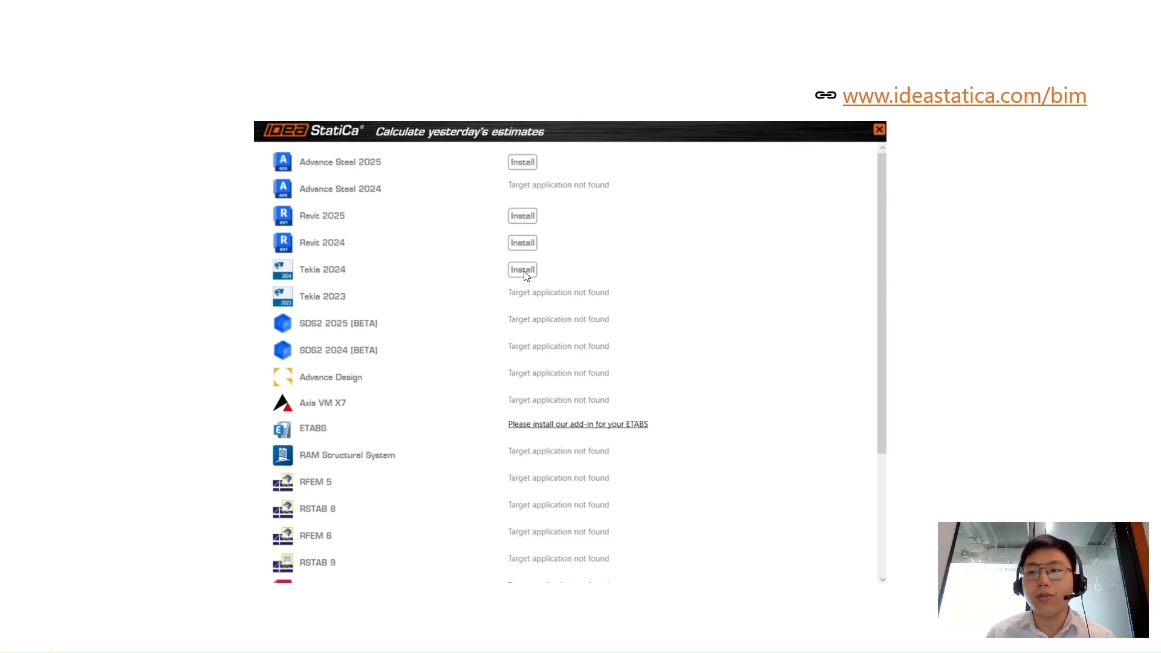
key(Left)
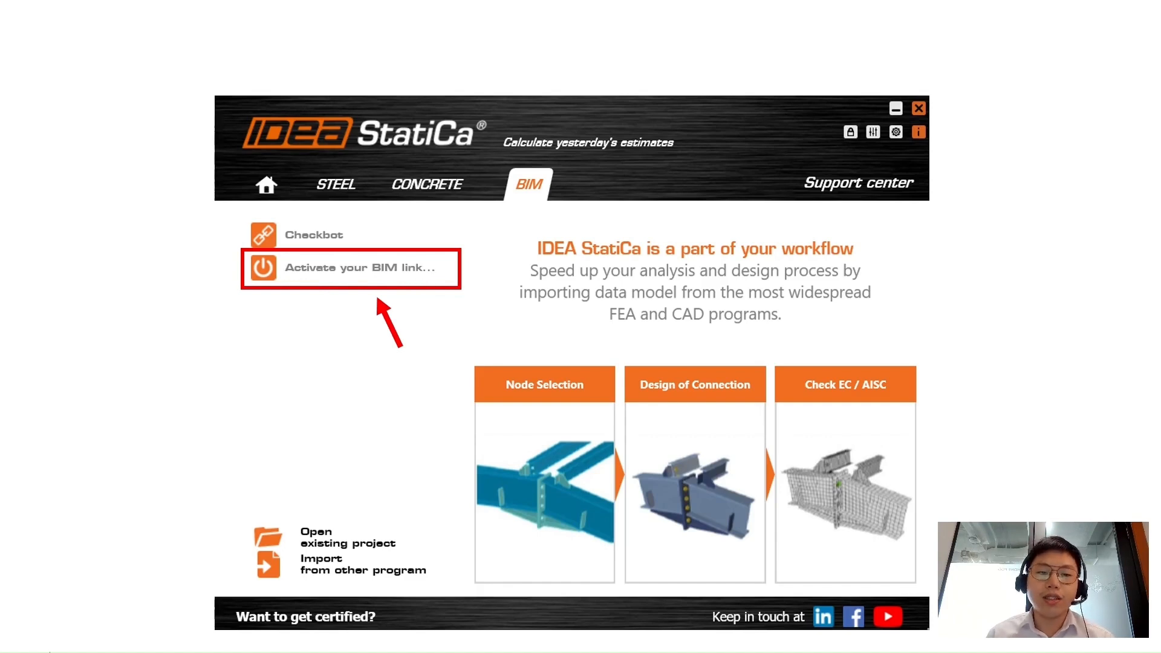
key(Escape)
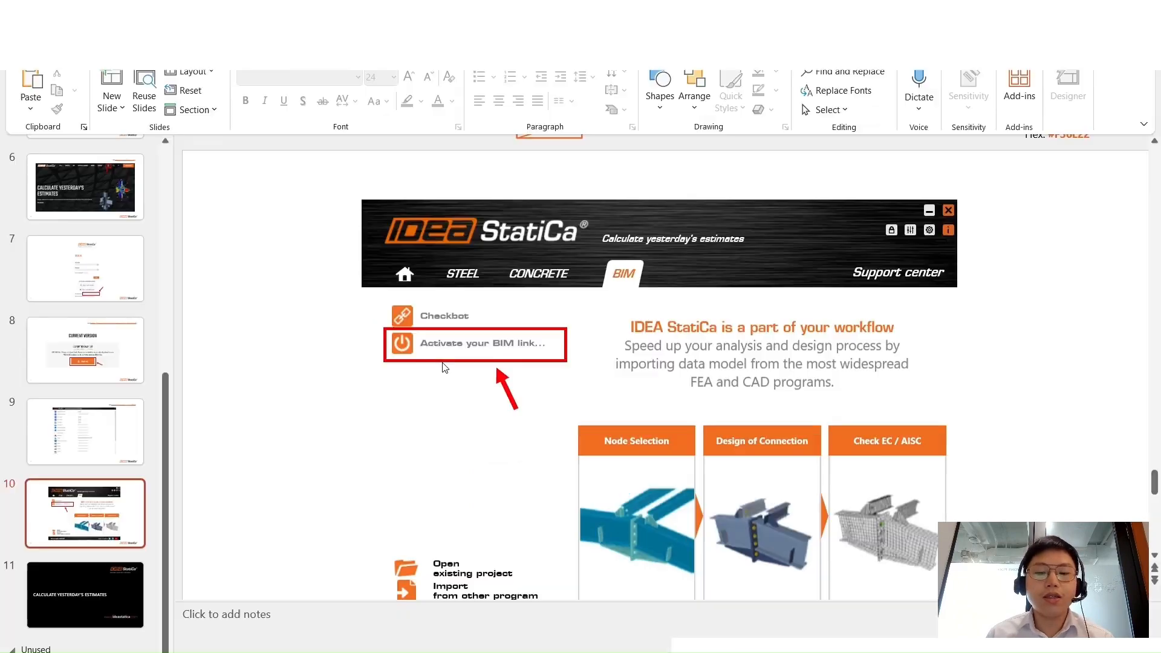
key(alt+Tab)
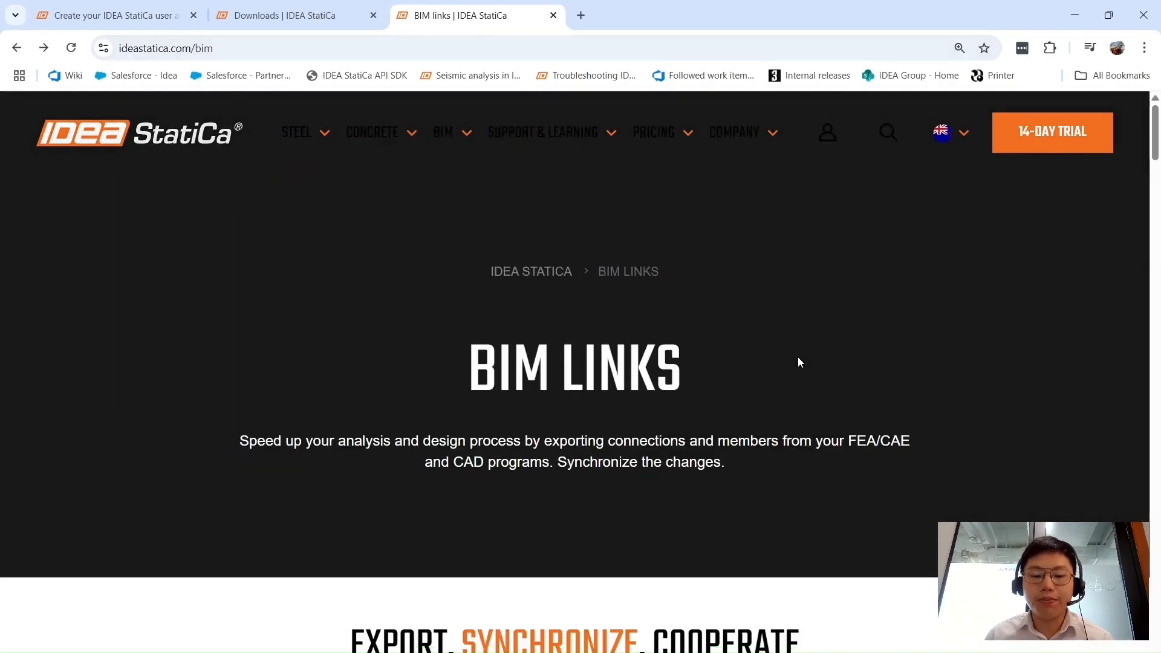
Open the ETABS card on the BIM links page and scroll through Essential links and How to get started.
scroll(797, 357, down, 5)
scroll(798, 356, down, 20)
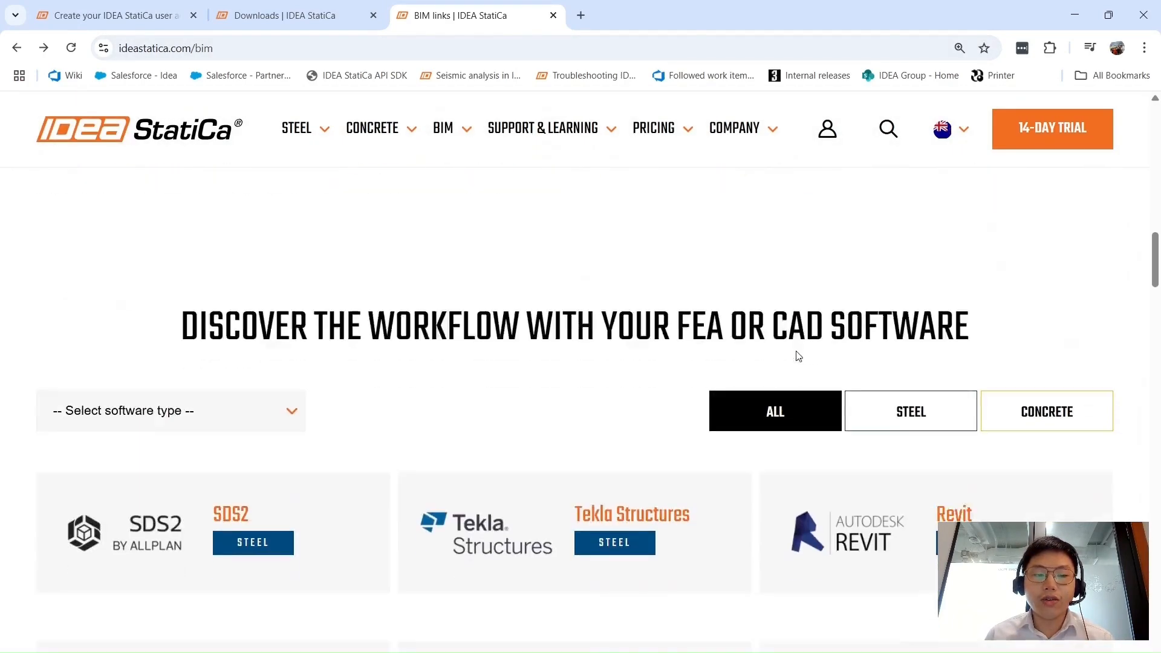
scroll(799, 357, up, 3)
scroll(796, 357, down, 20)
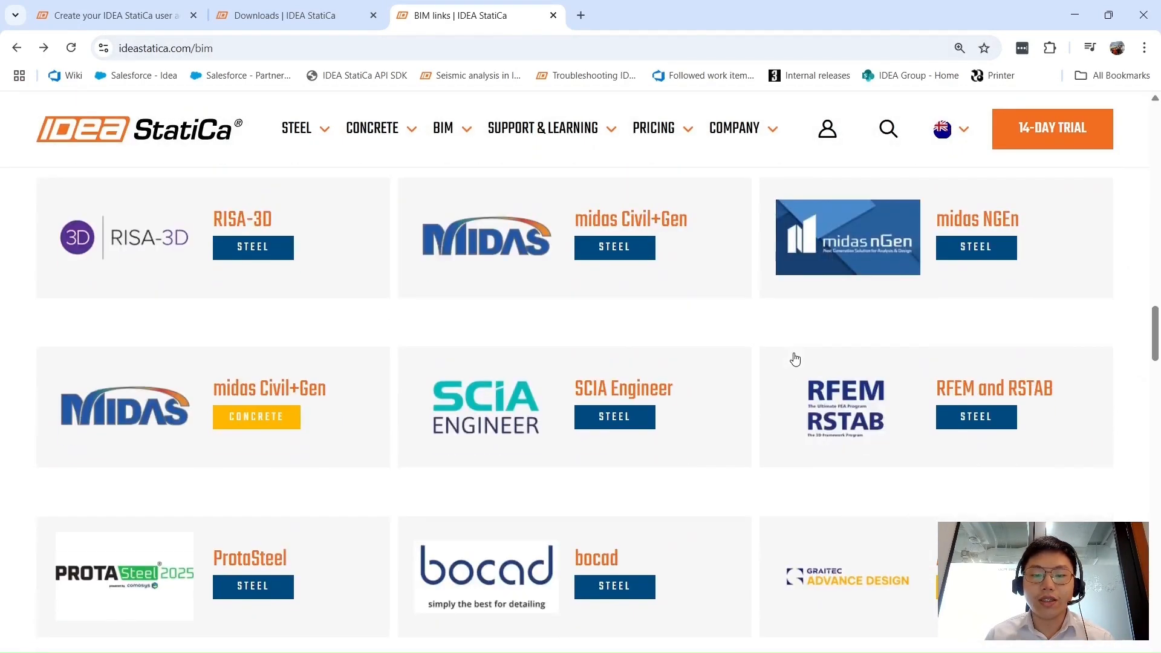
scroll(796, 358, down, 15)
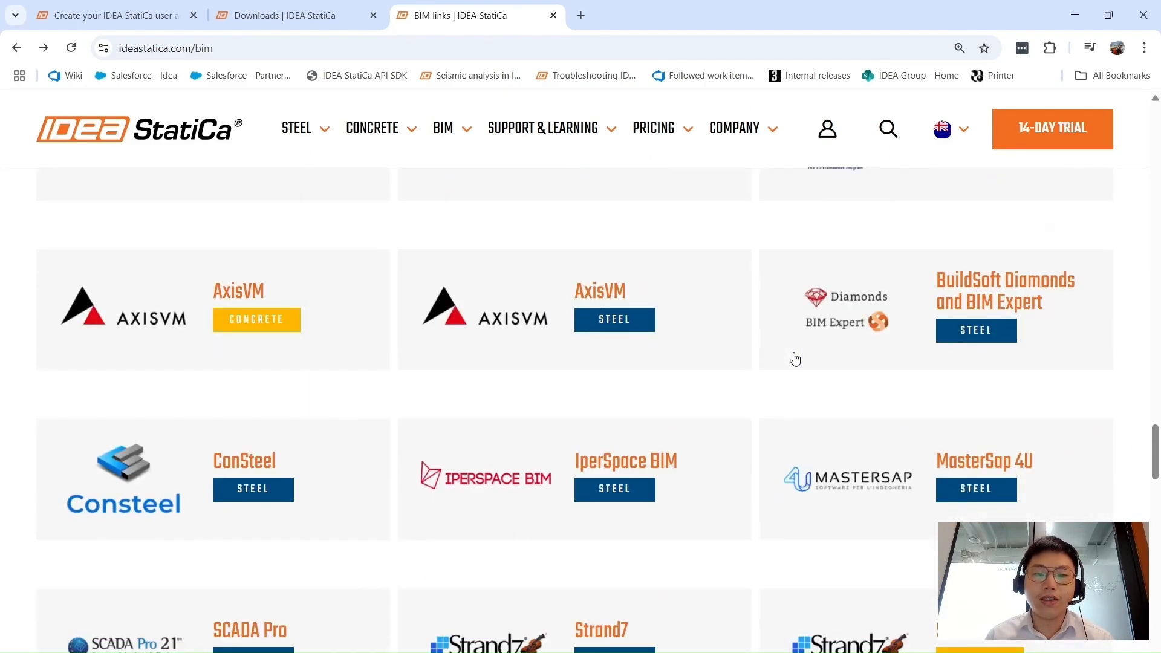
scroll(734, 395, up, 20)
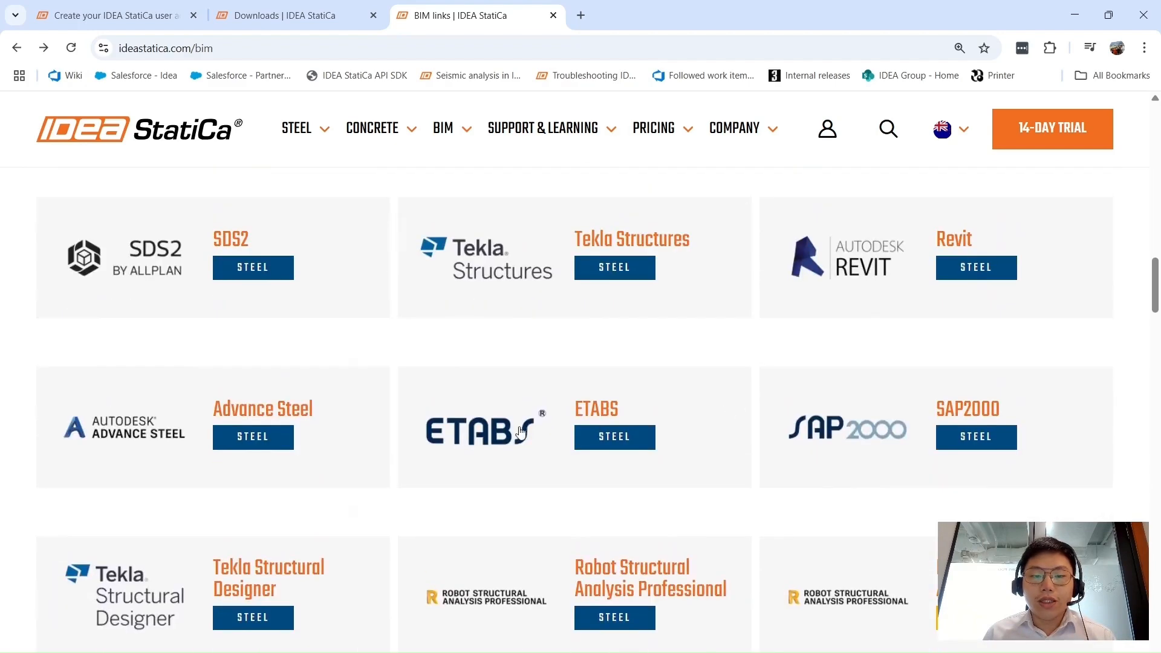
click(511, 429)
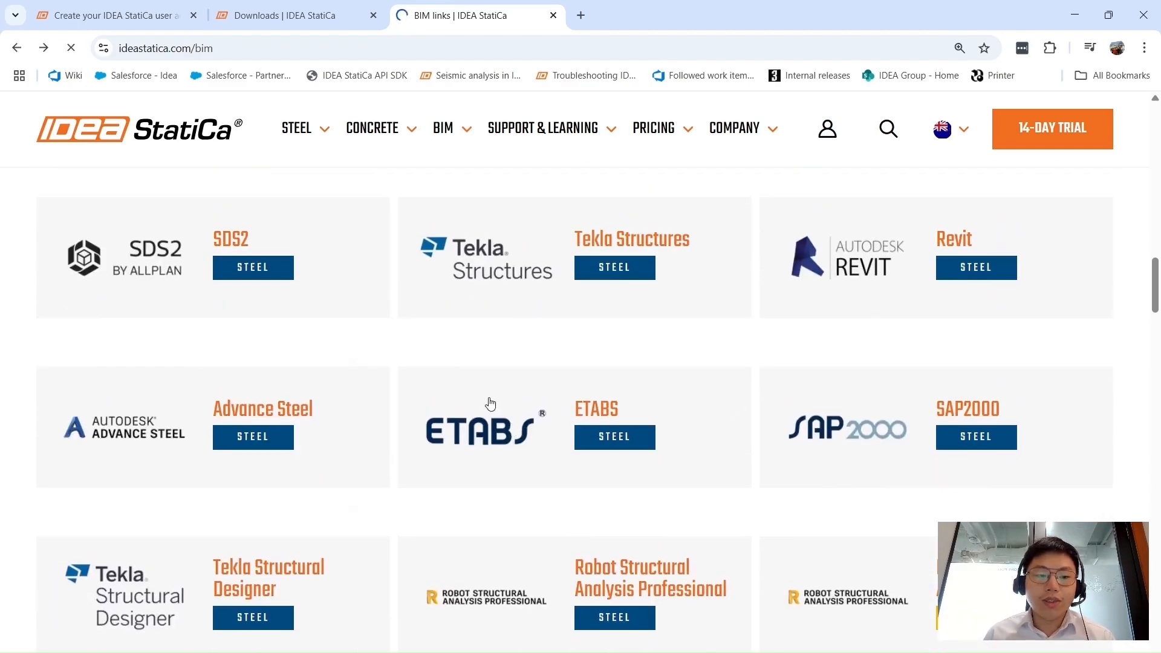
scroll(667, 384, down, 8)
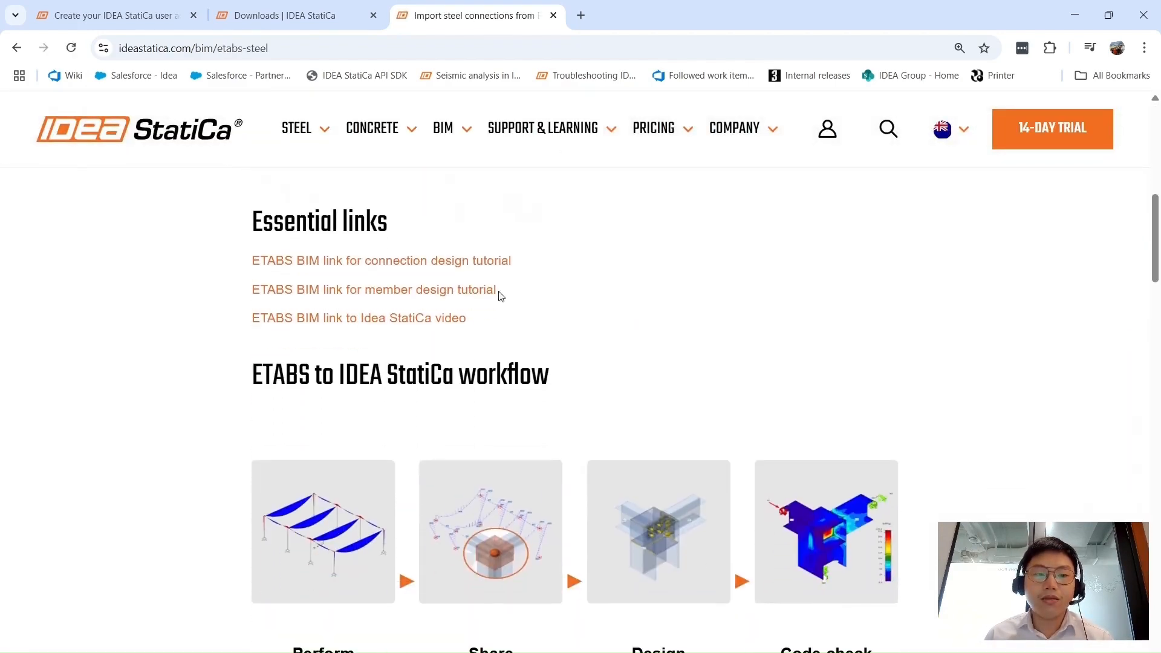
scroll(652, 390, down, 14)
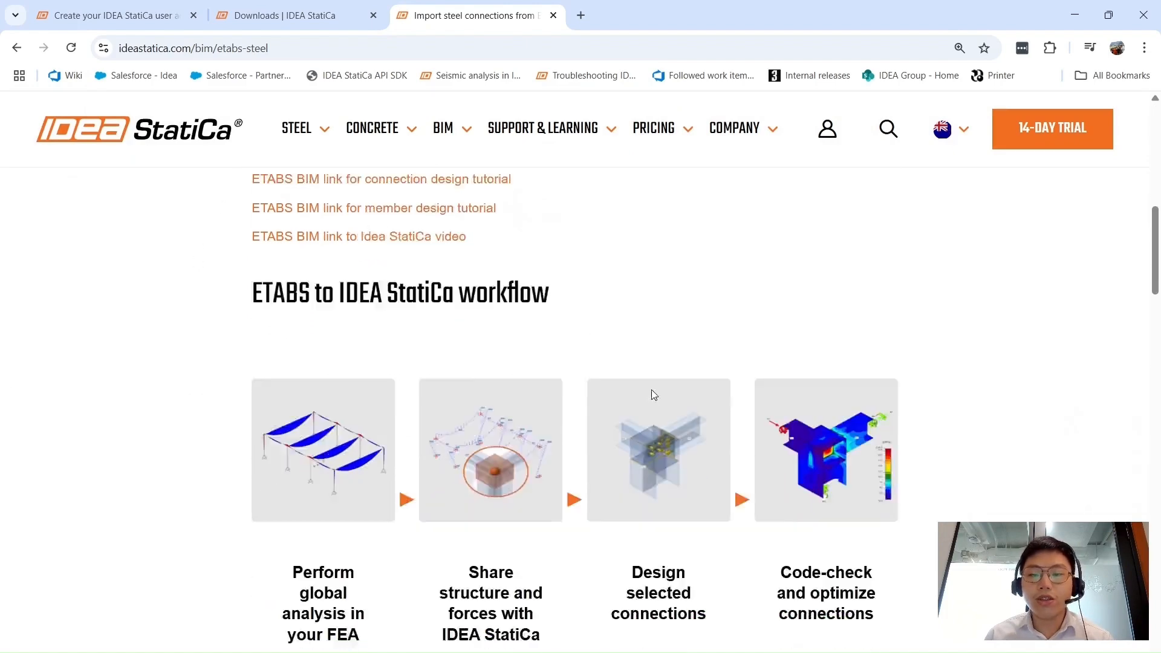
scroll(654, 386, down, 6)
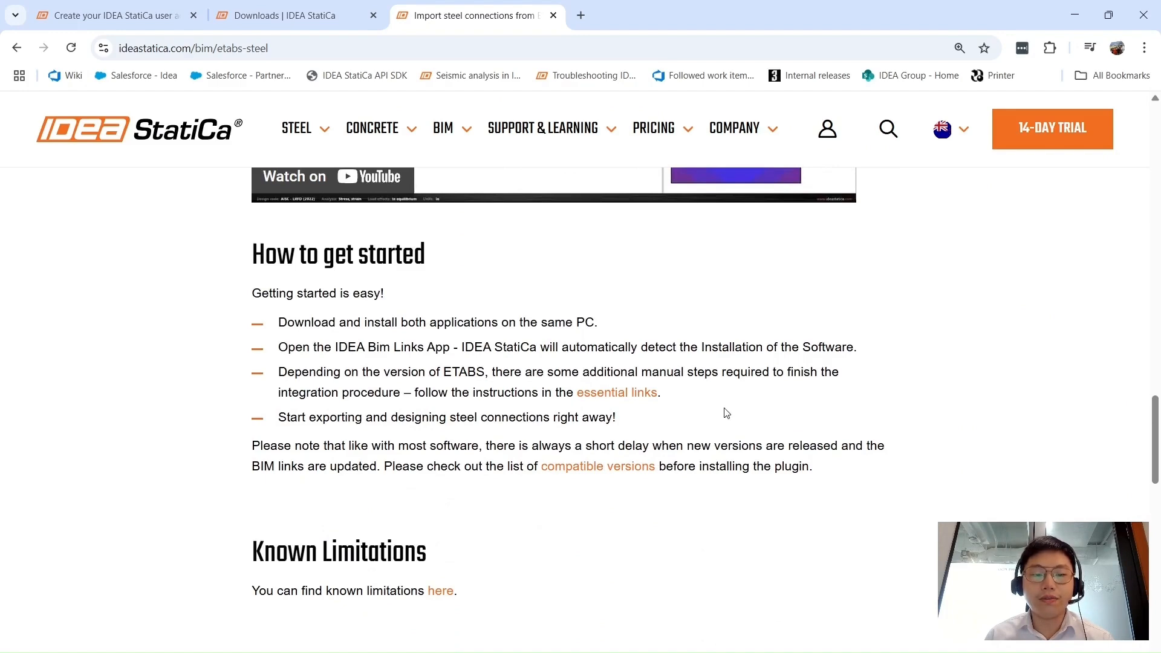
scroll(726, 412, up, 15)
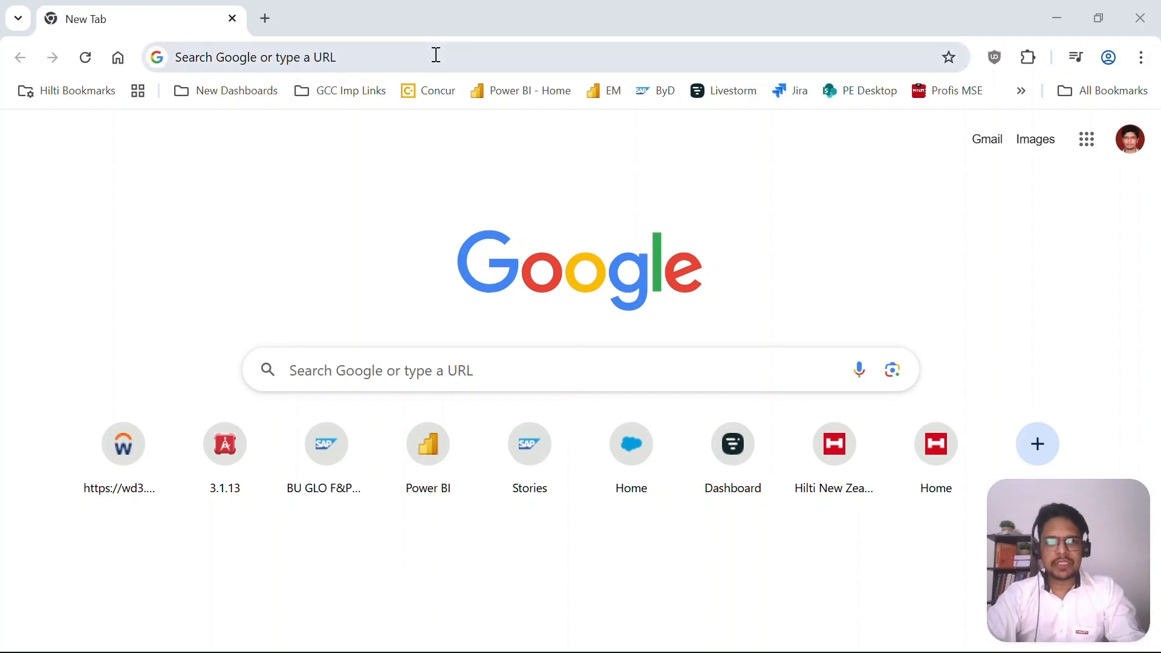
Go to profisengineering.hilti.com and log in using the saved autofill e-mail.
click(321, 56)
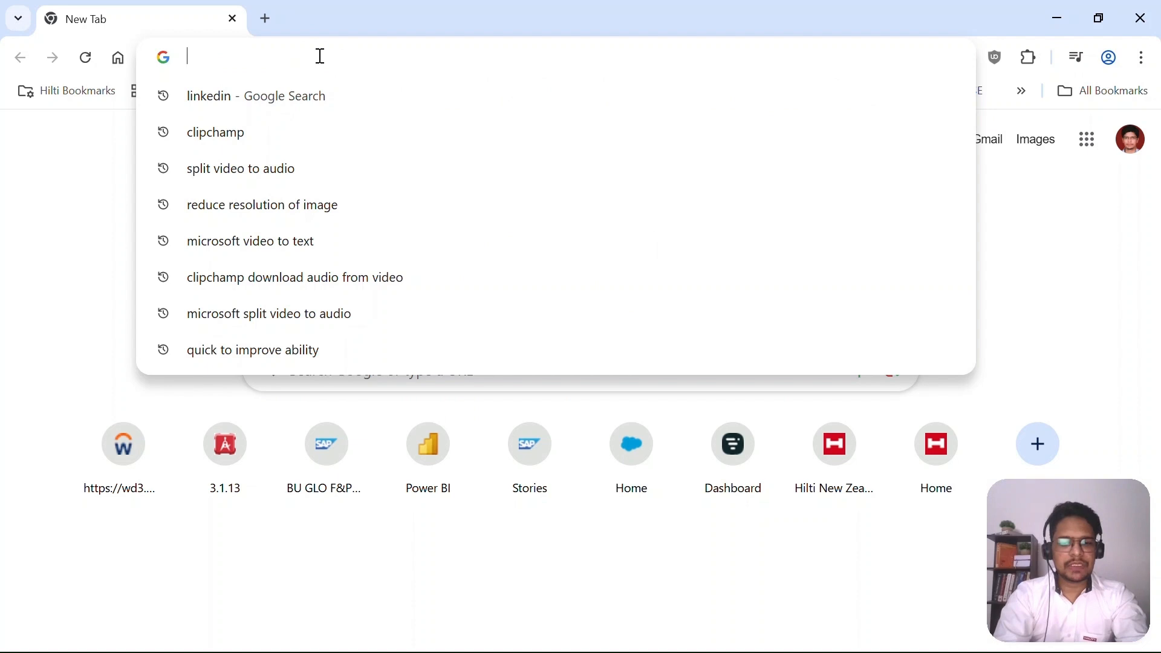
text(pro)
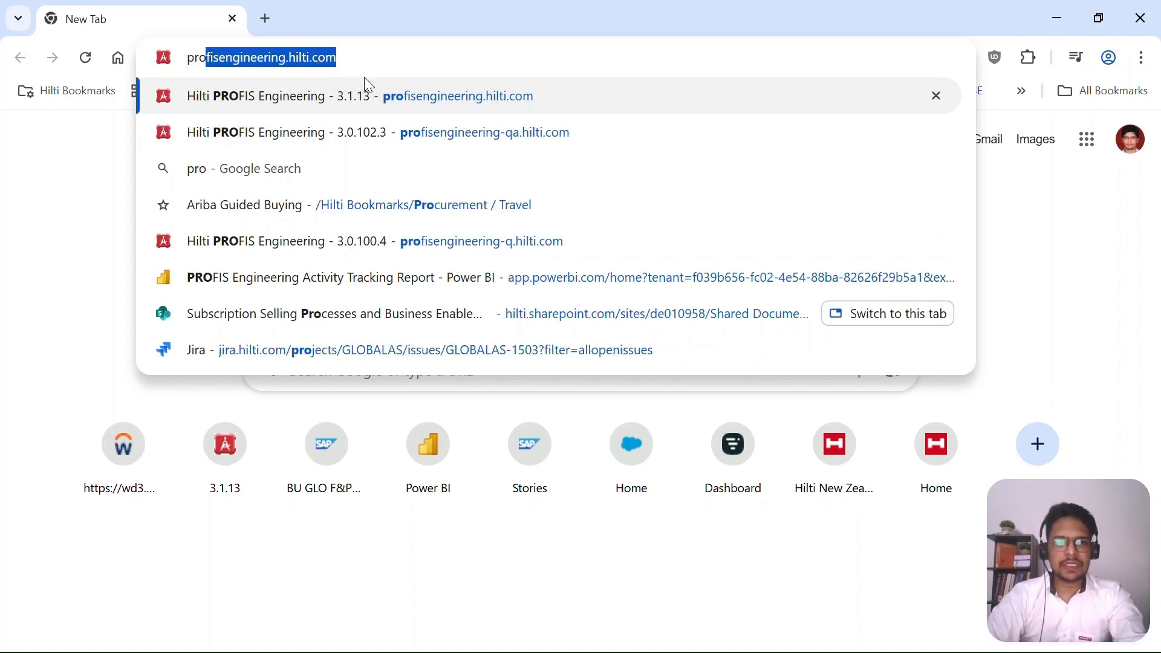
click(366, 96)
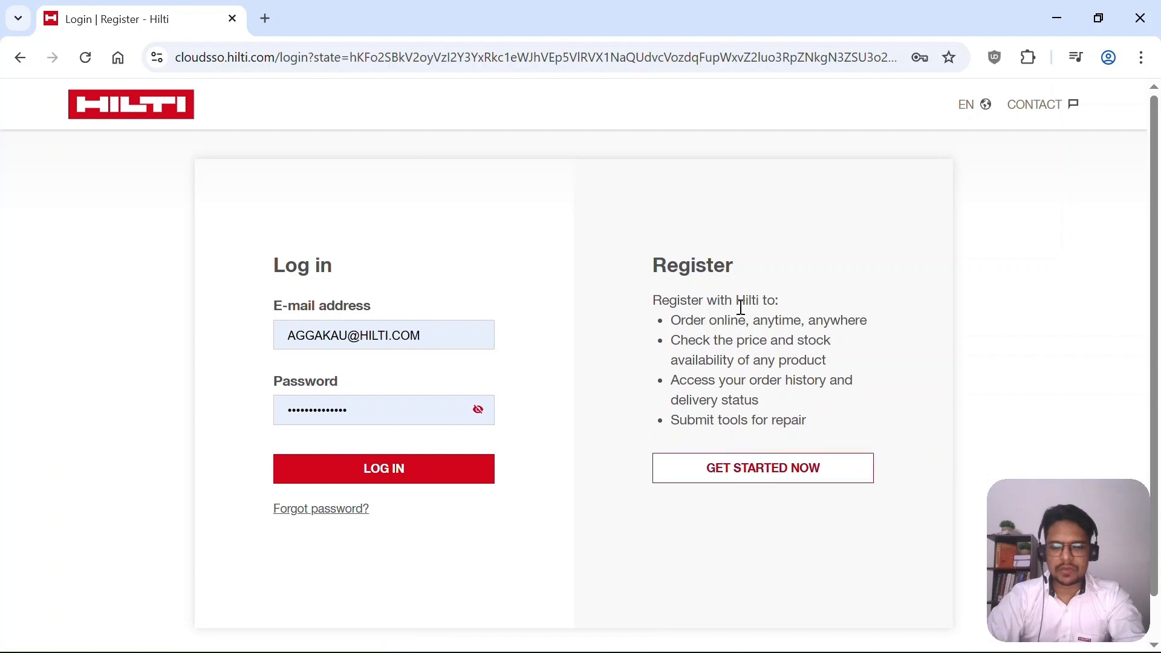
click(445, 332)
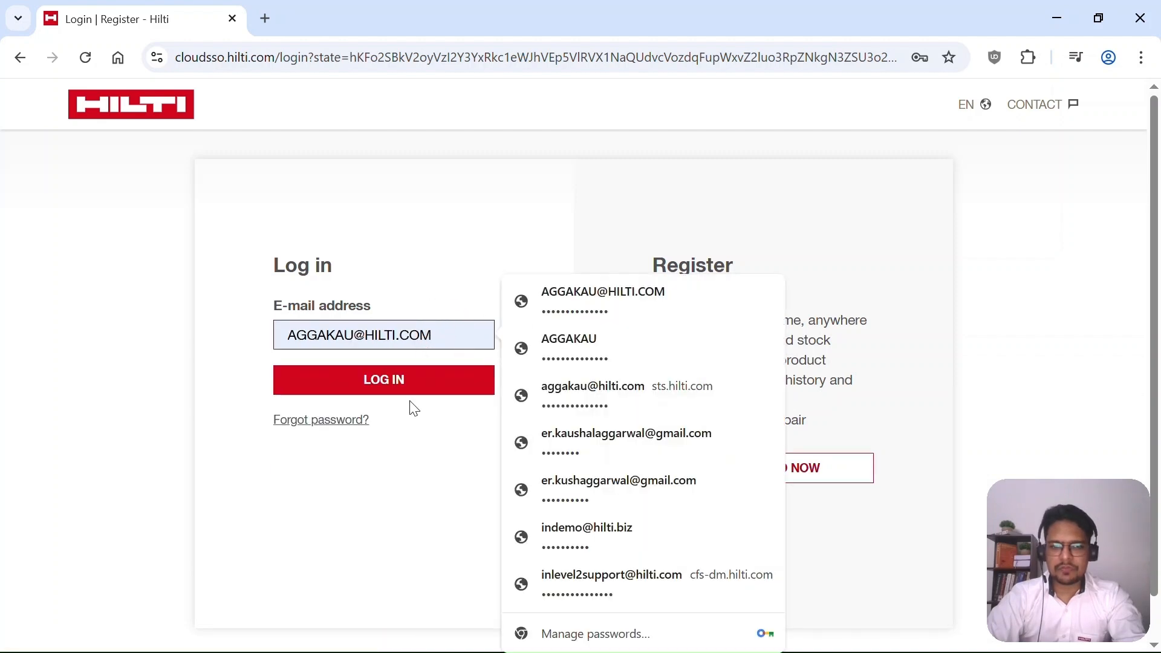
click(384, 380)
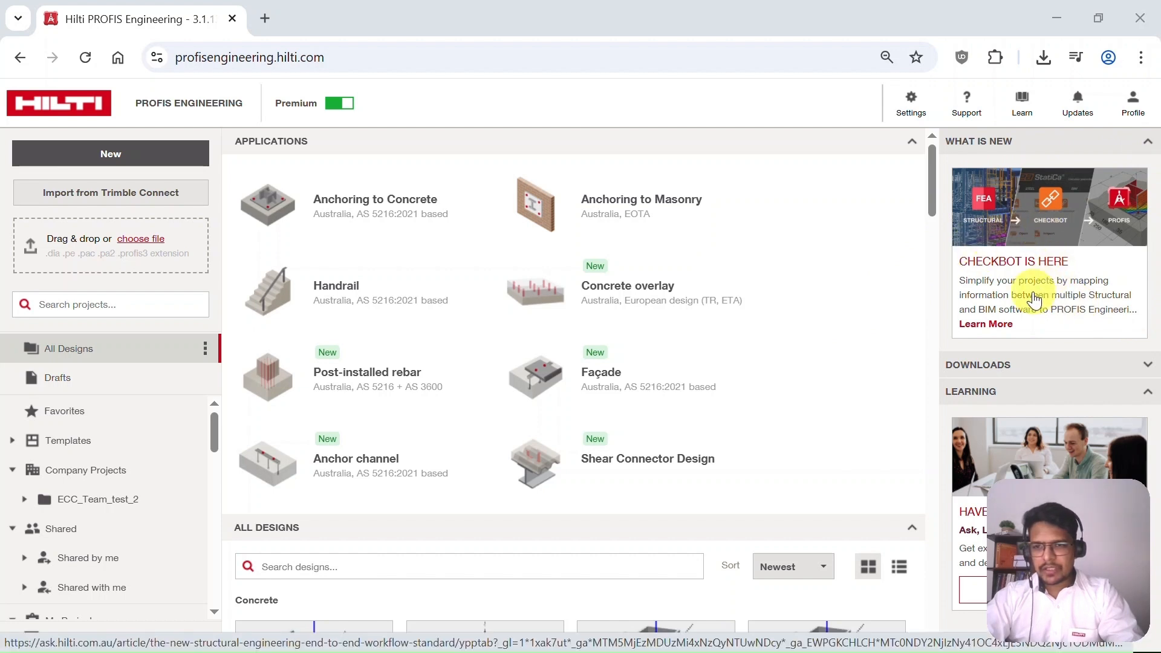
Read the Checkbot integration article's installation steps, then reveal the slide's three benefit boxes.
click(994, 331)
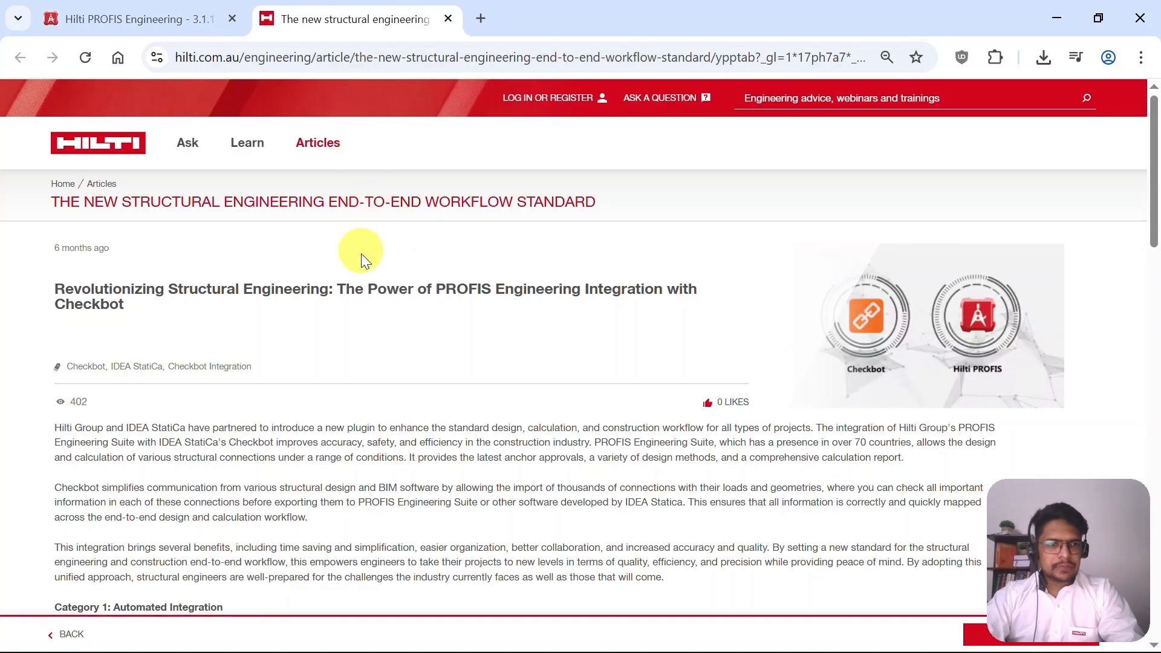
scroll(370, 285, down, 7)
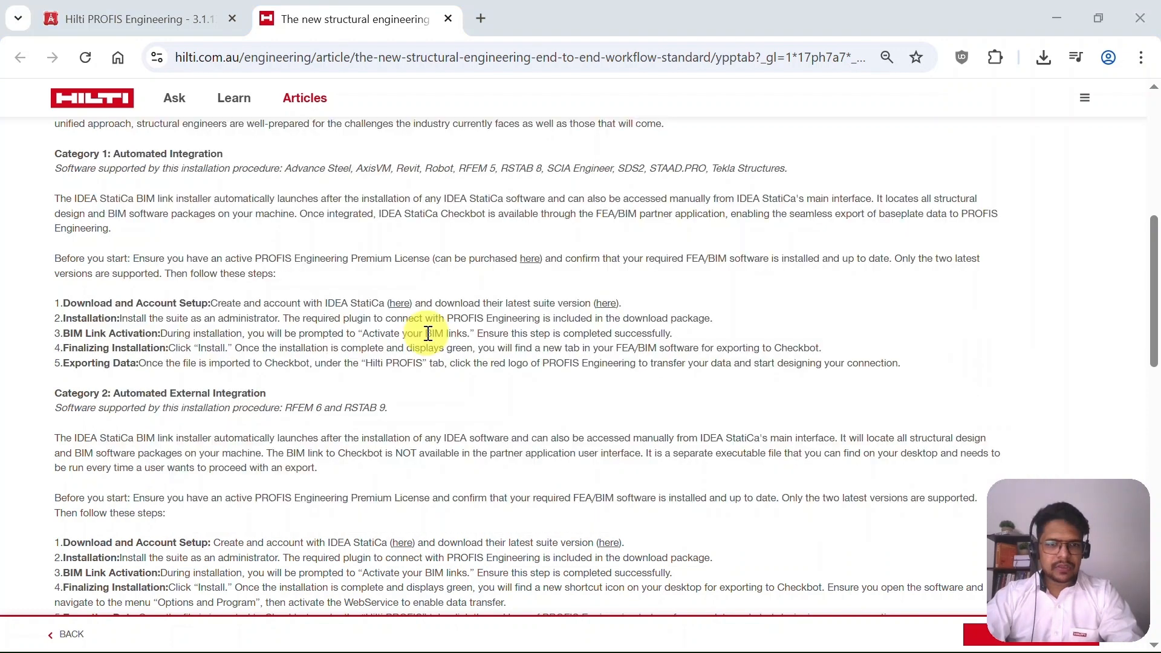
key(alt+Tab)
key(alt+Tab)
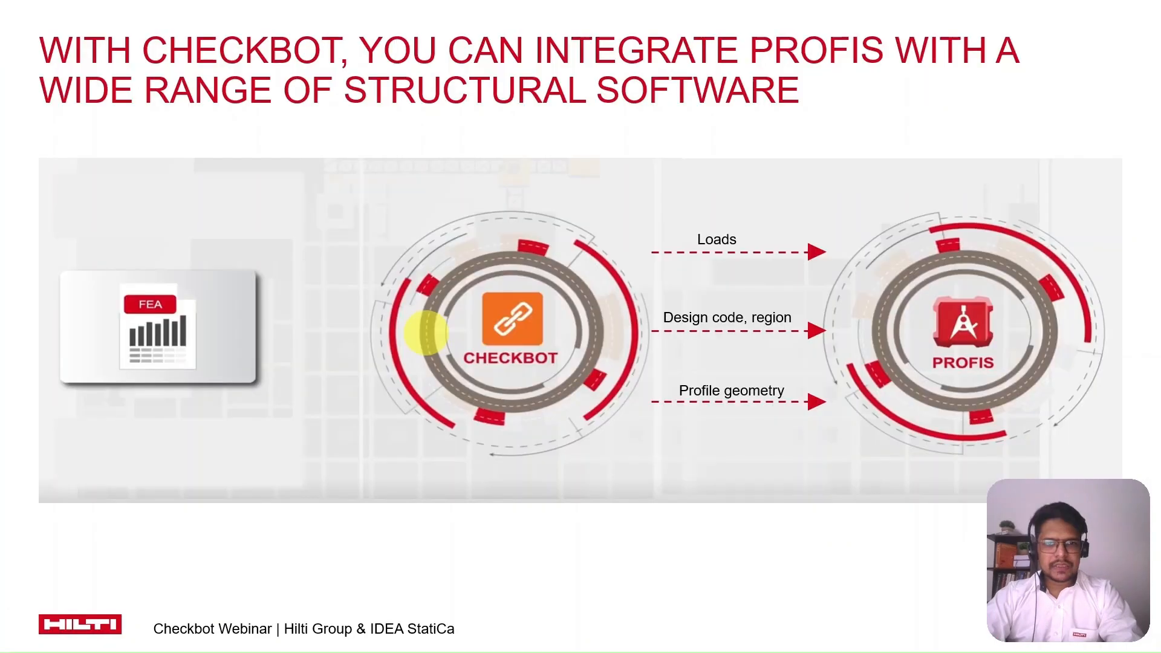
click(687, 437)
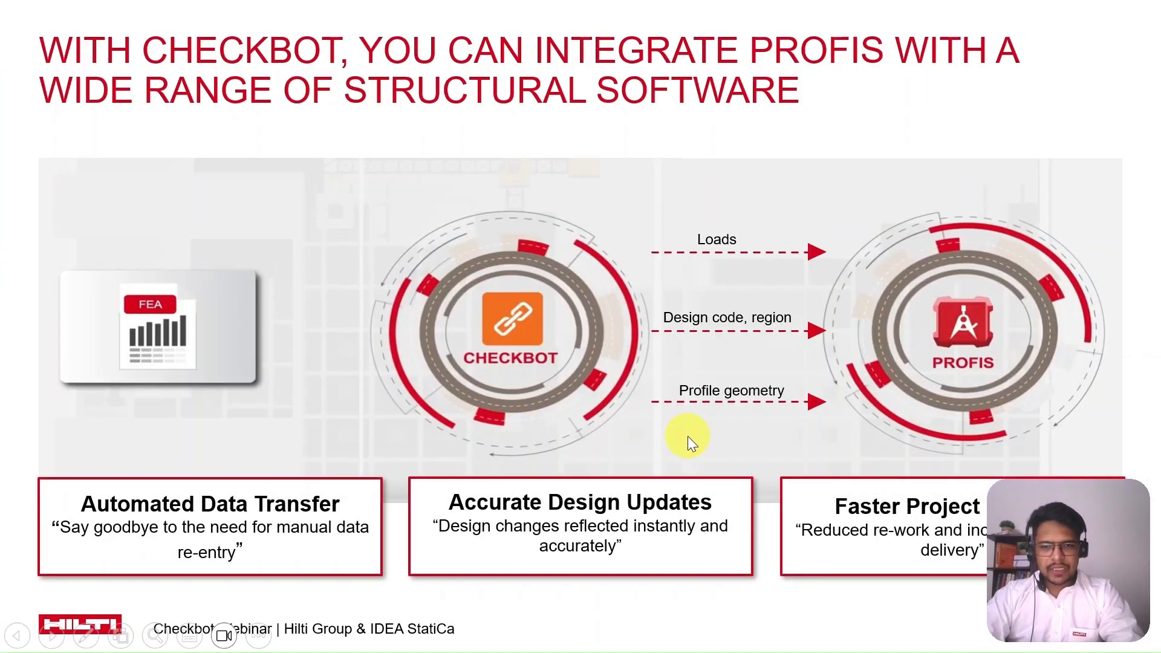